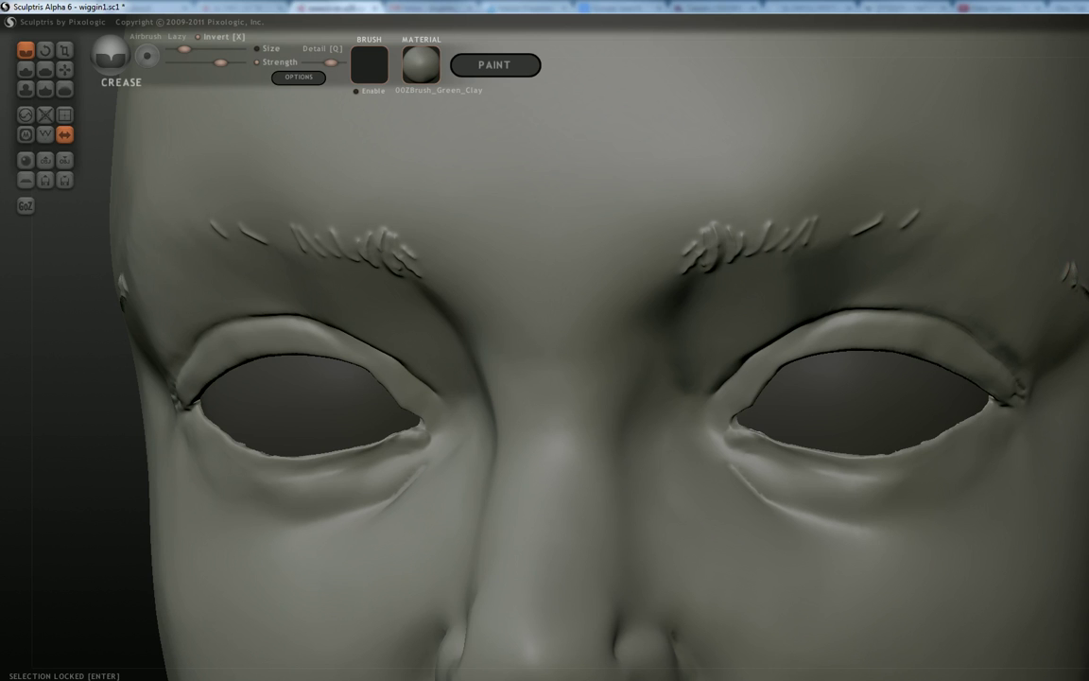
Isolate the forehead and eyebrow region in side view, hiding the rest of the head.
right_click_drag(974, 268, 861, 269)
left_click_drag(147, 386, 8, 410)
left_click_drag(118, 376, 38, 380)
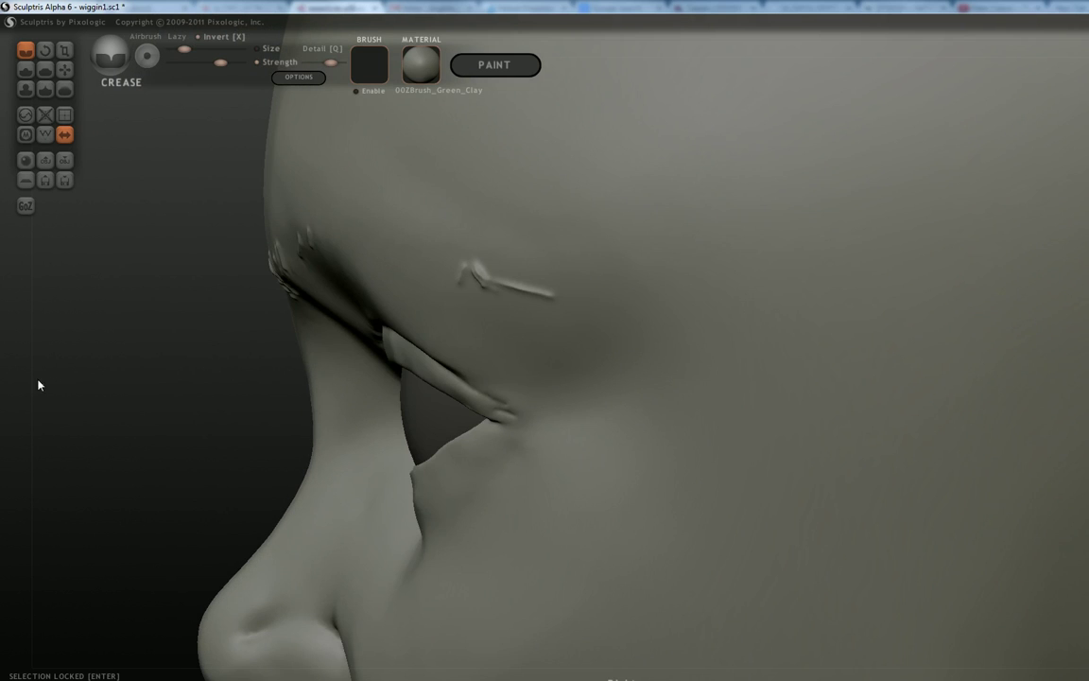
left_click_drag(177, 129, 608, 386, "ctrl+shift")
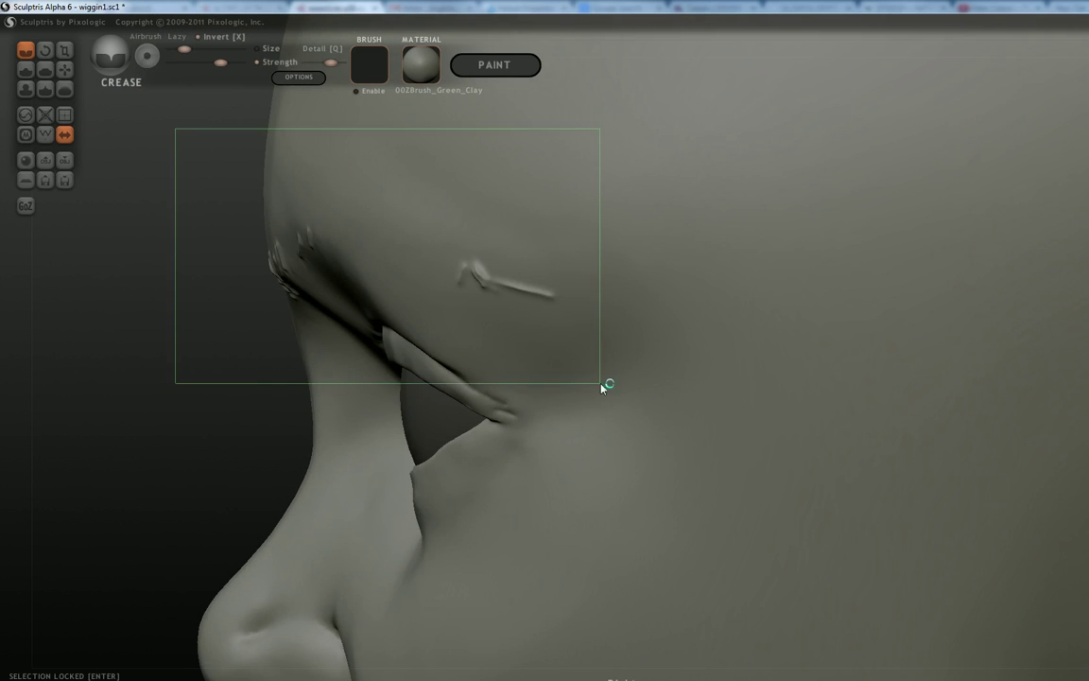
Fill the gaps along the eyebrows with short, slanted Crease hair strokes from the inner ends to the outer tails.
left_click_drag(169, 369, 400, 376)
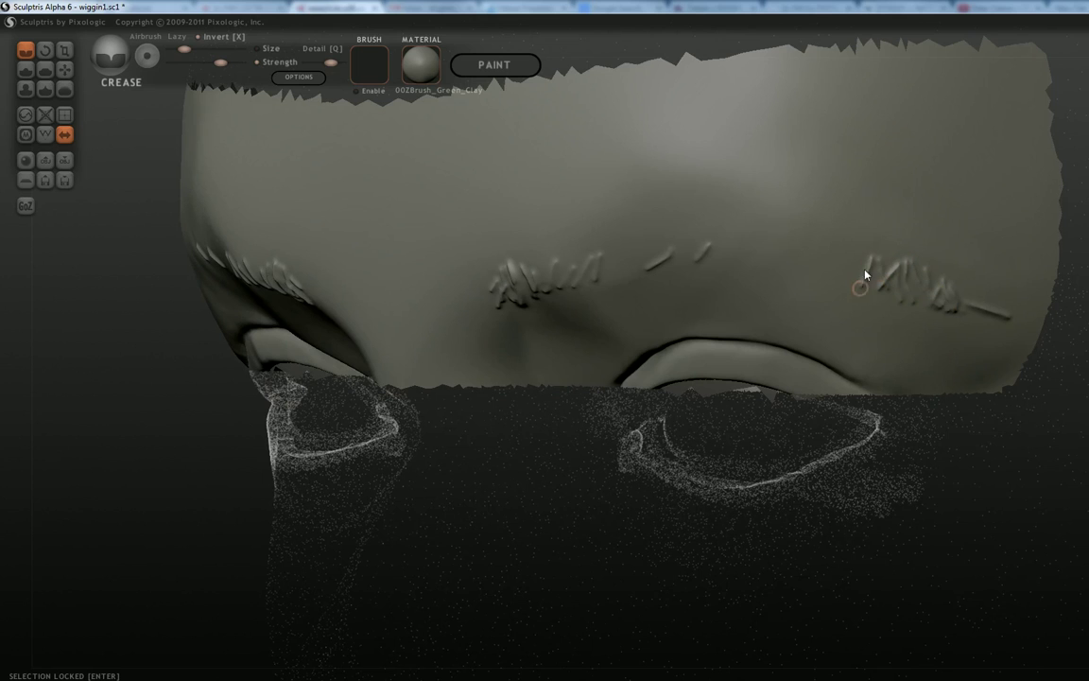
mouse_move(851, 247)
left_mouse_down()
mouse_move(831, 278)
mouse_move(797, 270)
left_mouse_up()
mouse_move(622, 245)
left_mouse_down()
mouse_move(602, 278)
mouse_move(629, 276)
left_mouse_up()
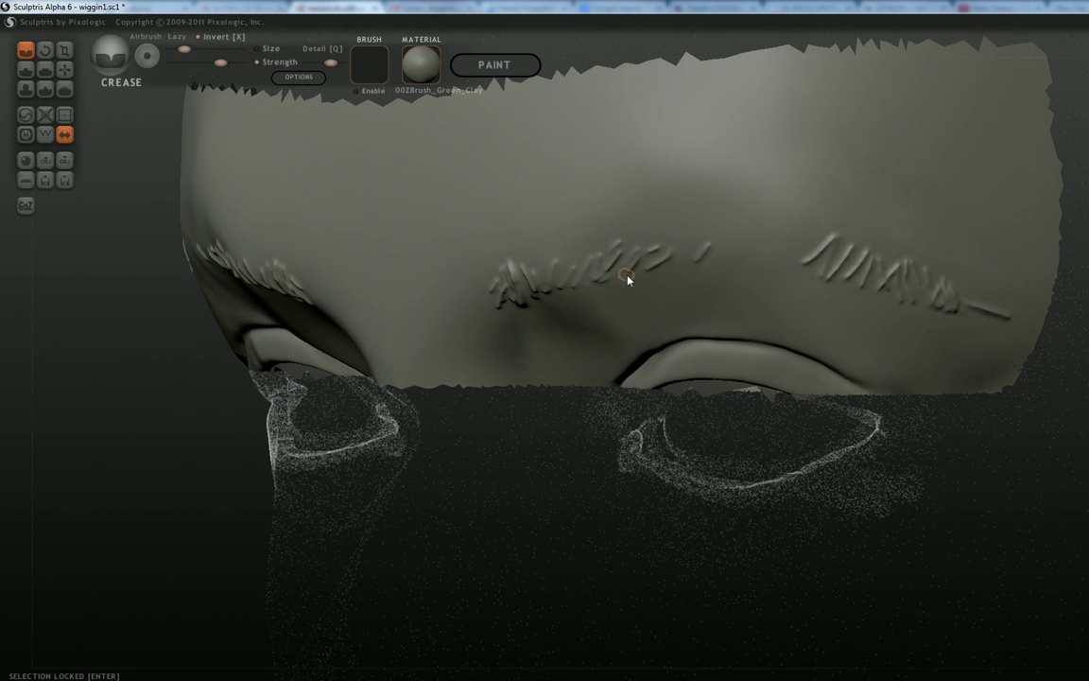
left_click_drag(682, 239, 669, 259)
mouse_move(558, 259)
left_mouse_down()
mouse_move(546, 286)
mouse_move(569, 268)
left_mouse_up()
left_click_drag(620, 234, 605, 268)
mouse_move(660, 227)
left_mouse_down()
mouse_move(649, 256)
mouse_move(686, 261)
left_mouse_up()
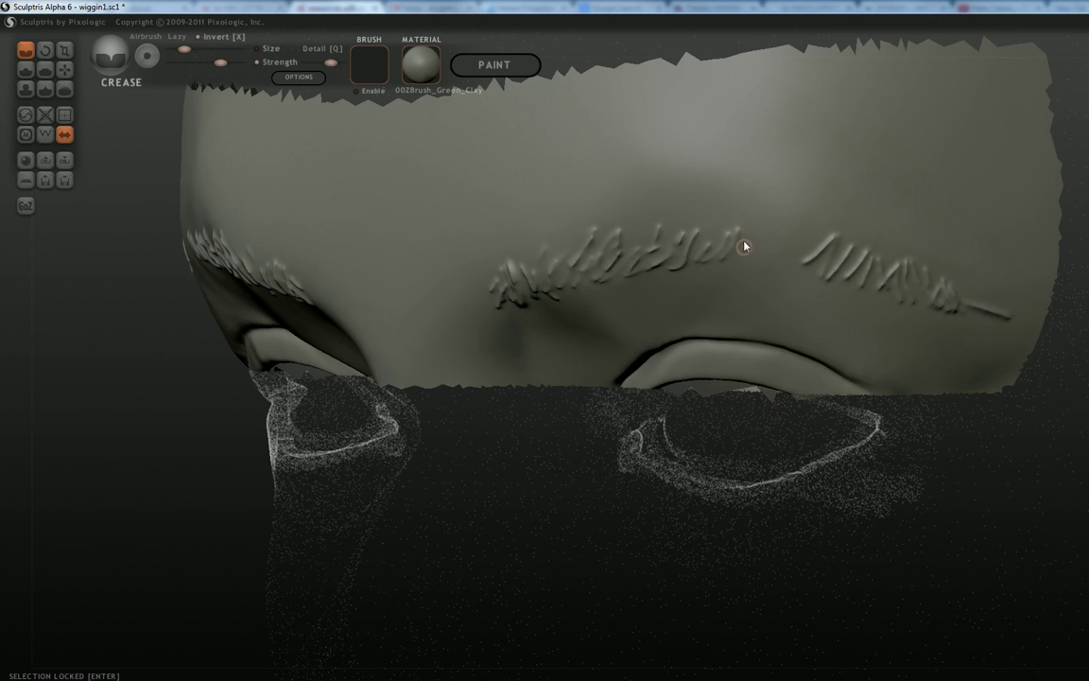
mouse_move(748, 224)
left_mouse_down()
mouse_move(770, 262)
mouse_move(811, 264)
left_mouse_up()
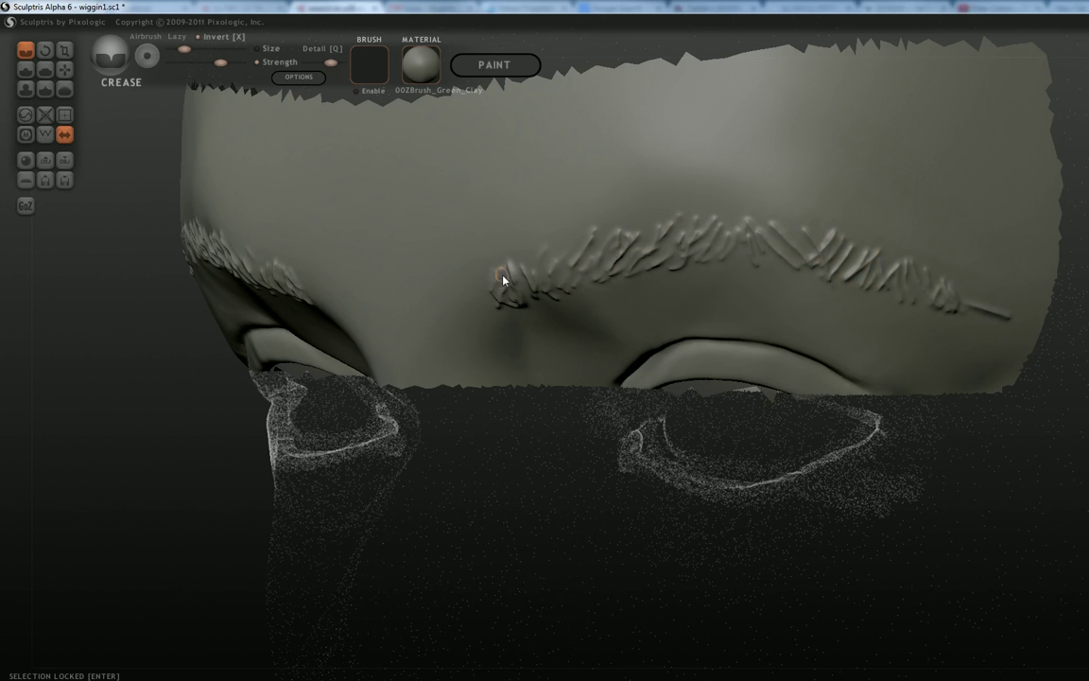
Restore the hidden parts so the whole head is shown again.
scroll(586, 339, "down", 2)
scroll(586, 337, "down", 6)
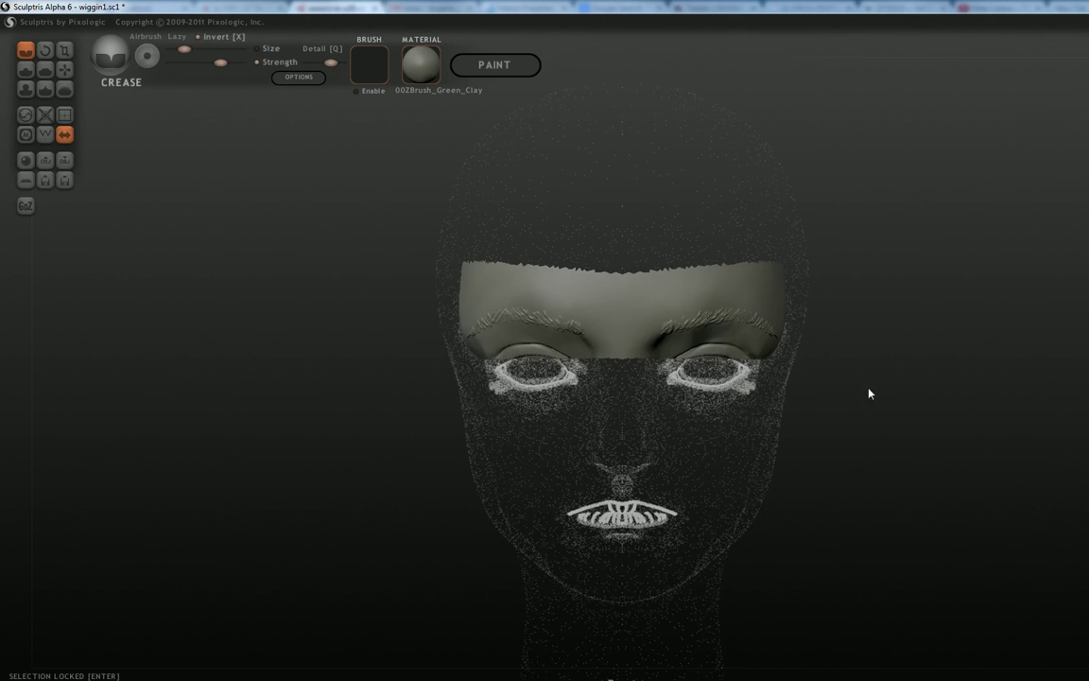
left_click(943, 393, "ctrl+shift")
mouse_move(948, 399)
left_mouse_down()
mouse_move(939, 377)
mouse_move(941, 391)
left_mouse_up()
scroll(943, 392, "down", 4)
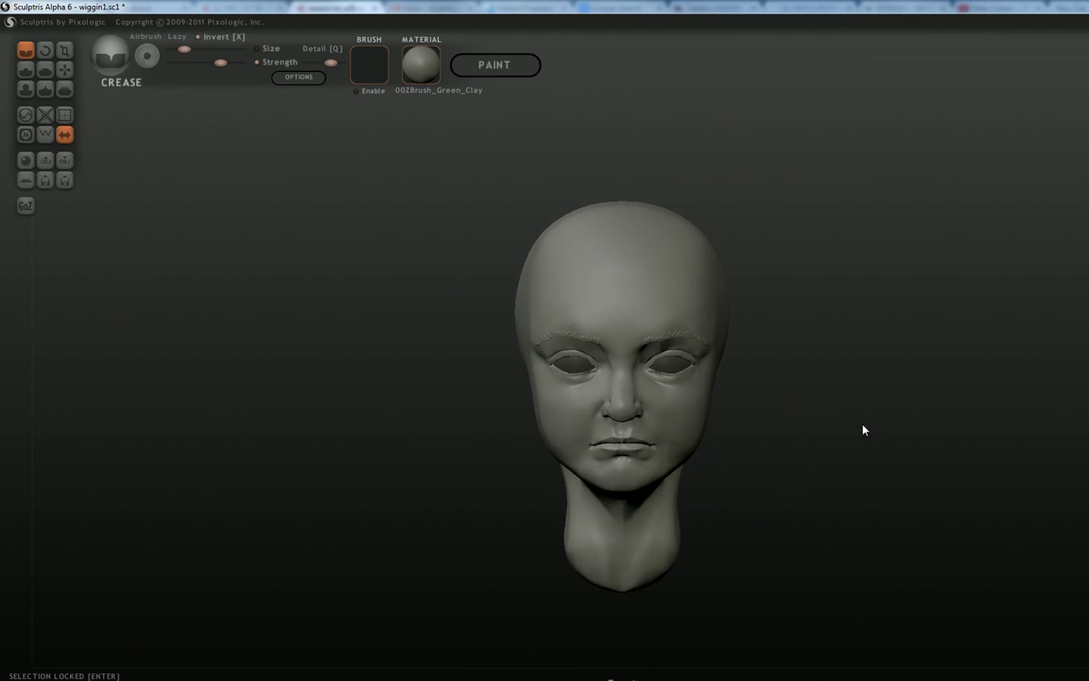
Reshape the outer part of the eyebrows with a reduced-size Grab brush.
scroll(863, 430, "up", 2)
scroll(943, 475, "up", 3)
mouse_move(1044, 456)
left_mouse_down()
mouse_move(859, 486)
mouse_move(919, 454)
left_mouse_up()
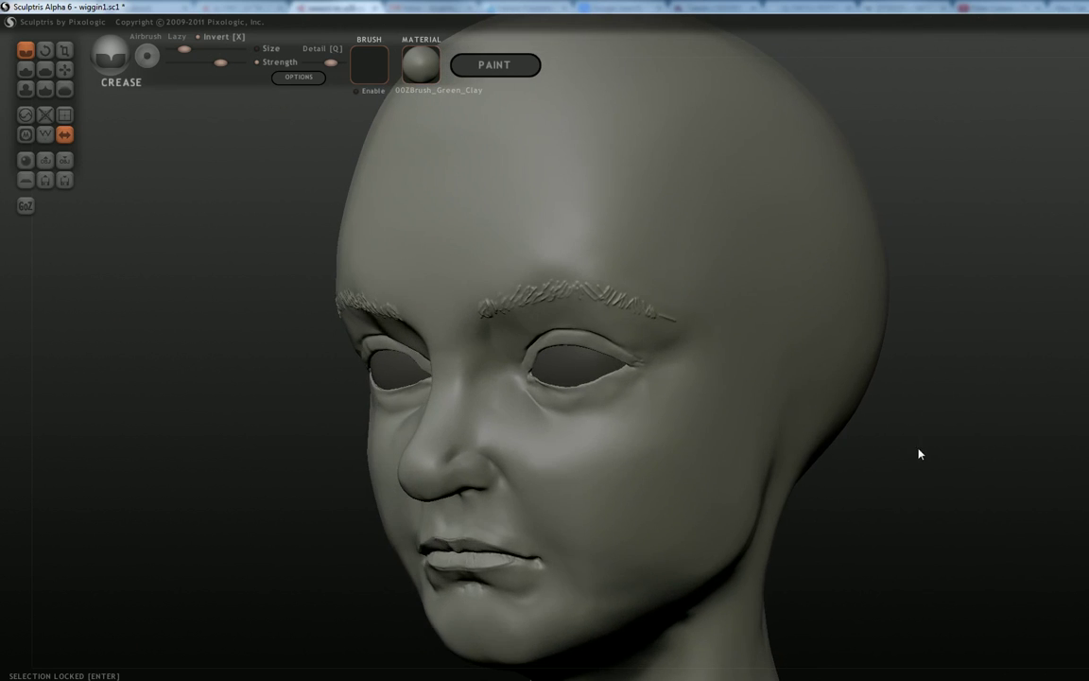
left_click(64, 69)
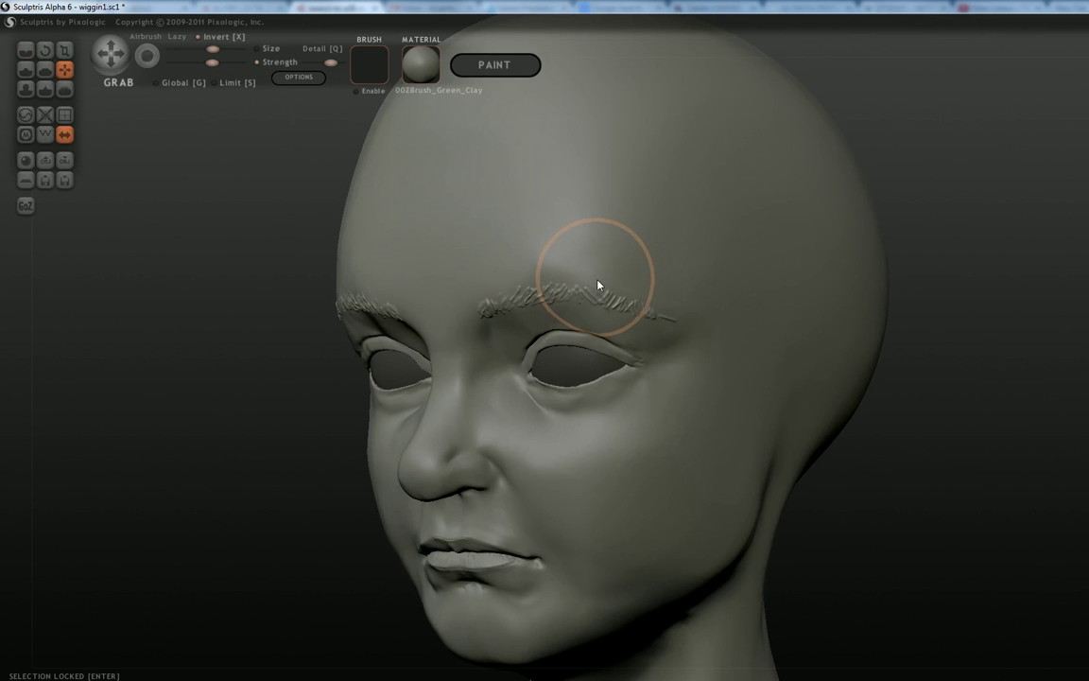
left_click_drag(290, 355, 384, 342)
scroll(408, 385, "down", 3)
scroll(407, 385, "up", 3)
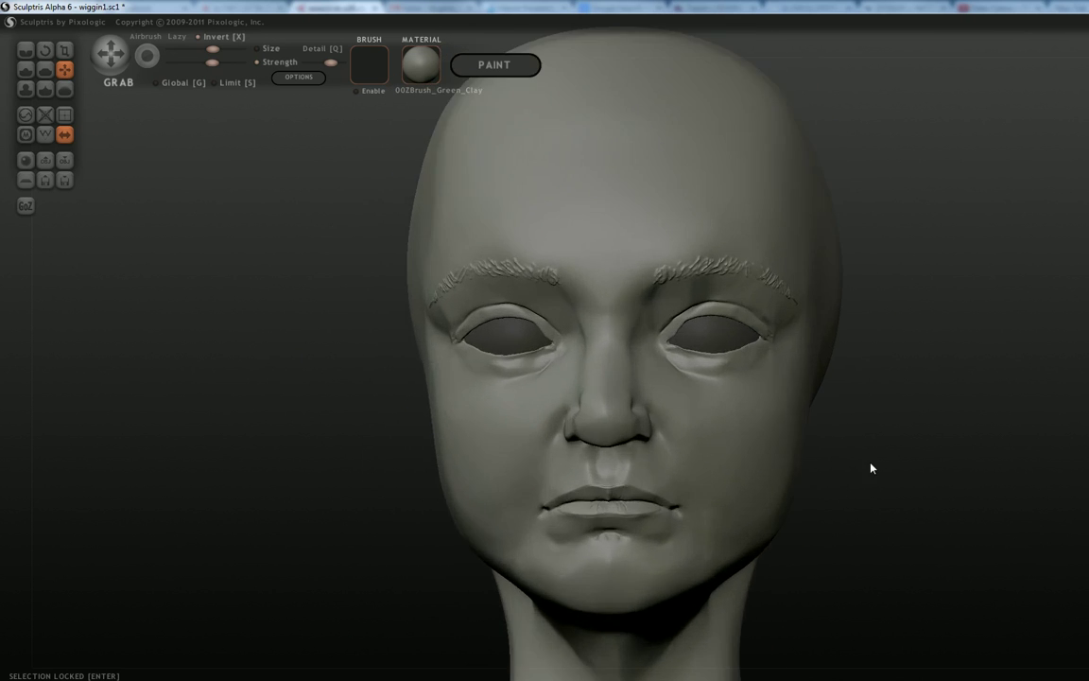
left_click_drag(1055, 484, 1000, 486)
scroll(817, 303, "down", 2)
left_click_drag(750, 268, 659, 243)
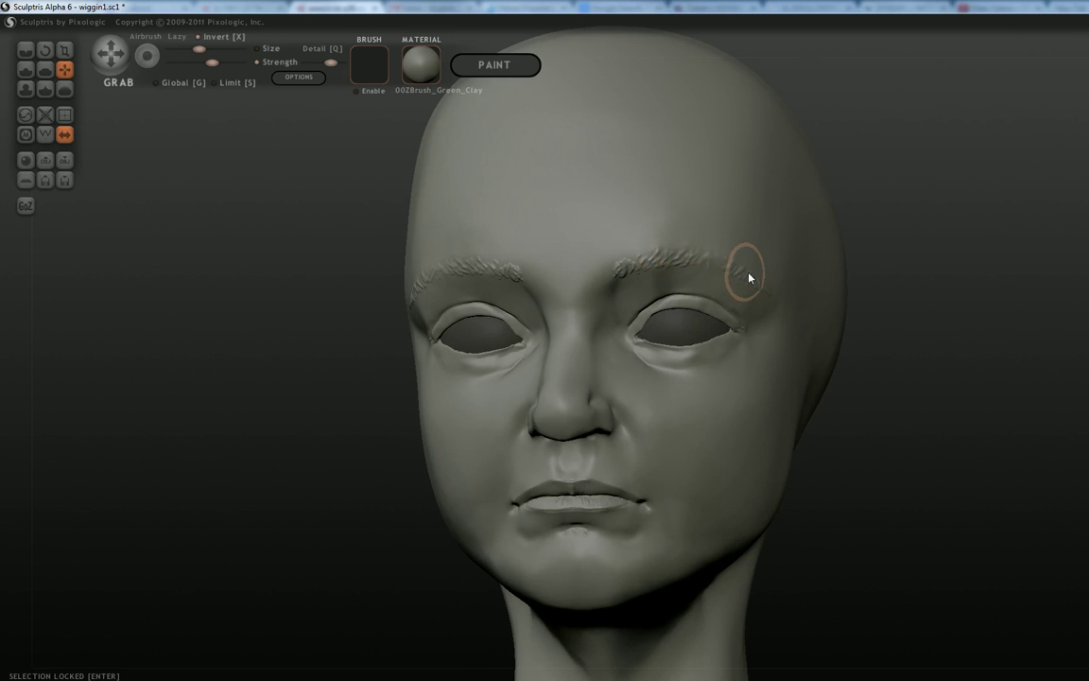
Fine-tune the eyebrows' arch with the Grab brush and reduce the brush size further.
scroll(815, 374, "down", 5)
left_click_drag(881, 412, 910, 437)
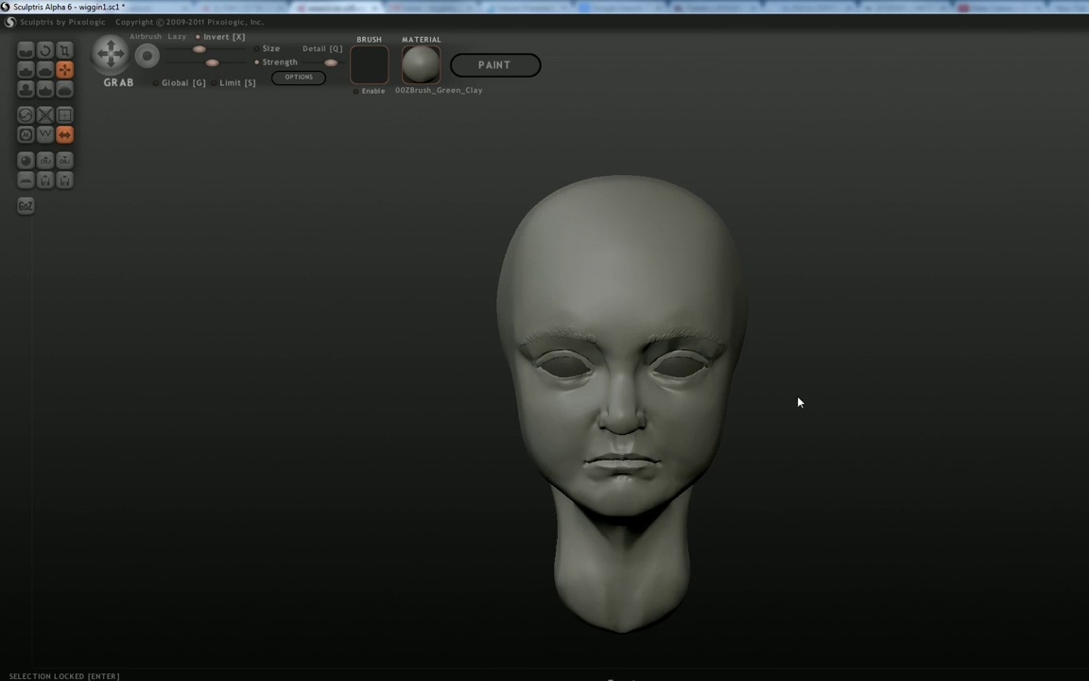
scroll(887, 450, "up", 5)
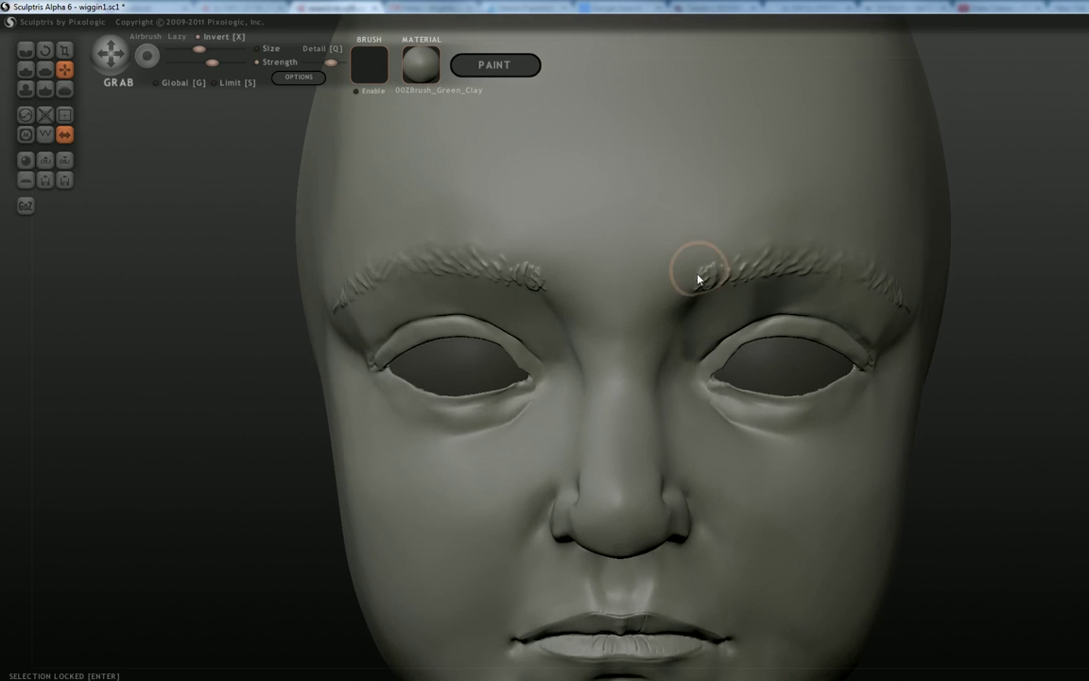
scroll(712, 343, "down", 5)
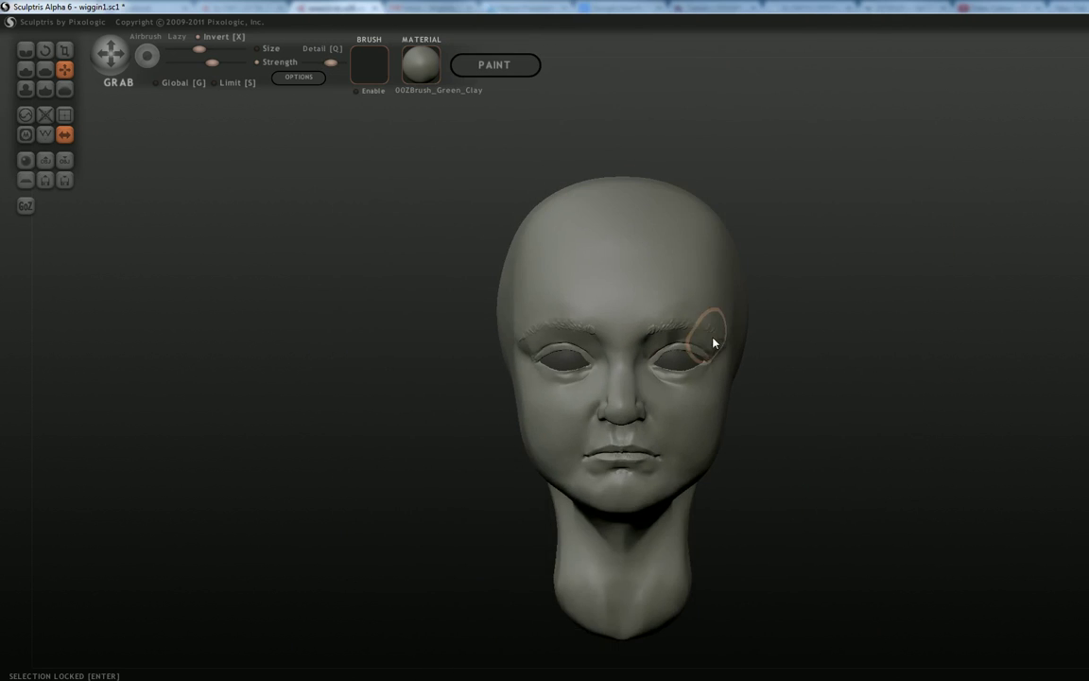
scroll(822, 408, "up", 3)
mouse_move(822, 408)
left_mouse_down()
mouse_move(975, 443)
mouse_move(898, 356)
left_mouse_up()
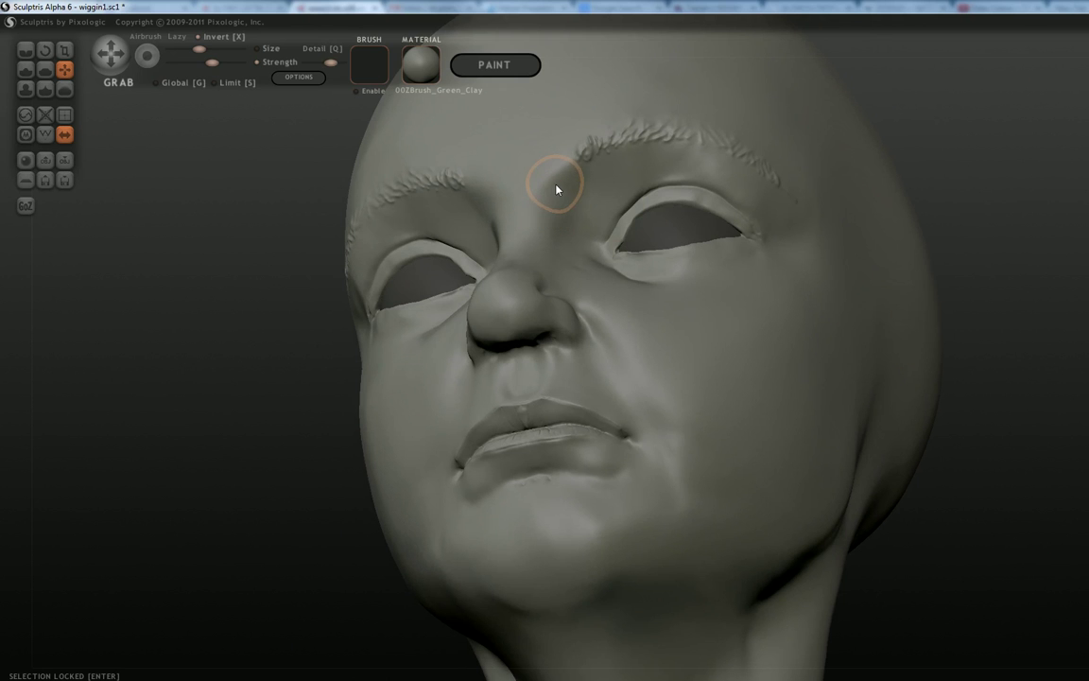
mouse_move(997, 262)
left_mouse_down()
mouse_move(886, 304)
mouse_move(774, 325)
left_mouse_up()
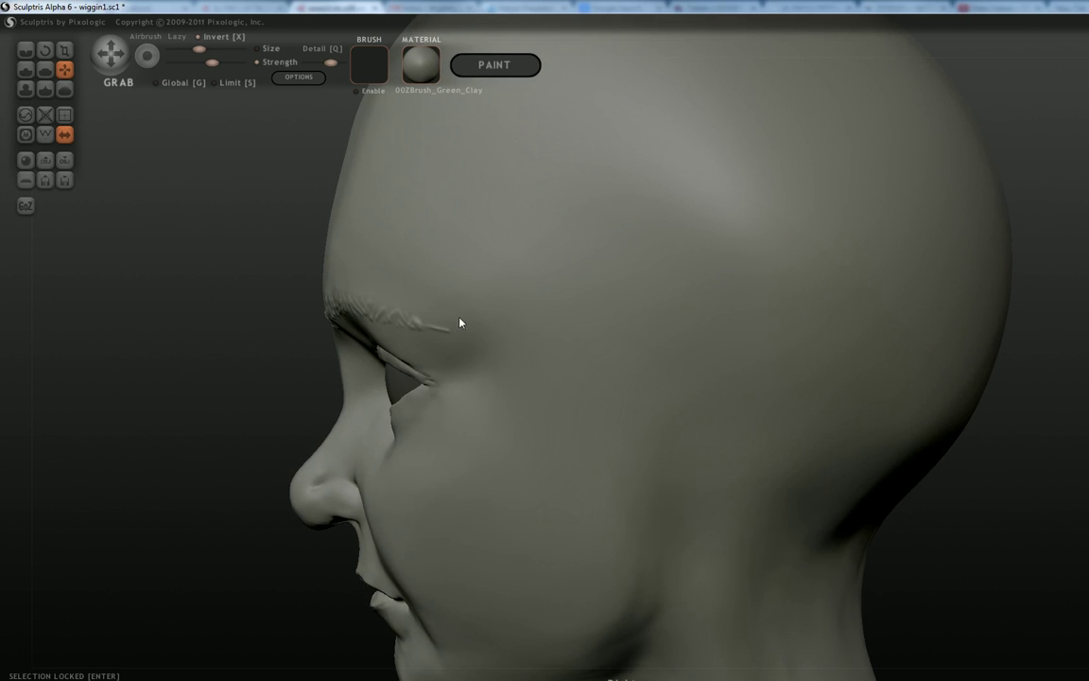
left_click_drag(223, 362, 333, 296)
key("bracketleft")
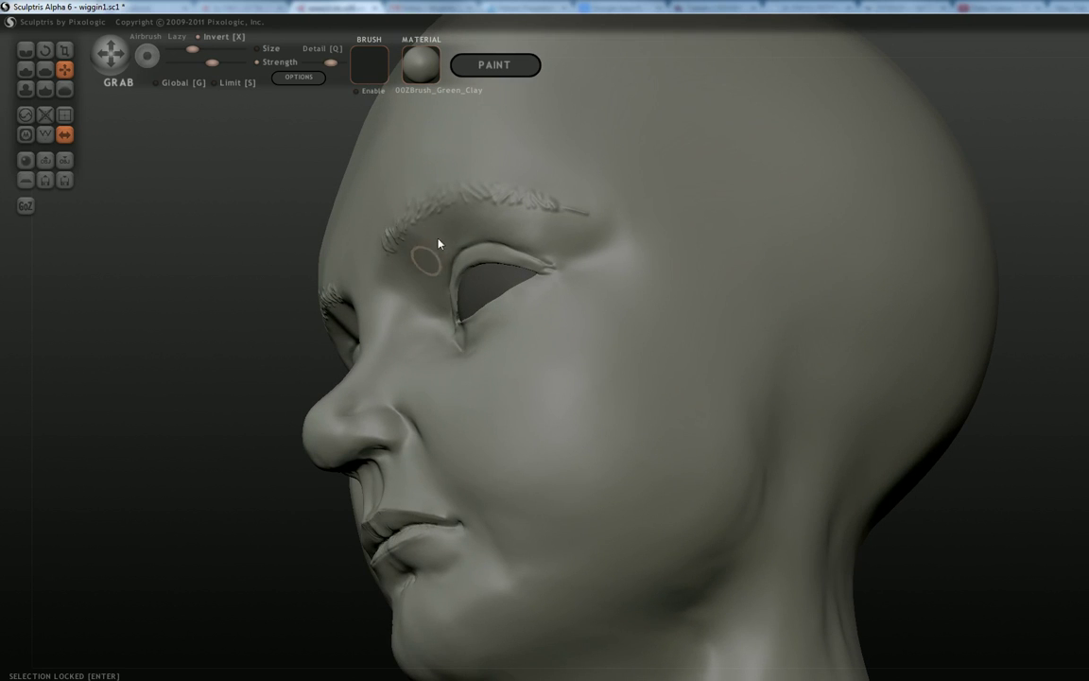
left_click_drag(223, 299, 279, 314)
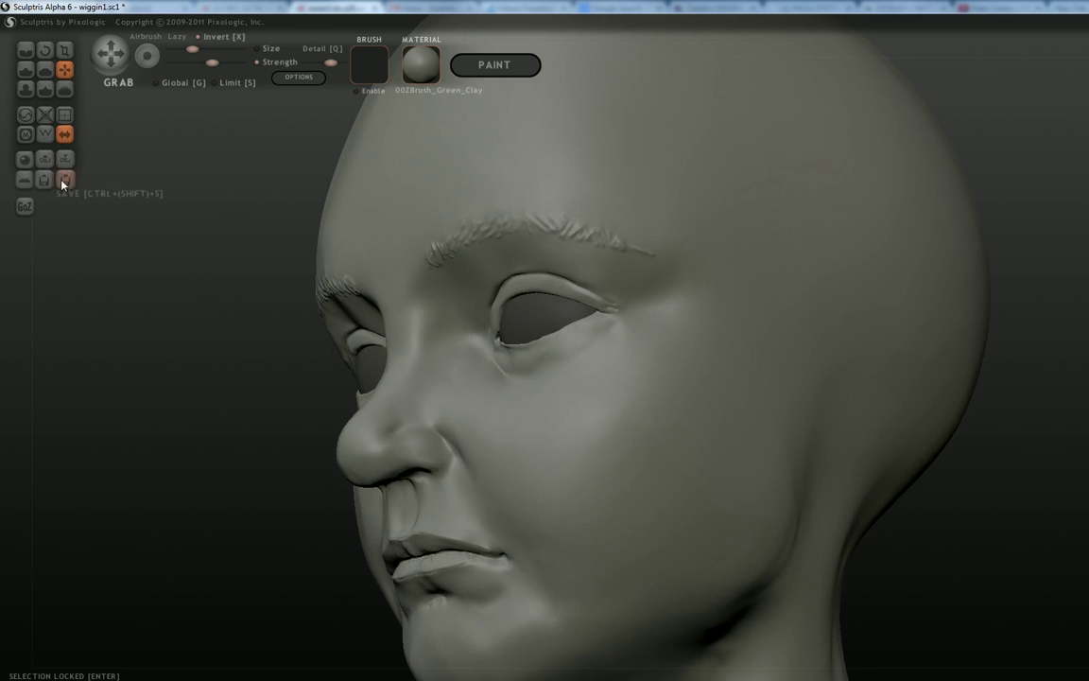
Examine the mesh density of the face and eyebrows in wireframe display.
left_click(45, 138)
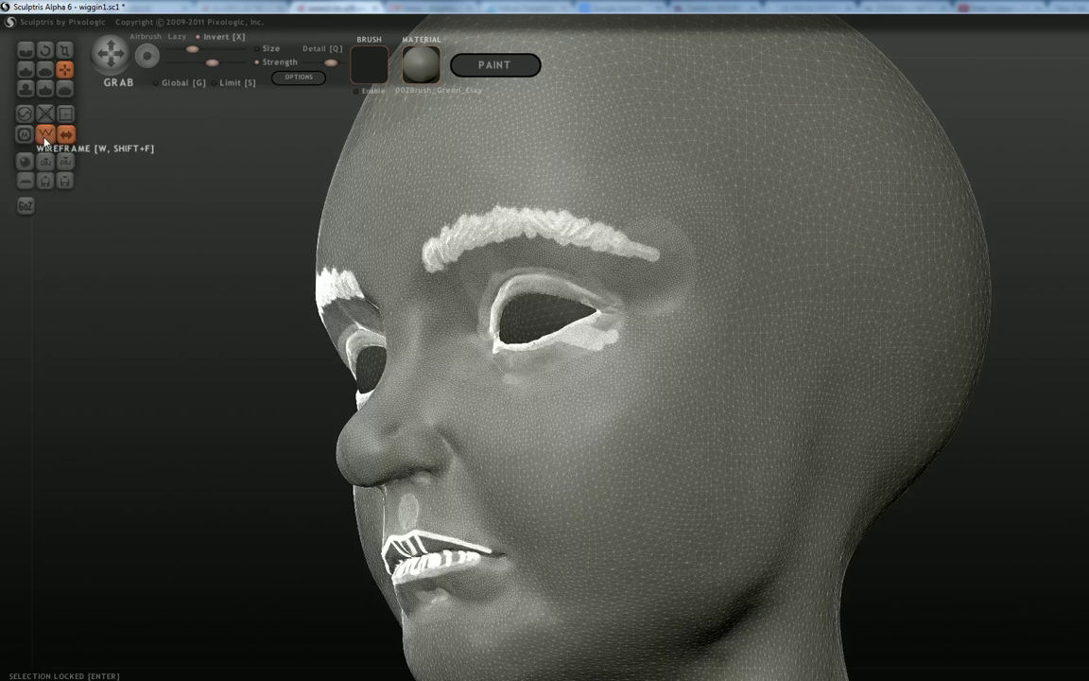
left_click(44, 138)
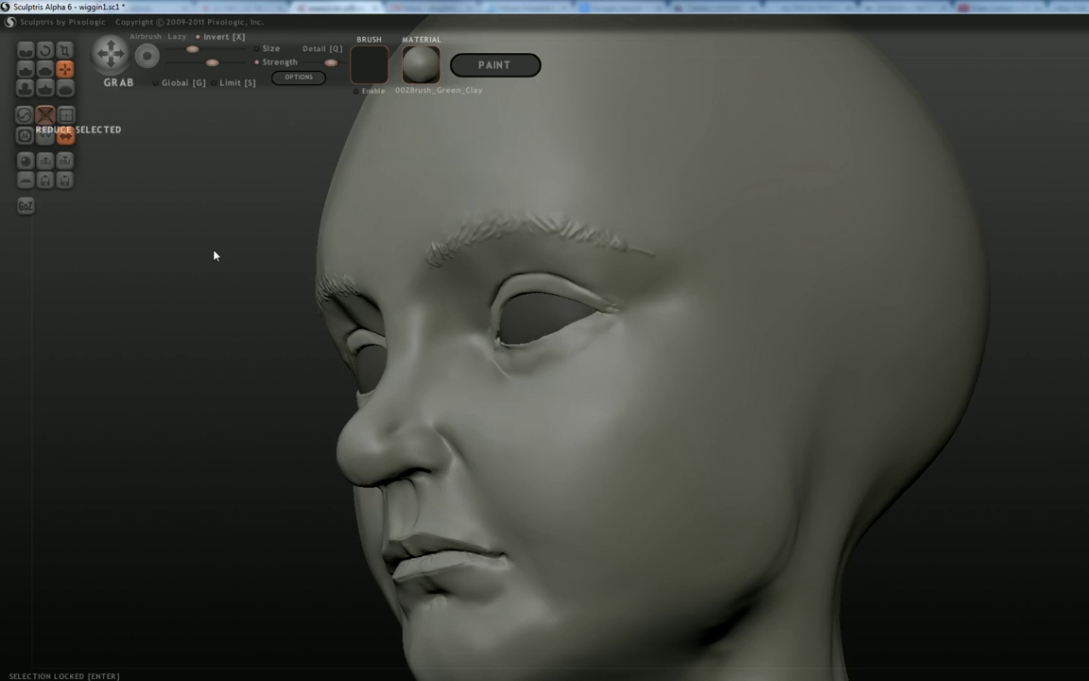
left_click_drag(214, 253, 329, 325)
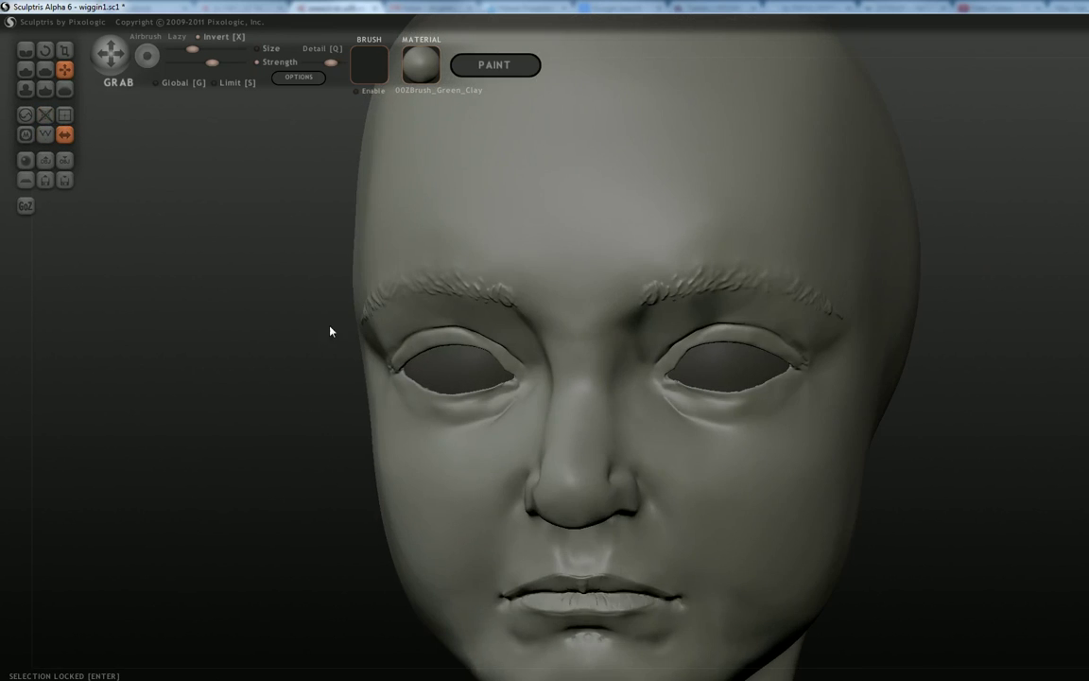
Add a new sphere object to the scene and place it on the side of the head in profile view.
scroll(325, 359, "down", 6)
left_click_drag(940, 493, 766, 508)
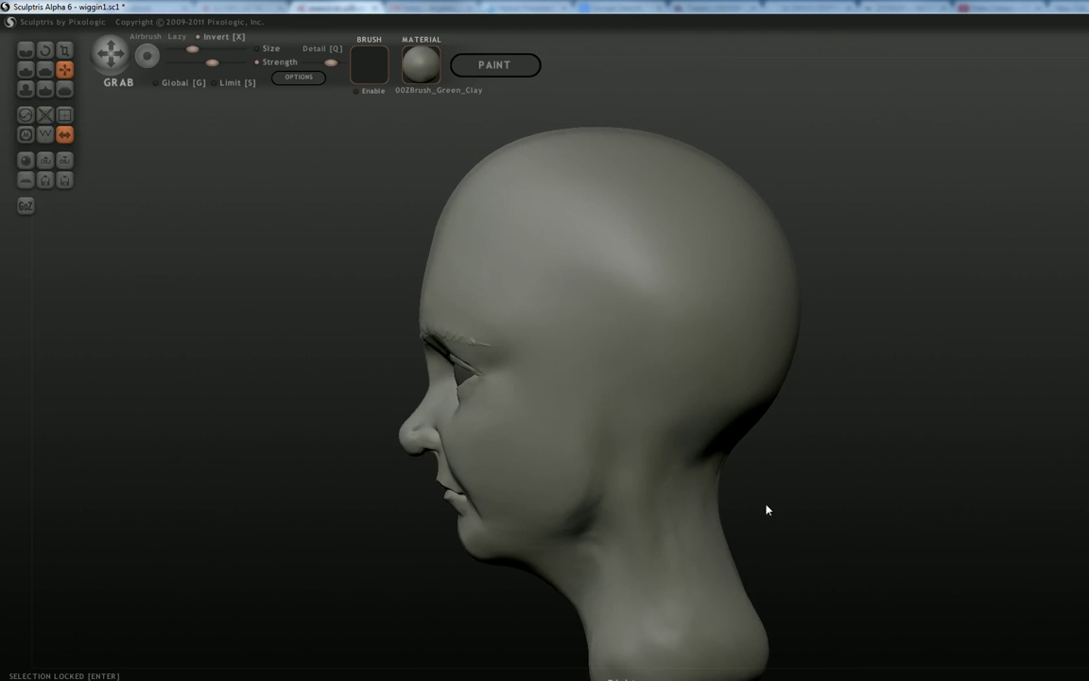
left_click(25, 162)
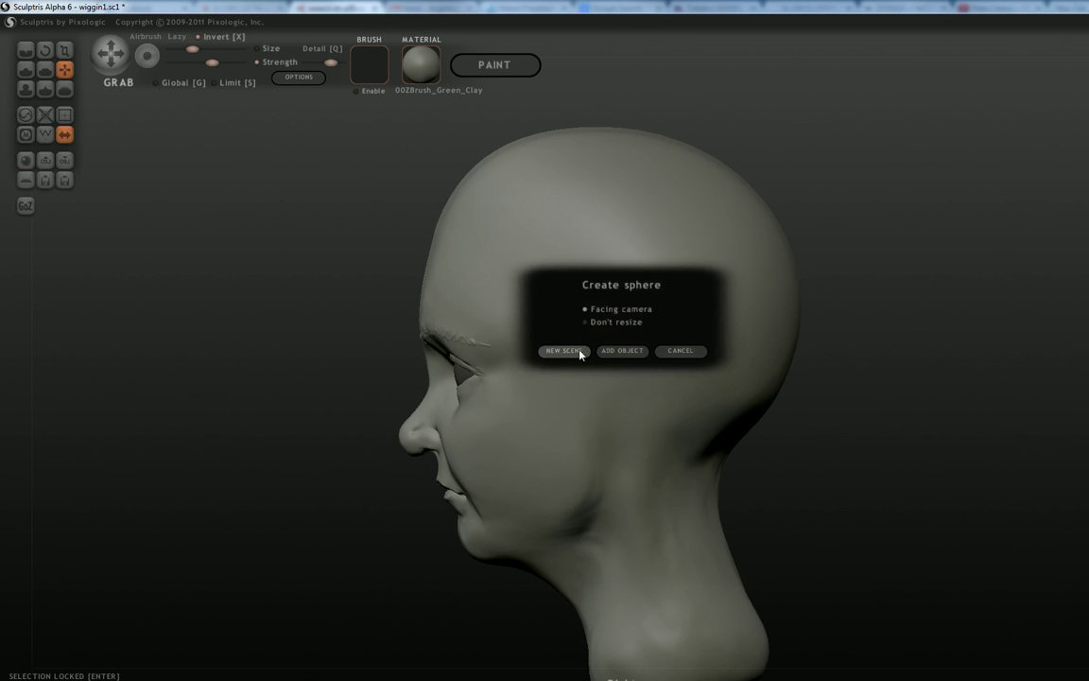
left_click(630, 352)
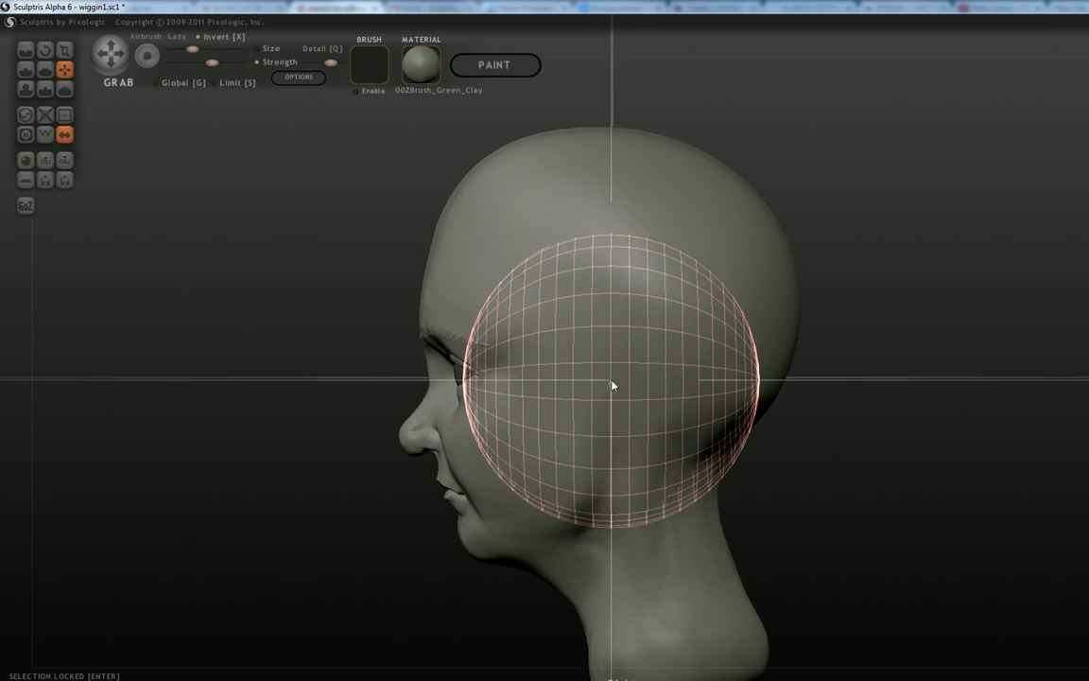
left_click(616, 377)
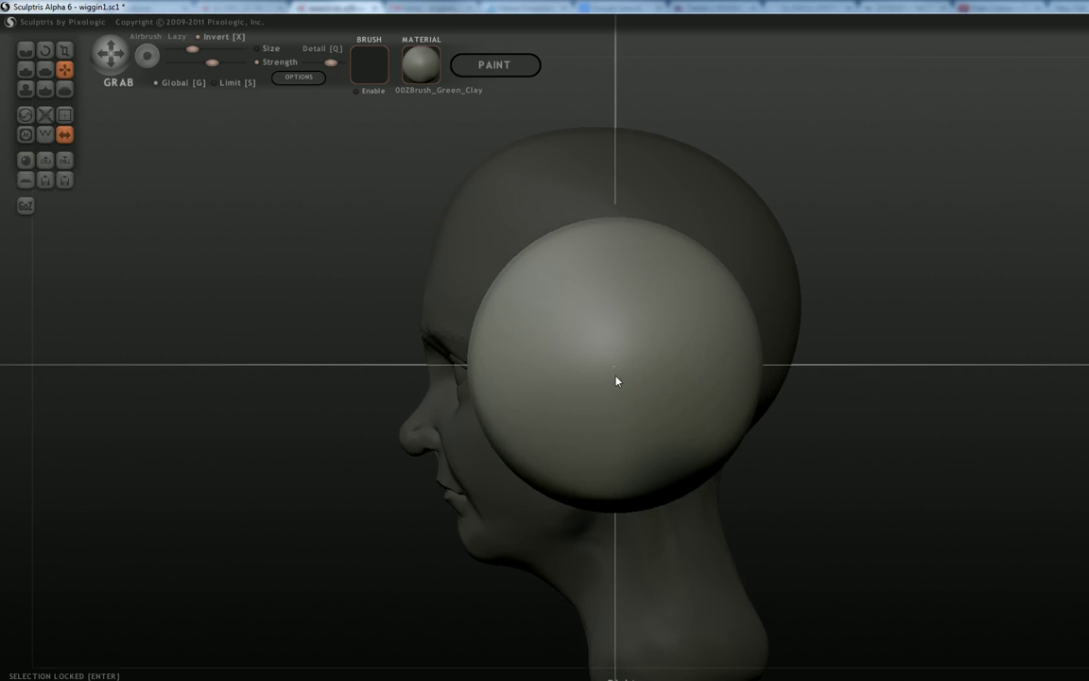
Scale the mirrored spheres down uniformly to roughly half size and move them outward from the head.
left_click(64, 50)
left_click_drag(656, 390, 532, 476)
left_click_drag(344, 388, 586, 382)
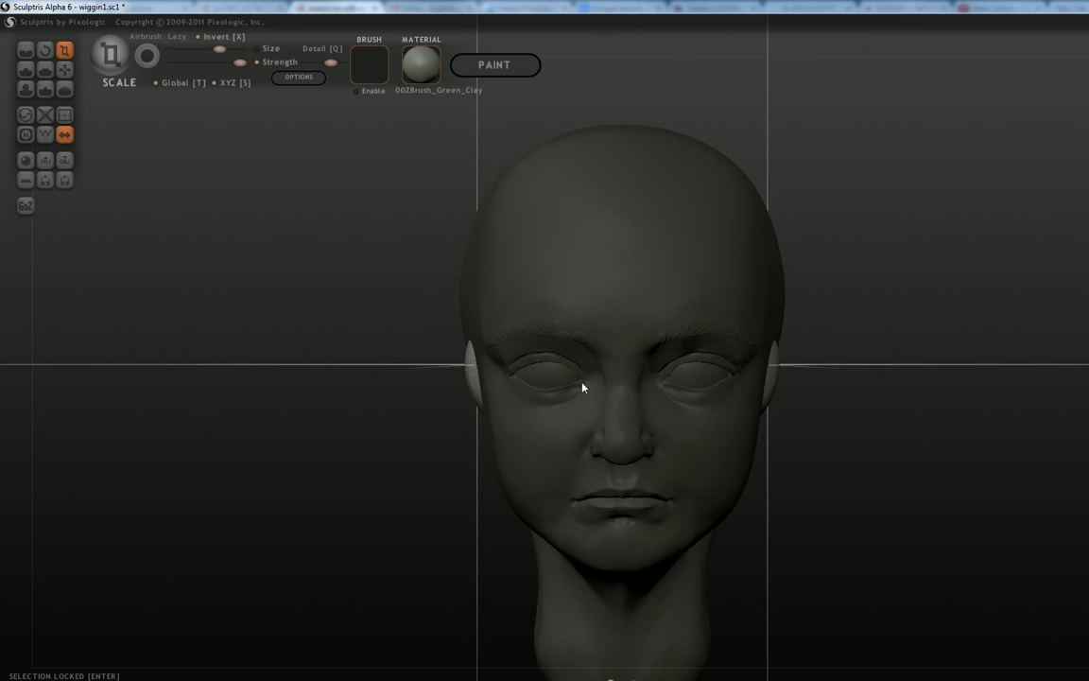
left_click(67, 72)
left_click_drag(771, 377, 798, 391)
left_click_drag(951, 420, 771, 427)
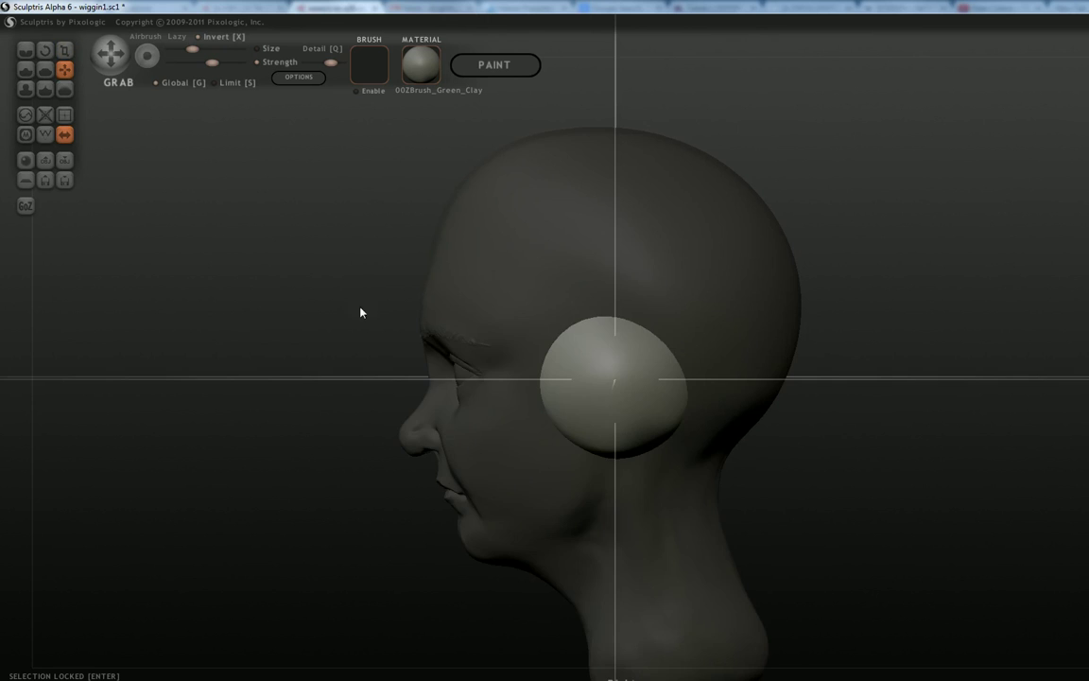
Flatten the spheres sideways with non-uniform global Scale and pull them back out from the sides of the head.
left_click_drag(360, 312, 199, 309)
key("t")
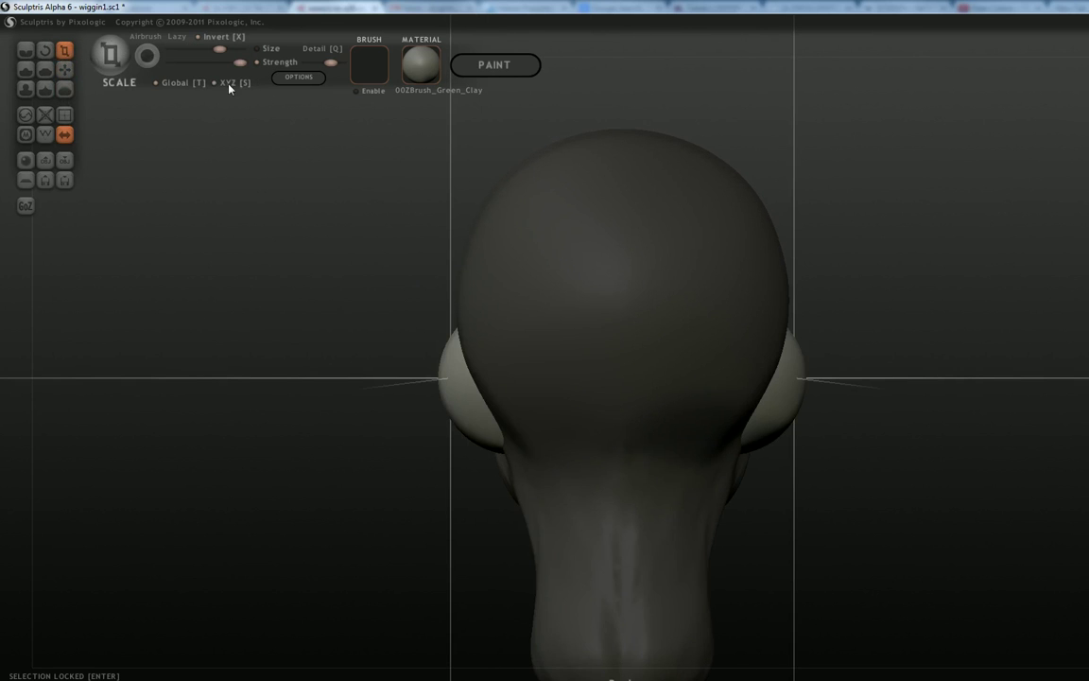
left_click_drag(468, 394, 417, 393)
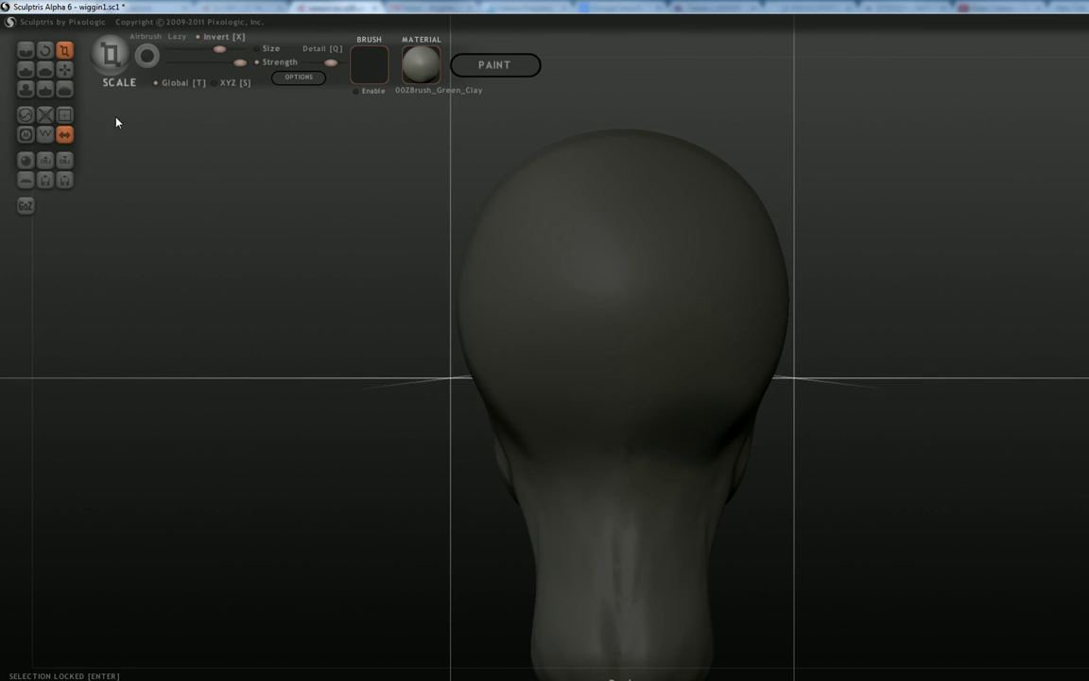
left_click(65, 70)
left_click_drag(537, 325, 453, 323)
Tilt the flattened spheres with global Rotate and position them as ears at eye-to-nose height on both sides.
left_click(44, 50)
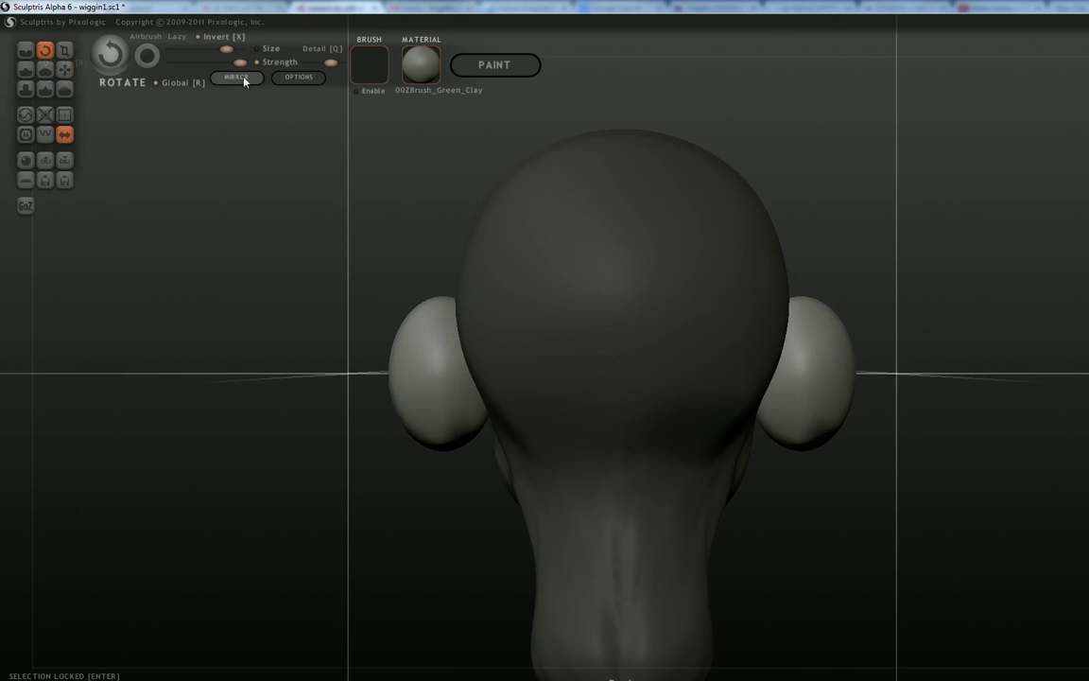
left_click_drag(441, 307, 511, 427)
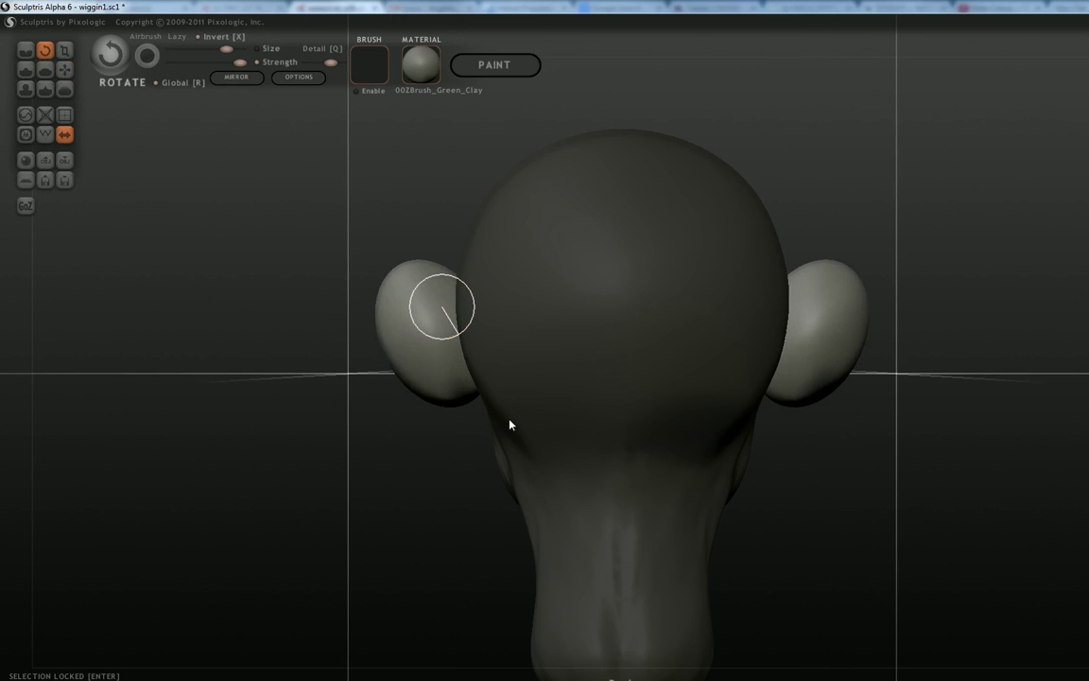
left_click(65, 70)
left_click_drag(405, 357, 720, 443)
left_click_drag(615, 388, 621, 395)
left_click_drag(213, 194, 516, 312)
left_click_drag(811, 386, 858, 314)
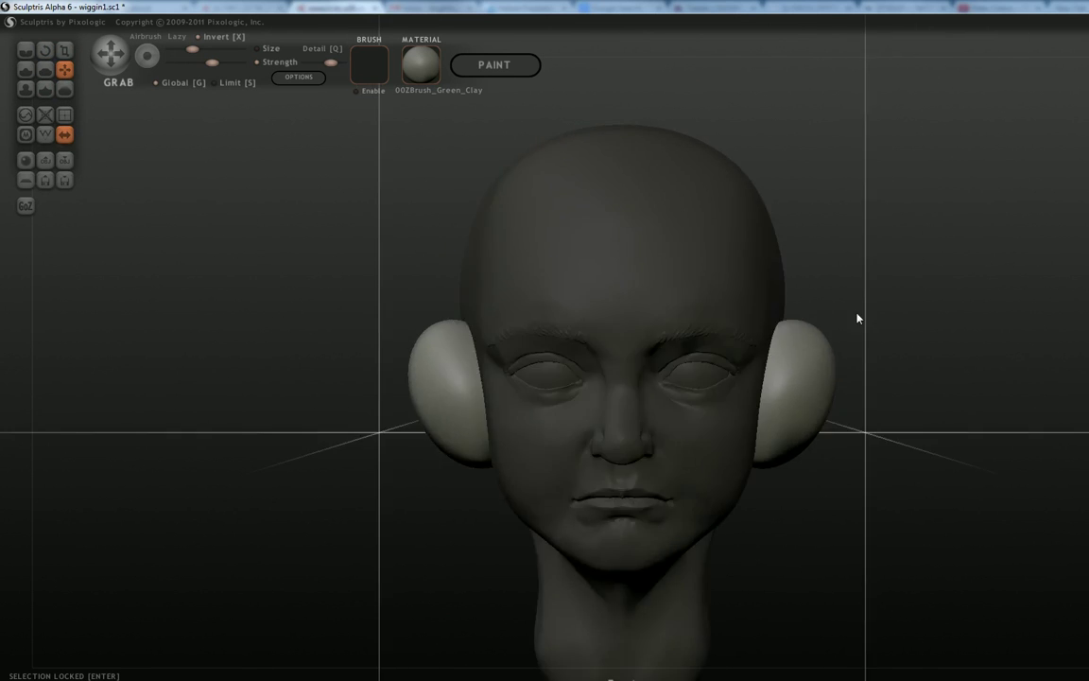
Carve a deep bowl into the ear's outer face with the non-inverted Draw brush at increased strength, leaving a raised rim open toward the face.
left_click(25, 71)
left_click_drag(313, 330, 248, 328)
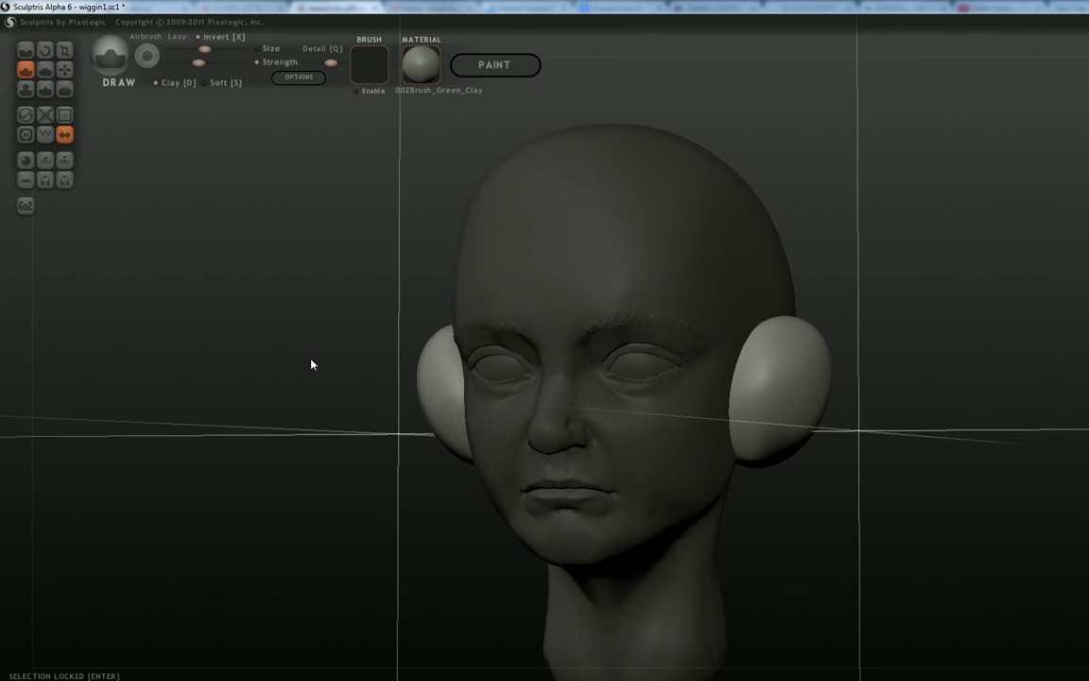
left_click_drag(397, 447, 266, 482)
scroll(440, 492, "up", 4)
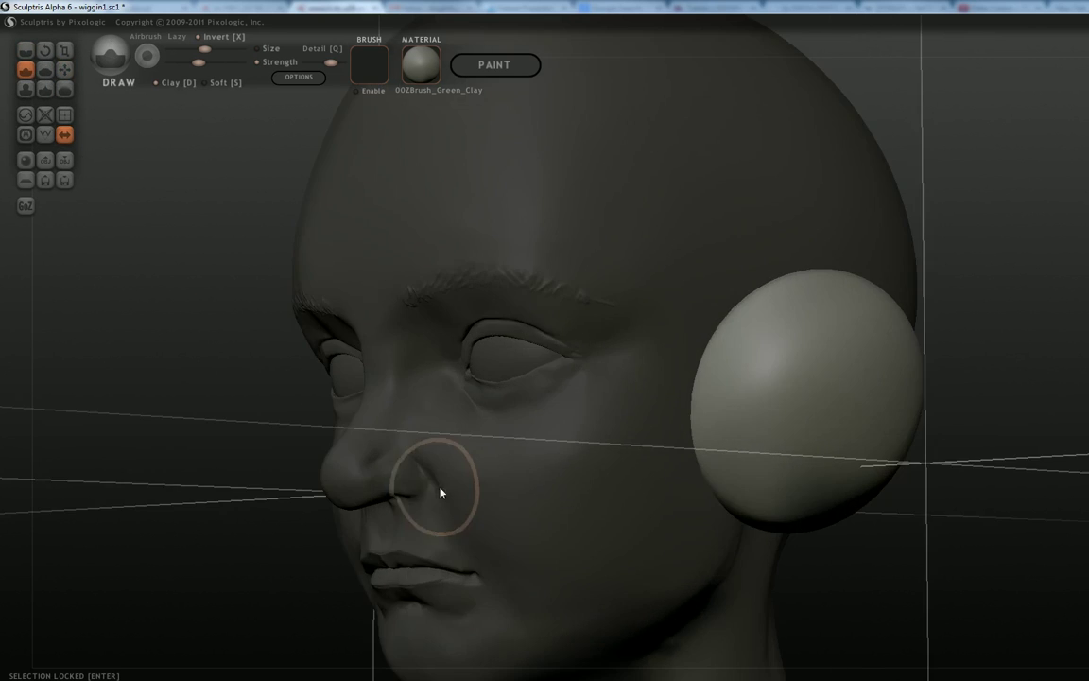
mouse_move(802, 383)
left_mouse_down()
mouse_move(776, 412)
mouse_move(822, 396)
mouse_move(819, 371)
mouse_move(834, 440)
mouse_move(766, 426)
mouse_move(808, 410)
mouse_move(778, 382)
mouse_move(839, 362)
mouse_move(742, 333)
left_mouse_up()
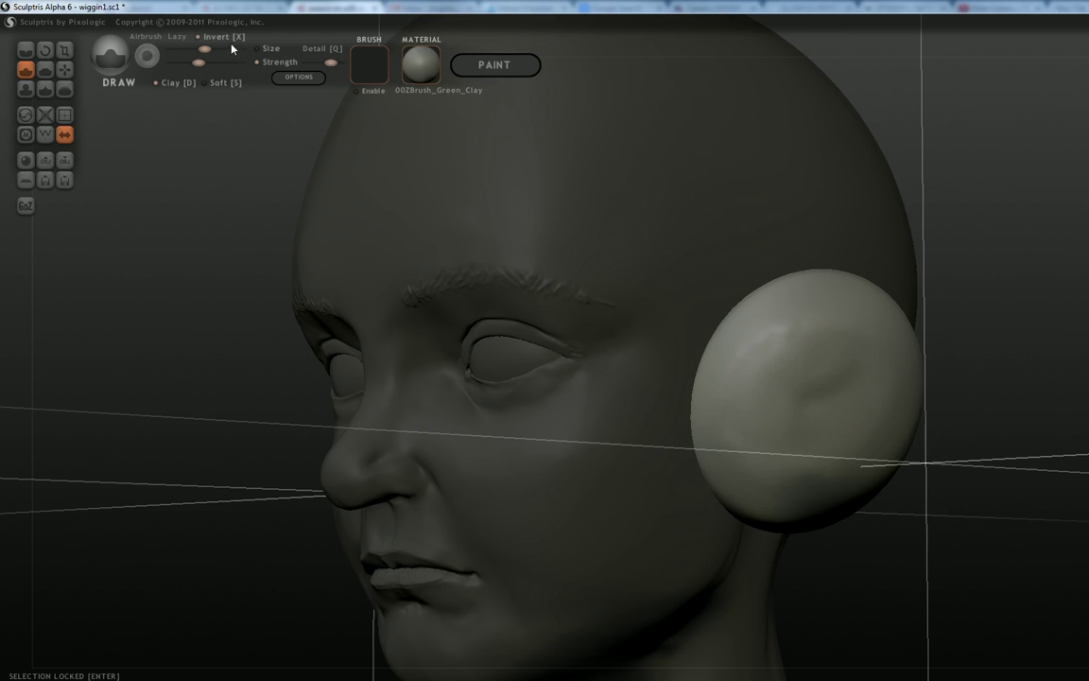
mouse_move(839, 400)
left_mouse_down()
mouse_move(785, 351)
mouse_move(771, 378)
mouse_move(818, 352)
mouse_move(842, 428)
mouse_move(839, 367)
mouse_move(791, 389)
mouse_move(871, 376)
mouse_move(805, 440)
mouse_move(842, 435)
mouse_move(768, 394)
mouse_move(849, 436)
mouse_move(799, 439)
left_mouse_up()
left_click_drag(200, 63, 230, 67)
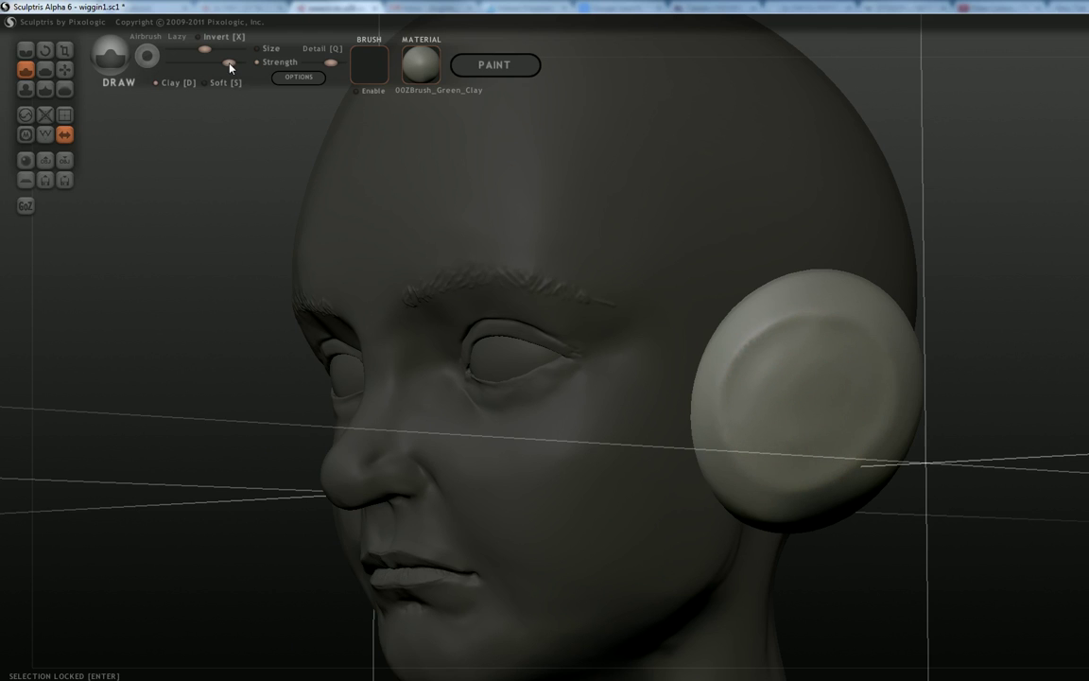
mouse_move(842, 413)
left_mouse_down()
mouse_move(780, 386)
mouse_move(782, 410)
mouse_move(764, 406)
mouse_move(869, 377)
mouse_move(811, 448)
mouse_move(787, 411)
mouse_move(805, 425)
mouse_move(822, 394)
mouse_move(795, 361)
mouse_move(846, 365)
mouse_move(809, 375)
mouse_move(778, 433)
mouse_move(849, 377)
mouse_move(761, 409)
mouse_move(745, 382)
mouse_move(732, 411)
mouse_move(756, 401)
mouse_move(710, 433)
mouse_move(732, 429)
mouse_move(803, 360)
mouse_move(778, 445)
mouse_move(782, 418)
left_mouse_up()
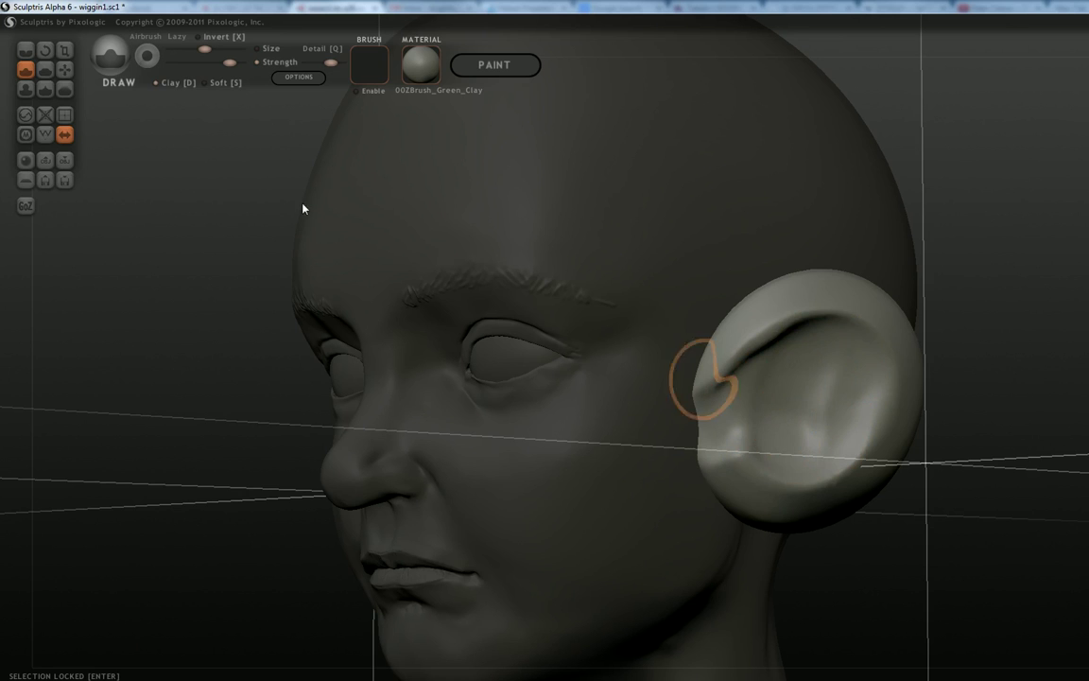
Push the ear's lower back edge forward in profile view using Grab with Global off and a larger brush.
left_click(66, 72)
left_click_drag(965, 487, 946, 492, "shift")
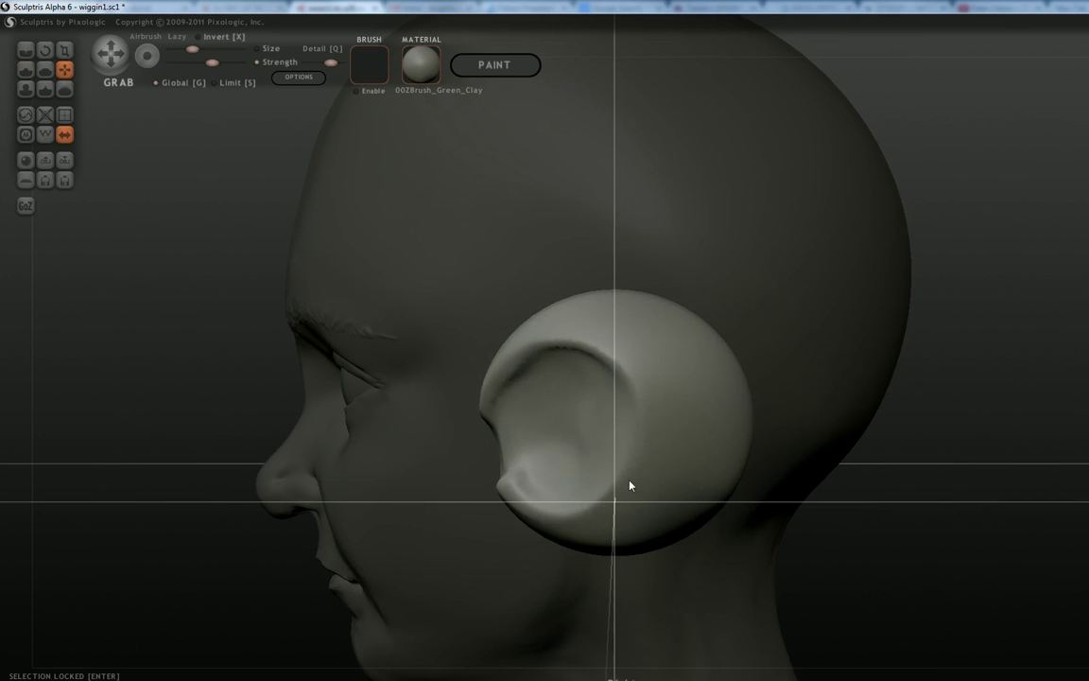
scroll(628, 467, "up", 4)
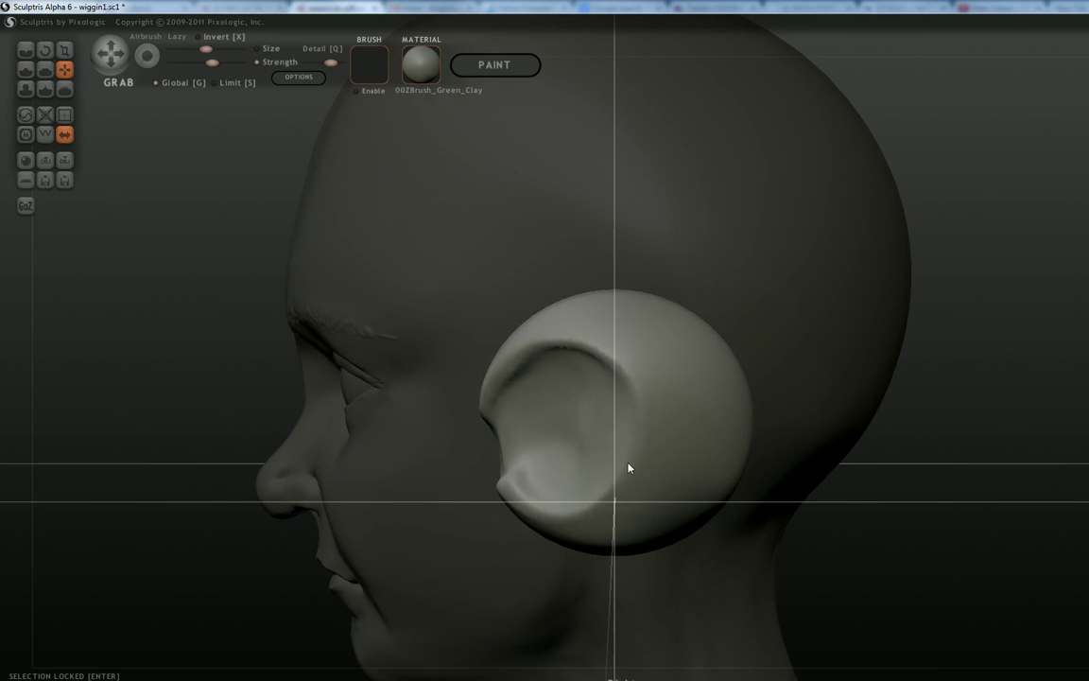
left_click(170, 86)
scroll(574, 531, "up", 1)
left_click_drag(554, 529, 555, 544)
left_click_drag(661, 536, 633, 506)
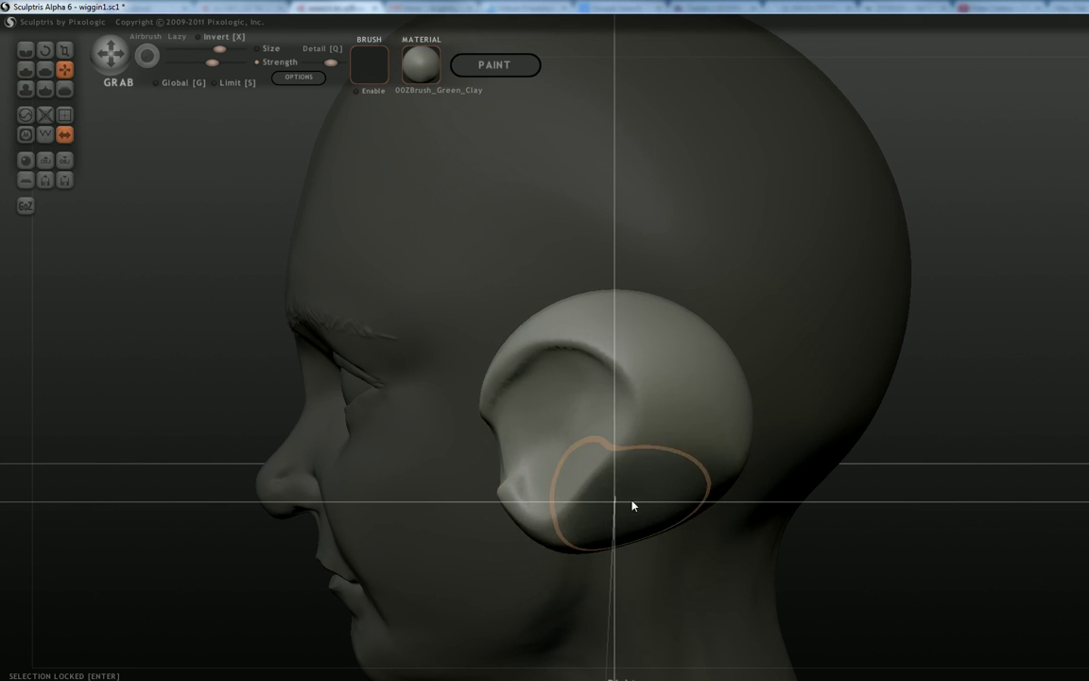
Pull the ear's back edge in from above with Grab to narrow the bulky ear.
mouse_move(856, 537)
left_mouse_down()
mouse_move(837, 593)
mouse_move(627, 591)
left_mouse_up()
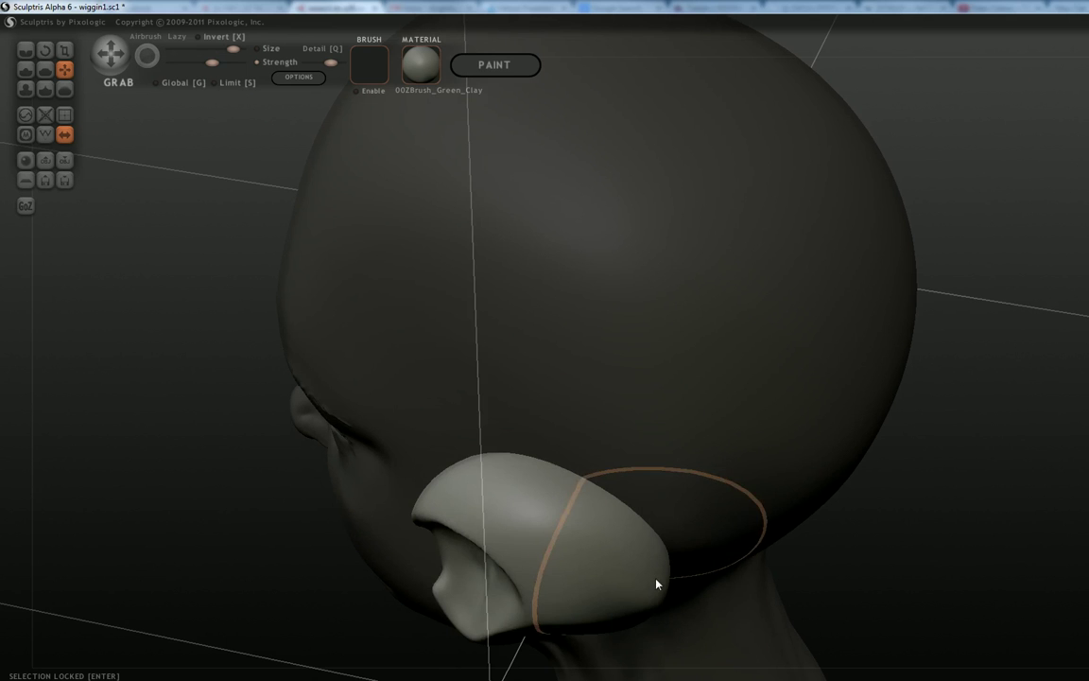
scroll(607, 561, "down", 4)
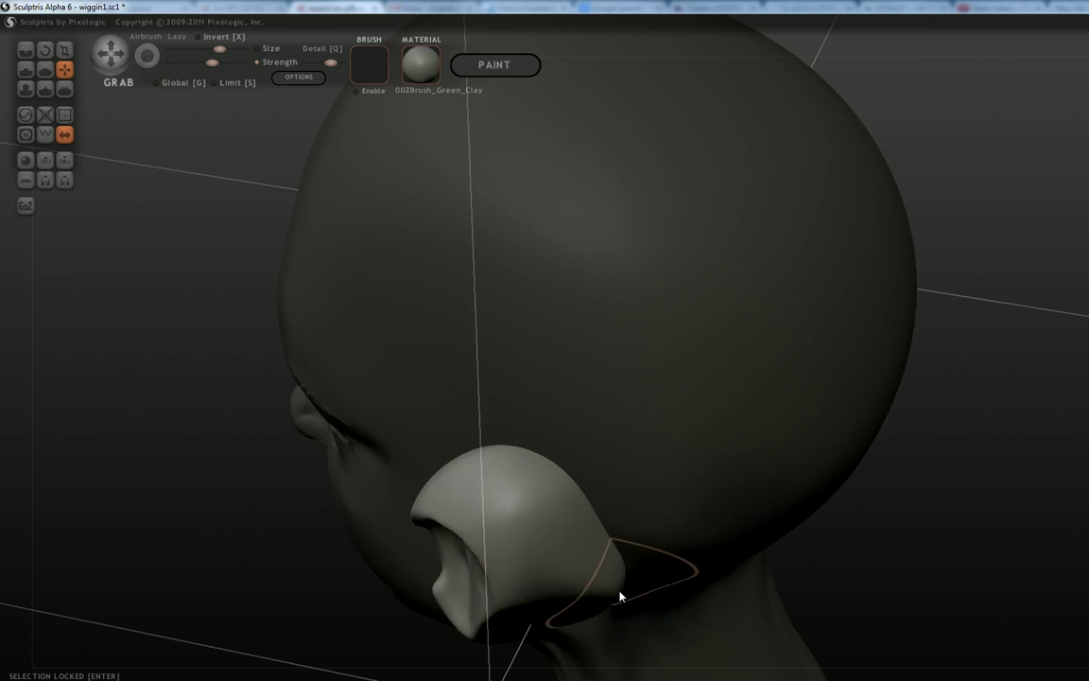
left_click_drag(591, 573, 574, 559)
left_click_drag(295, 544, 317, 453)
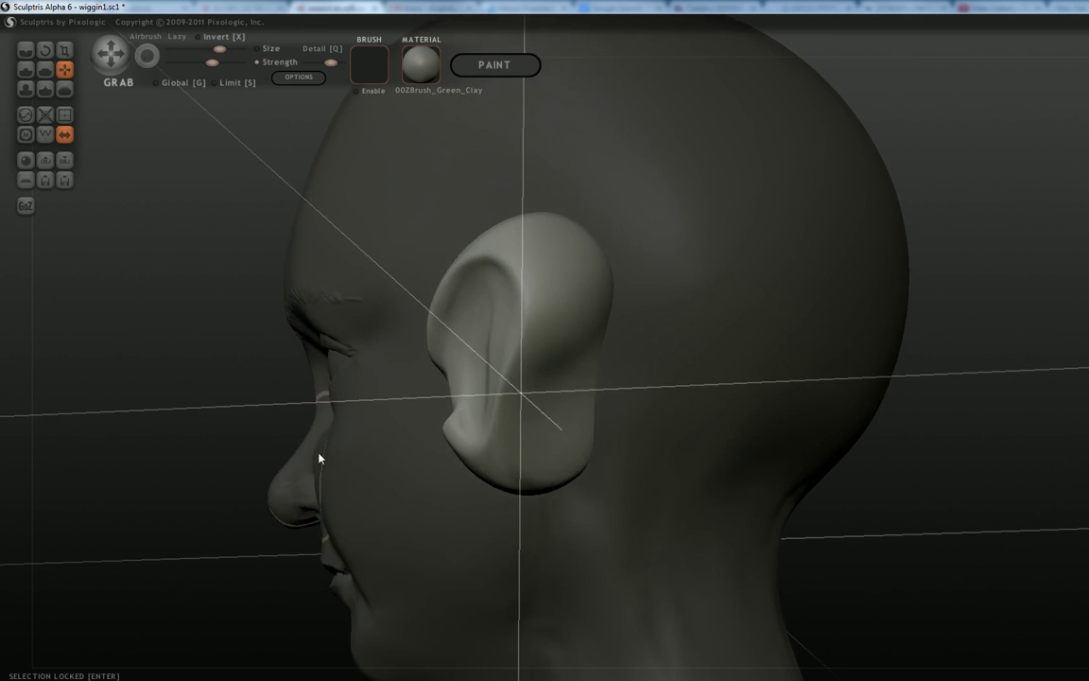
Pull the ear's middle and back rim rearward with a larger Grab brush to widen the bowl and taper toward the lobe.
scroll(522, 345, "up", 3, "shift")
left_click_drag(522, 344, 577, 359)
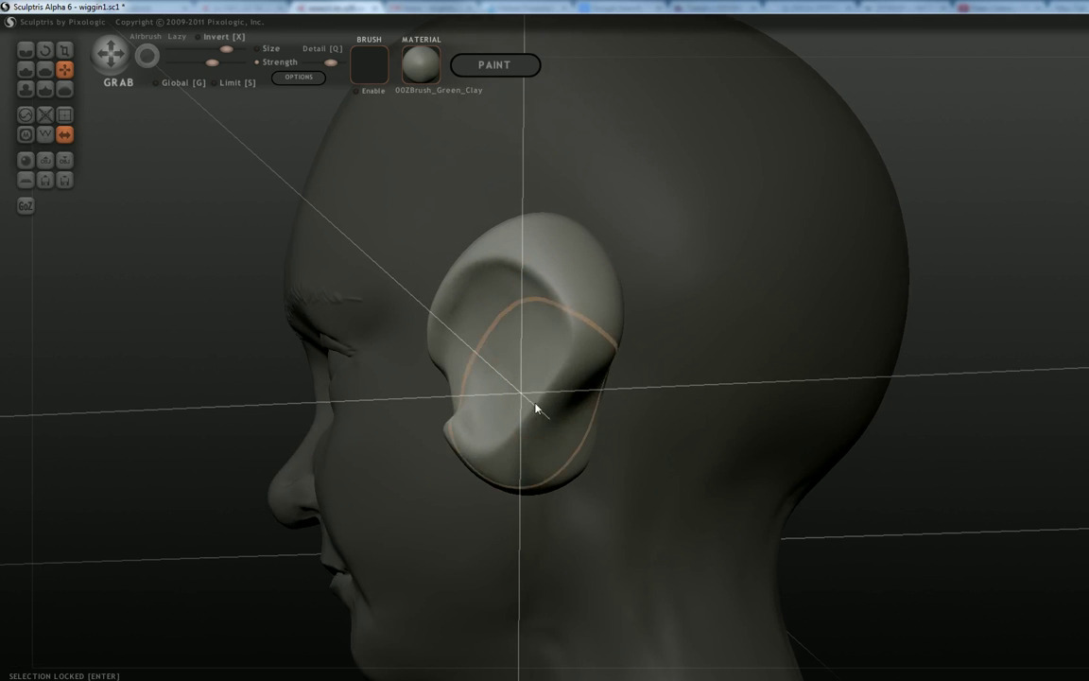
left_click_drag(536, 406, 565, 418)
scroll(579, 473, "down", 3, "shift")
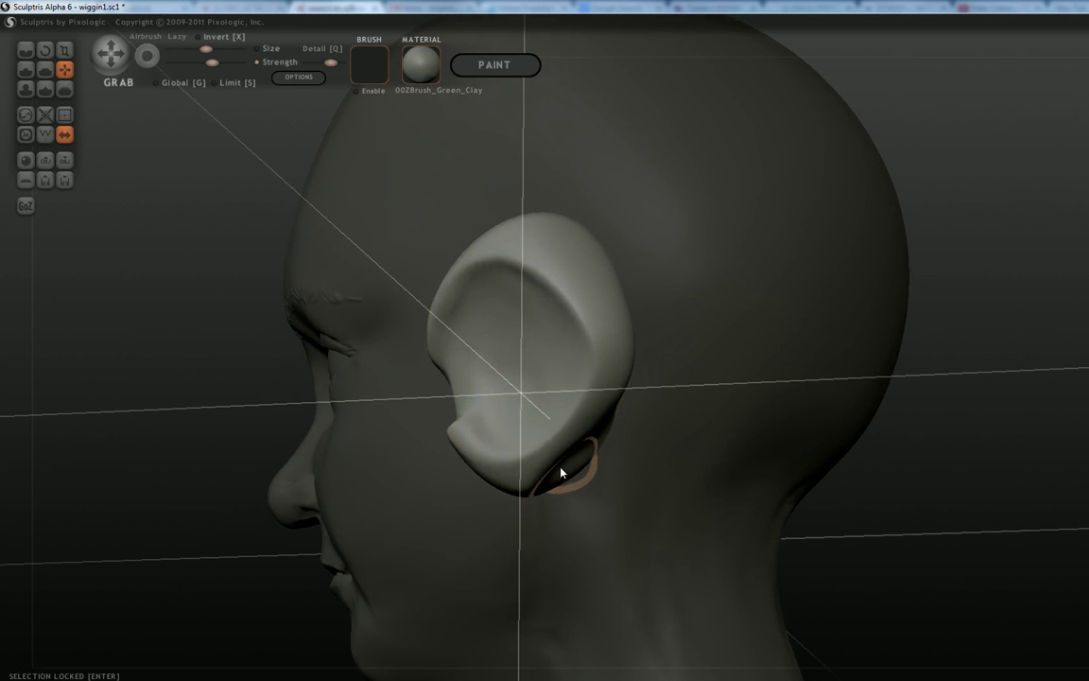
Grab the ear's upper rim from a rear angle and pull it up and back to round the helix.
mouse_move(889, 515)
left_mouse_down()
mouse_move(765, 526)
mouse_move(776, 524)
left_mouse_up()
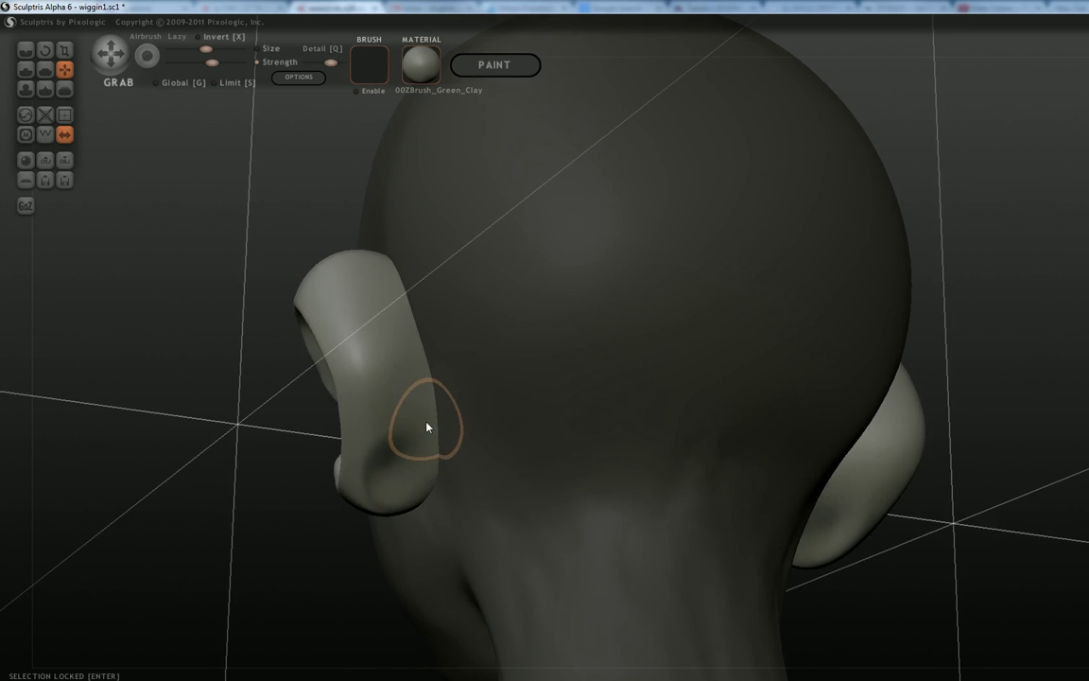
left_click_drag(226, 422, 315, 434)
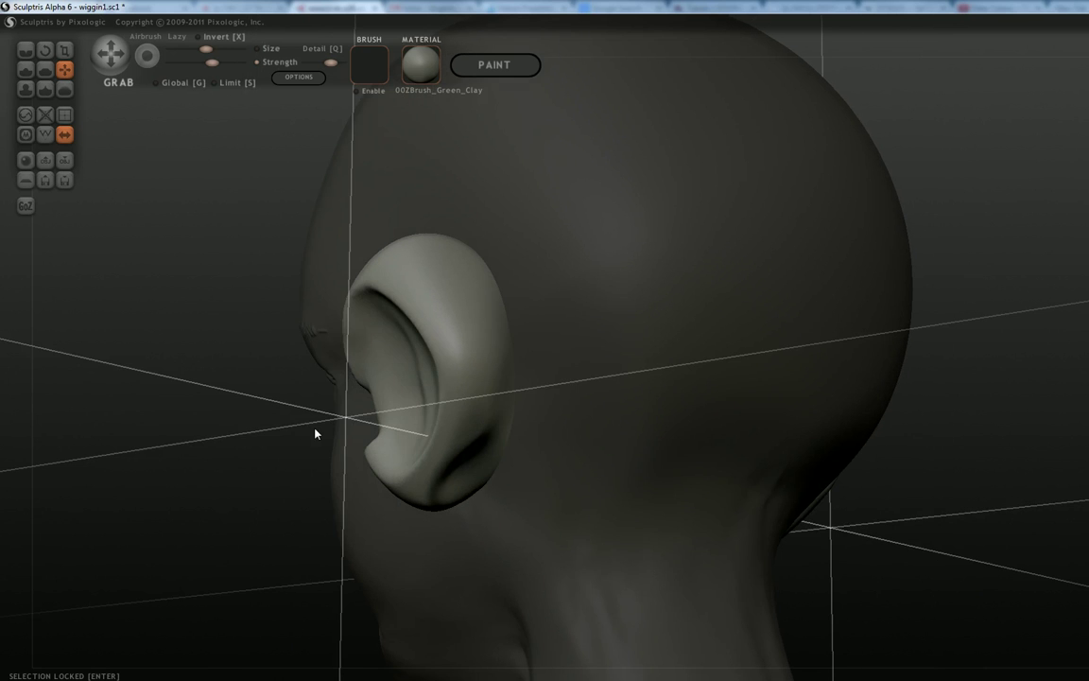
scroll(412, 294, "up", 3, "shift")
left_click_drag(414, 310, 437, 279)
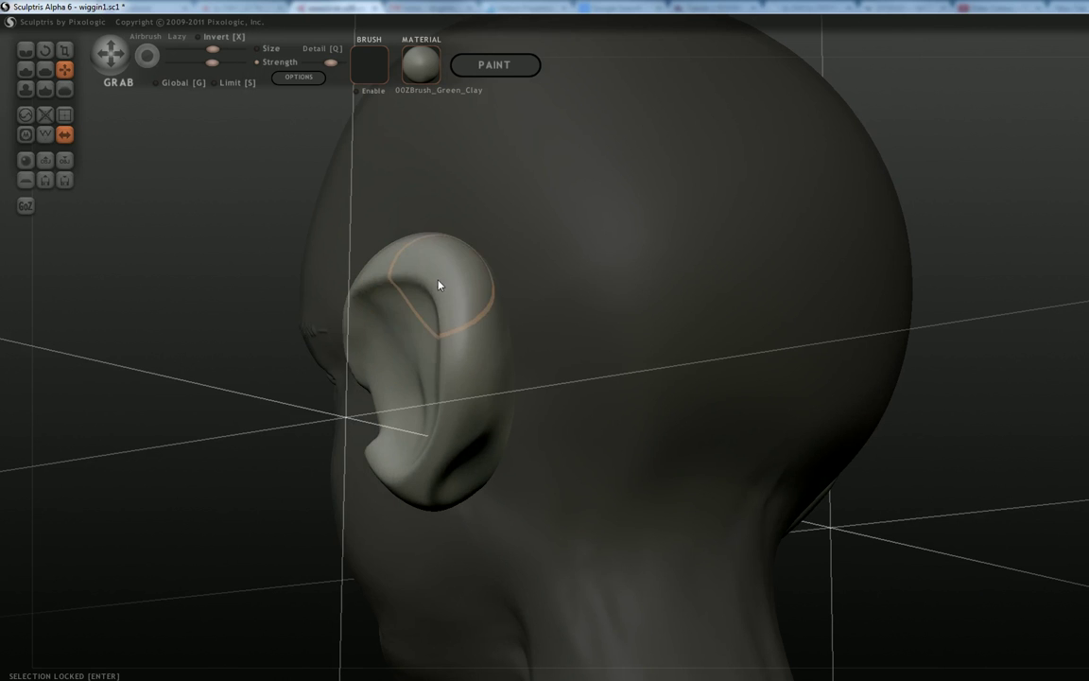
mouse_move(206, 386)
left_mouse_down()
mouse_move(161, 468)
mouse_move(205, 499)
left_mouse_up()
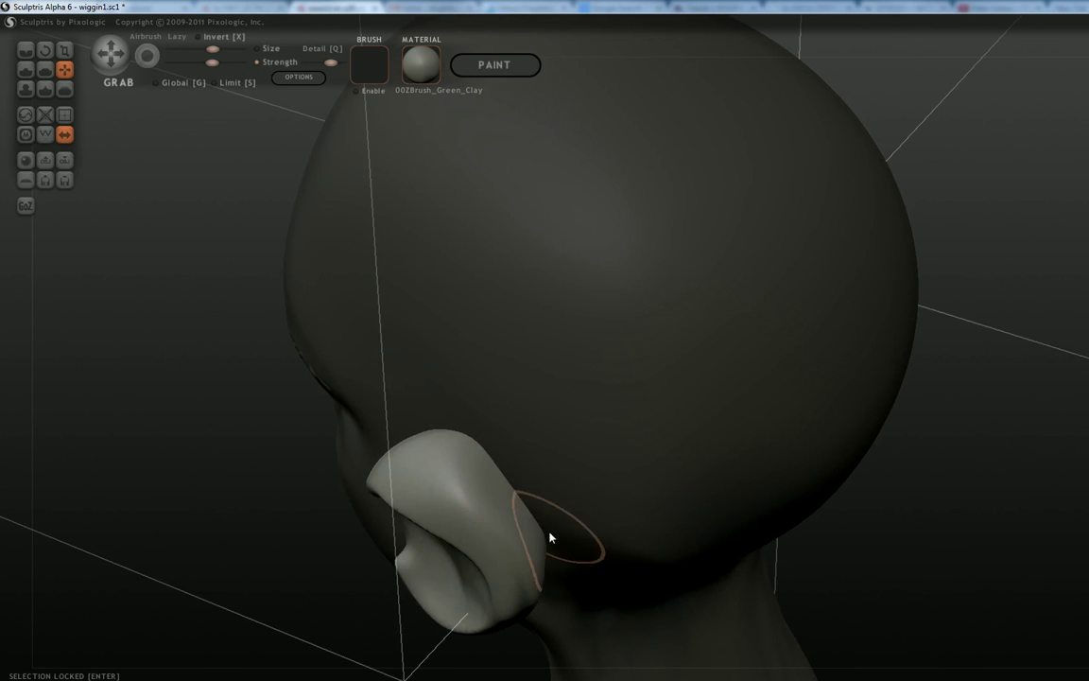
Cut a groove behind the ear with Crease to separate the outer rim from its base, and smooth the base near the lobe.
left_click(27, 51)
left_click_drag(209, 357, 485, 419)
scroll(384, 379, "up", 4)
left_click_drag(365, 361, 423, 531)
left_click_drag(268, 520, 268, 350)
mouse_move(421, 389)
left_mouse_down()
mouse_move(424, 425)
mouse_move(395, 462)
left_mouse_up()
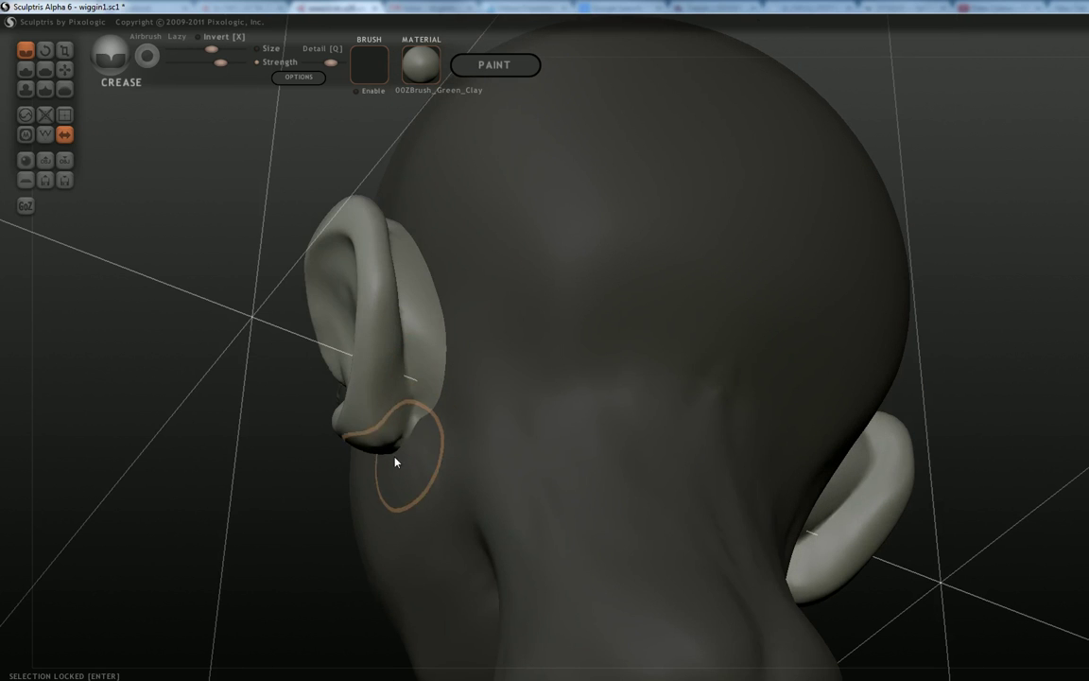
mouse_move(430, 391)
left_mouse_down("shift")
mouse_move(448, 307)
mouse_move(433, 374)
left_mouse_up("shift")
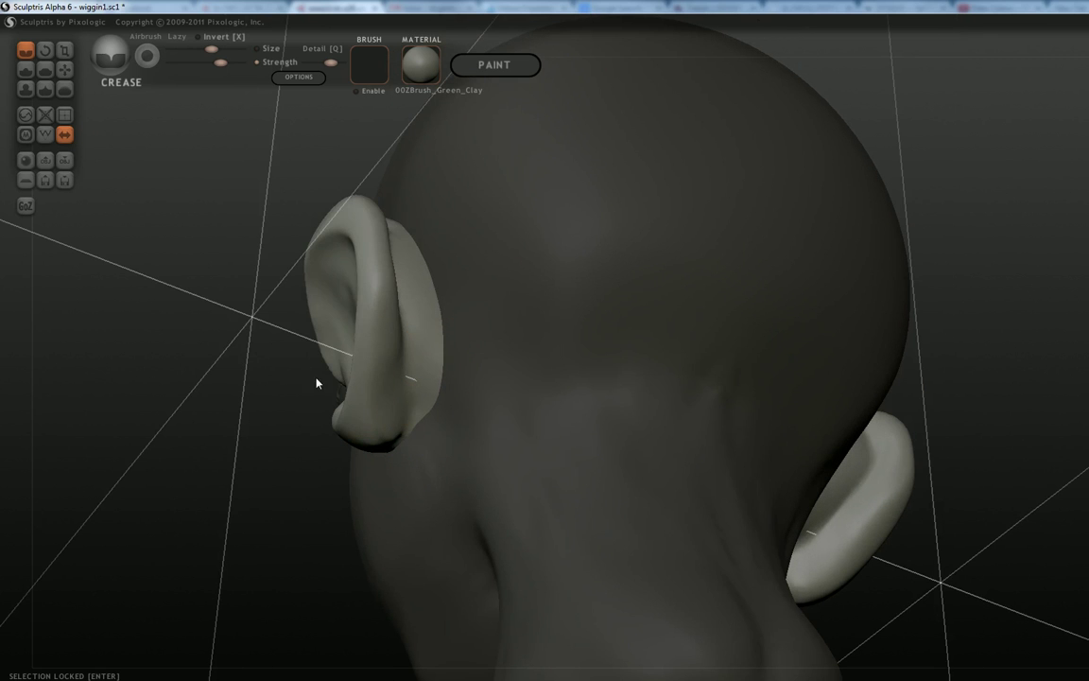
Save the sculpture over the existing file wiggin1.sc1.
mouse_move(121, 300)
left_mouse_down()
mouse_move(159, 317)
mouse_move(302, 434)
mouse_move(492, 442)
mouse_move(501, 566)
mouse_move(698, 506)
left_mouse_up()
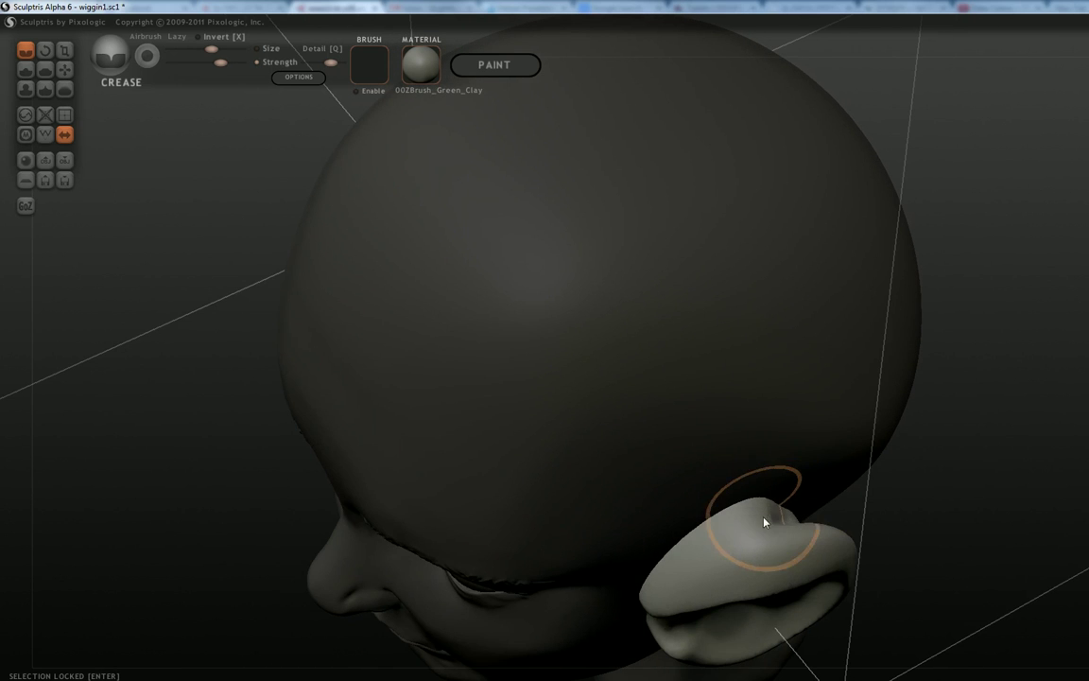
mouse_move(916, 530)
left_mouse_down()
mouse_move(588, 455)
mouse_move(454, 387)
left_mouse_up()
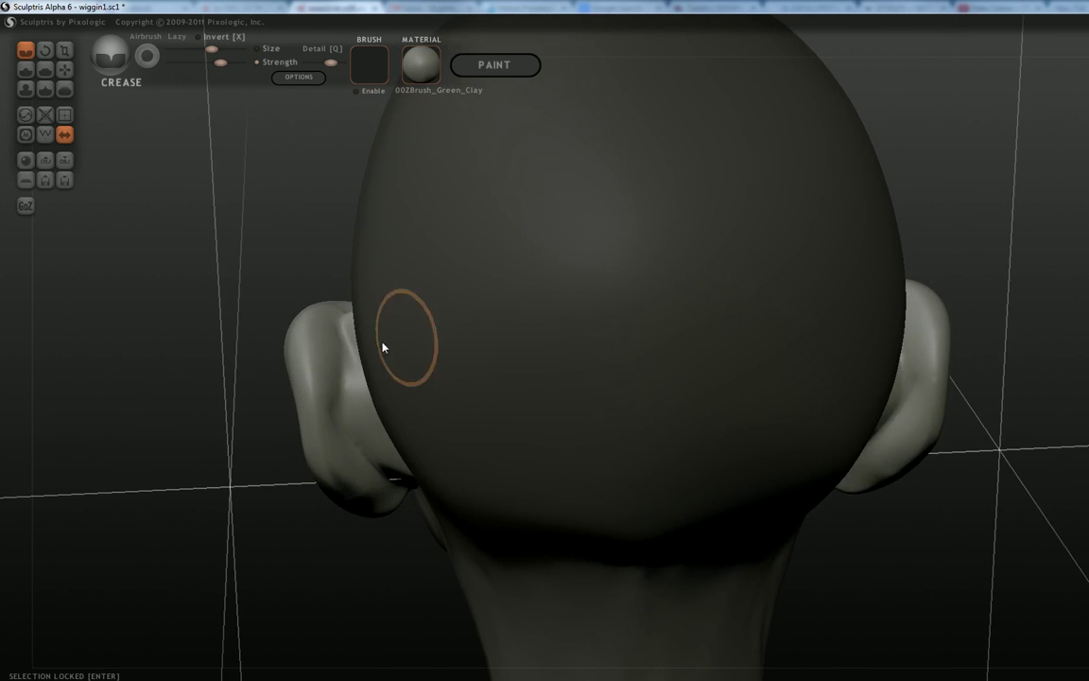
left_click(65, 179)
key("Return")
key("Return")
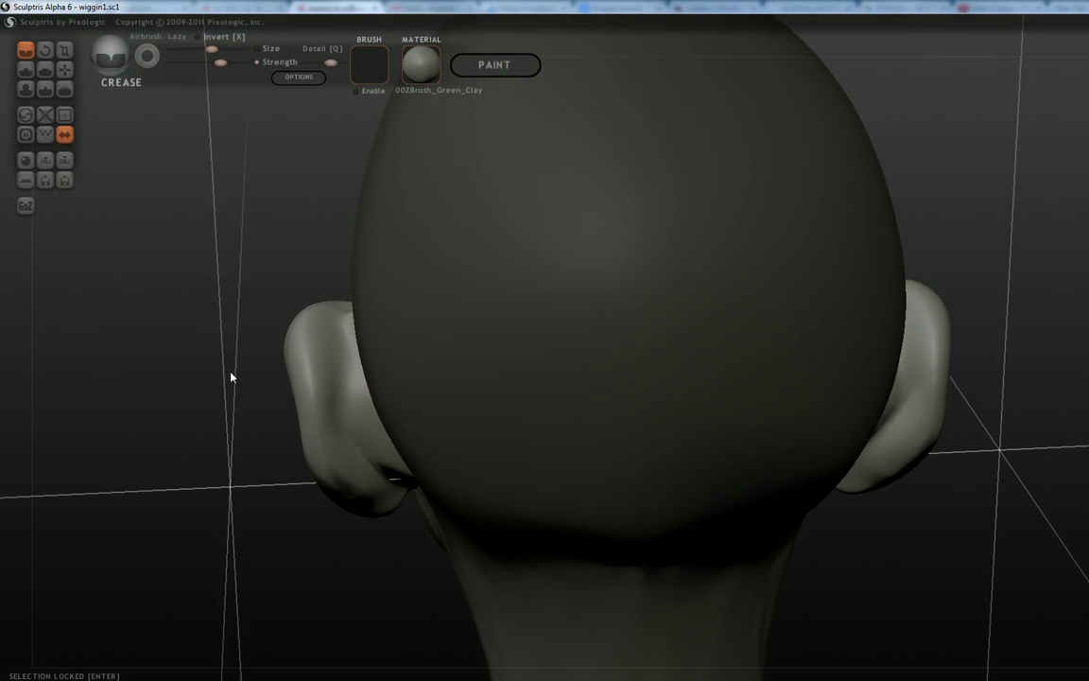
Push the lower part of the ears in toward the head from behind with Grab.
left_click_drag(231, 377, 223, 282)
left_click(65, 69)
left_click_drag(324, 458, 348, 460)
mouse_move(344, 511)
left_mouse_down()
mouse_move(381, 510)
mouse_move(365, 522)
left_mouse_up()
mouse_move(229, 426)
left_mouse_down()
mouse_move(704, 475)
mouse_move(783, 456)
mouse_move(856, 469)
left_mouse_up()
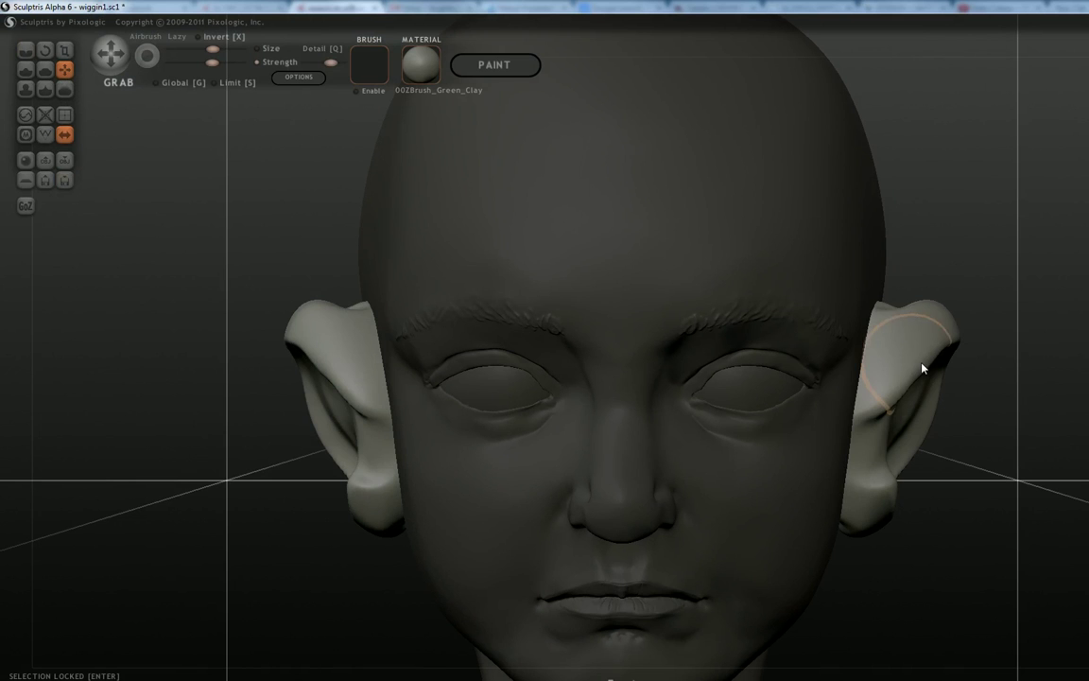
Lift the ears' upper rims and push the lobes closer to the head in front view with Grab.
scroll(922, 363, "up", 3, "shift")
mouse_move(922, 363)
left_mouse_down()
mouse_move(903, 350)
mouse_move(925, 323)
left_mouse_up()
left_click_drag(887, 498, 871, 500)
scroll(908, 454, "down", 3, "shift")
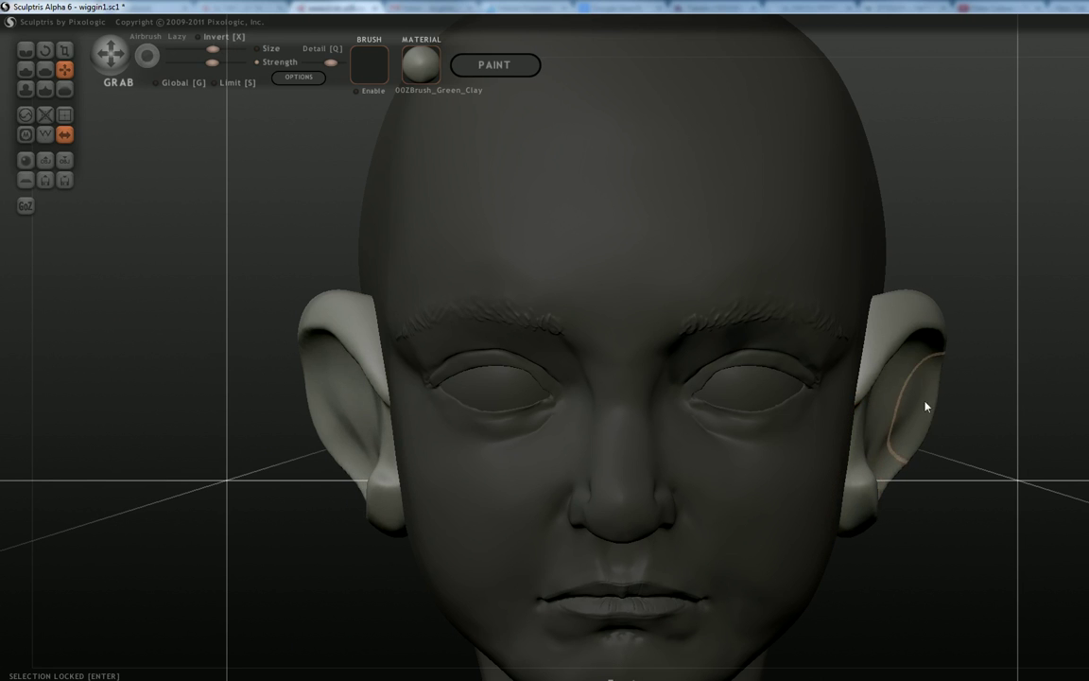
left_click_drag(907, 351, 893, 346)
Refine the earlobe and its front edge with a small Grab brush from a low side angle.
mouse_move(1087, 440)
left_mouse_down()
mouse_move(972, 485)
mouse_move(979, 497)
mouse_move(994, 443)
mouse_move(899, 422)
left_mouse_up()
scroll(638, 388, "down", 2, "shift")
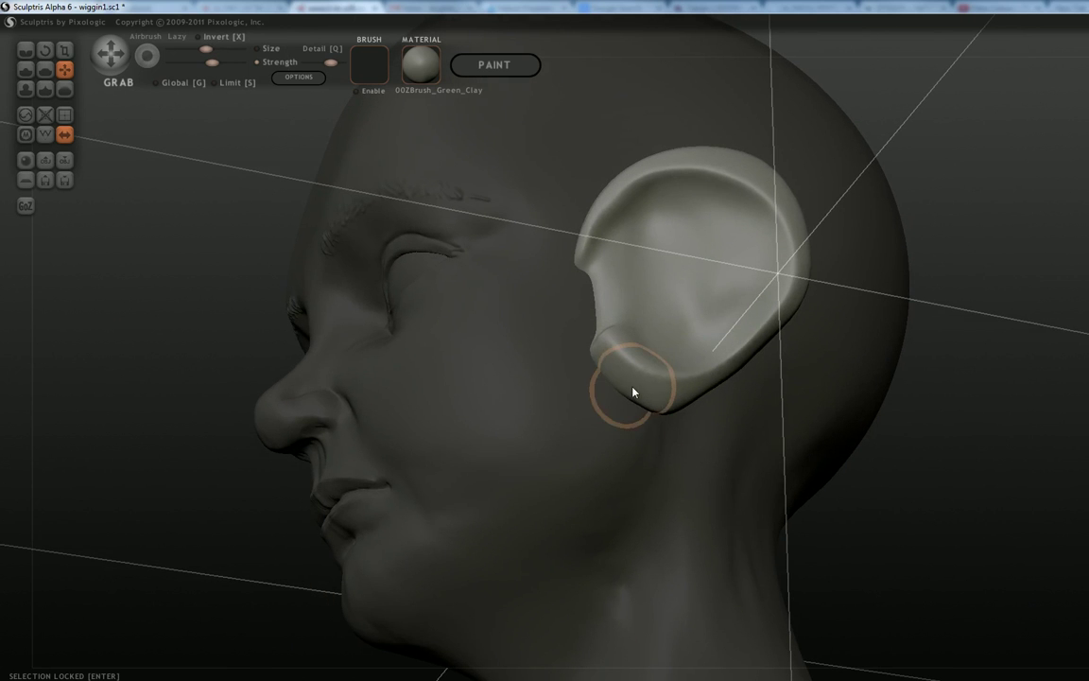
left_click_drag(635, 392, 627, 403)
left_click_drag(608, 359, 615, 359)
left_click_drag(1039, 447, 1043, 463, "shift")
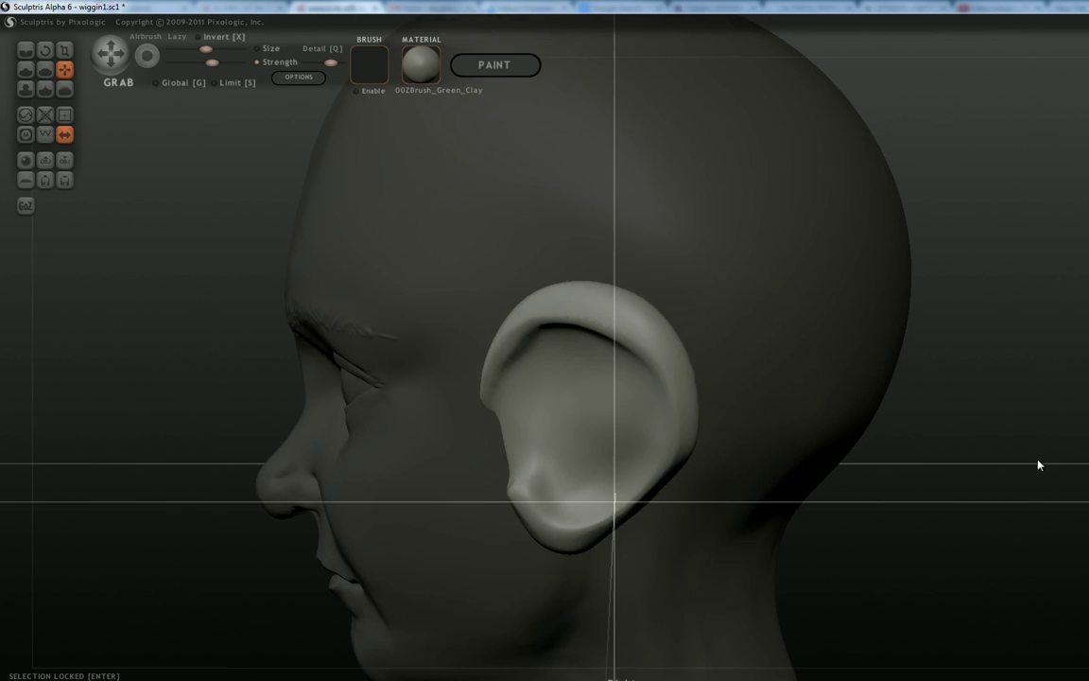
Shift both ears slightly back and up on the head with global Grab, and turn Global off.
left_click_drag(570, 395, 598, 394)
left_click_drag(185, 433, 539, 435)
left_click_drag(892, 399, 894, 395)
left_click(185, 82)
Nudge the earlobes and upper ear rims slightly upward in front view with local Grab.
scroll(868, 507, "up", 3, "shift")
left_click_drag(870, 512, 870, 503)
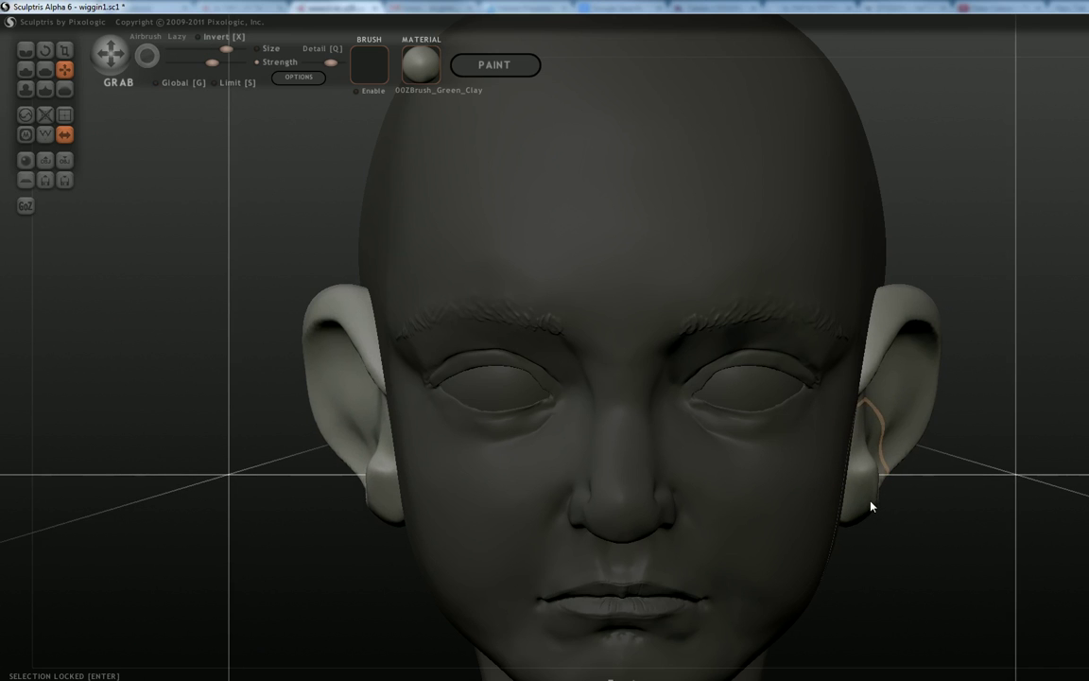
scroll(889, 374, "down", 3, "shift")
scroll(889, 379, "down", 2, "shift")
left_click_drag(895, 355, 895, 348)
Adjust the back of the lower ear toward the head with Grab from behind.
mouse_move(1008, 357)
left_mouse_down()
mouse_move(684, 404)
mouse_move(494, 357)
mouse_move(379, 299)
mouse_move(244, 422)
left_mouse_up()
scroll(378, 434, "down", 2, "shift")
scroll(380, 440, "up", 4, "shift")
left_click_drag(384, 448, 376, 455)
mouse_move(271, 397)
left_mouse_down()
mouse_move(251, 391)
mouse_move(217, 284)
left_mouse_up()
scroll(438, 464, "down", 2)
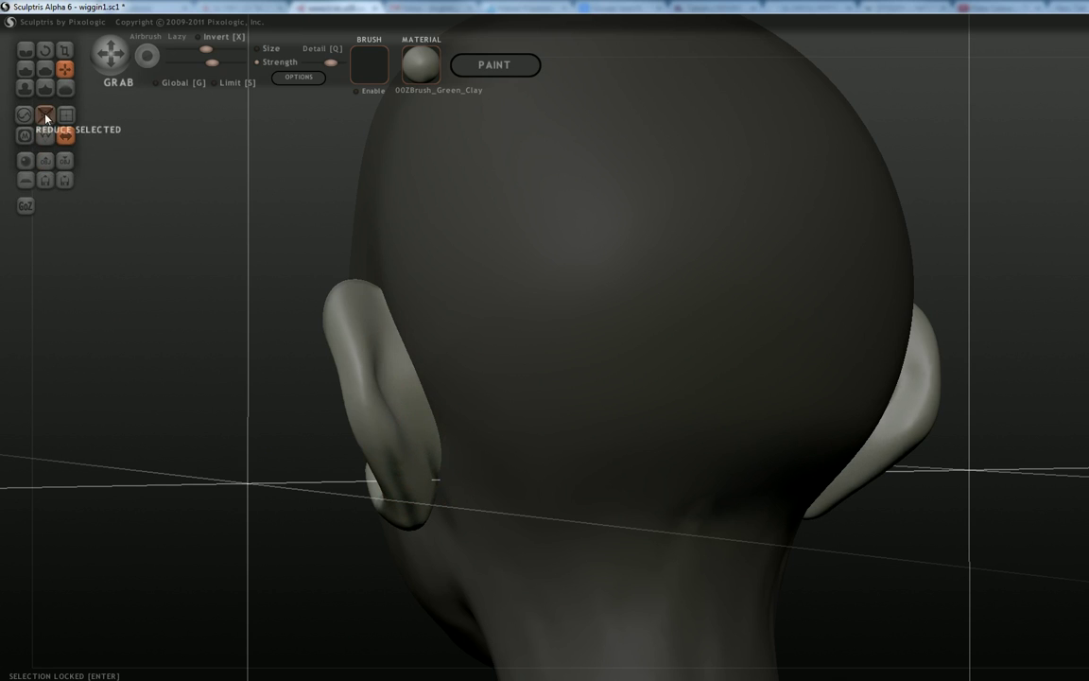
Crease a forked antihelix fold into the upper inner ear with a small brush, undoing the stray stroke.
right_click_drag(361, 380, 636, 333)
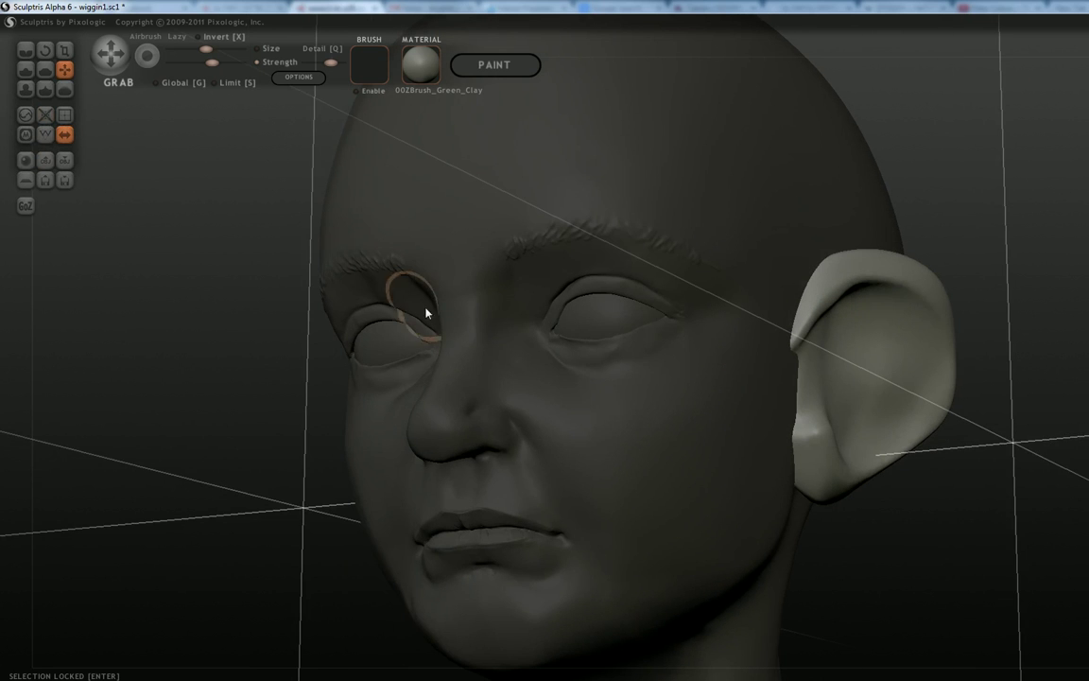
left_click(26, 51)
left_click_drag(242, 296, 159, 305)
scroll(735, 294, "down", 4, "shift")
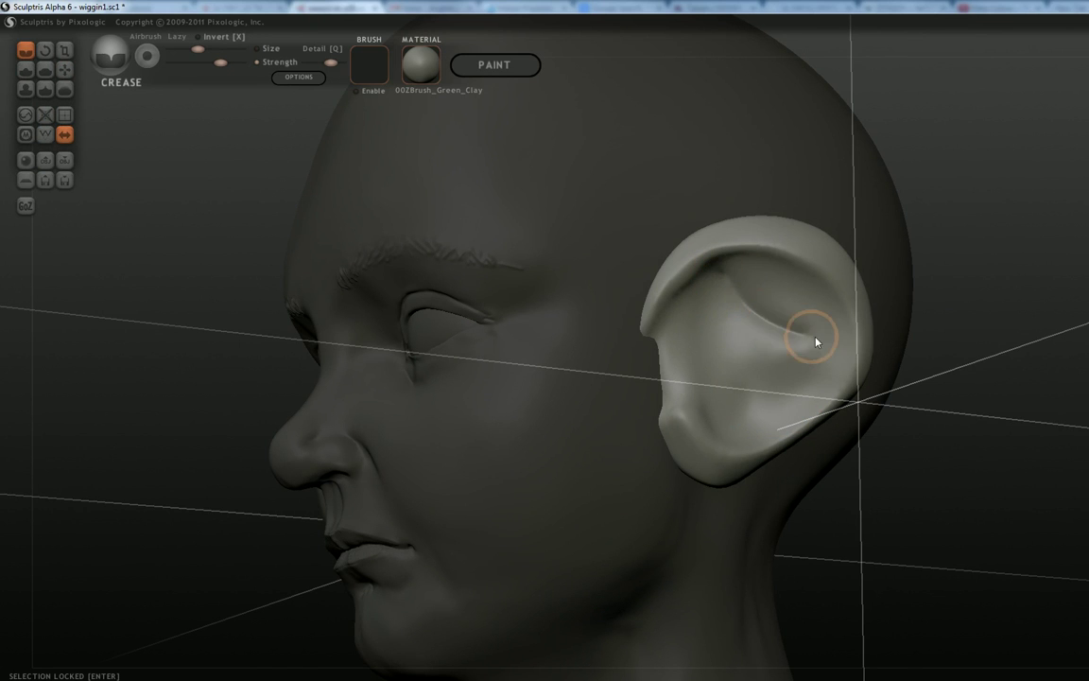
mouse_move(706, 313)
left_mouse_down()
mouse_move(781, 378)
mouse_move(693, 308)
left_mouse_up()
key("ctrl+z")
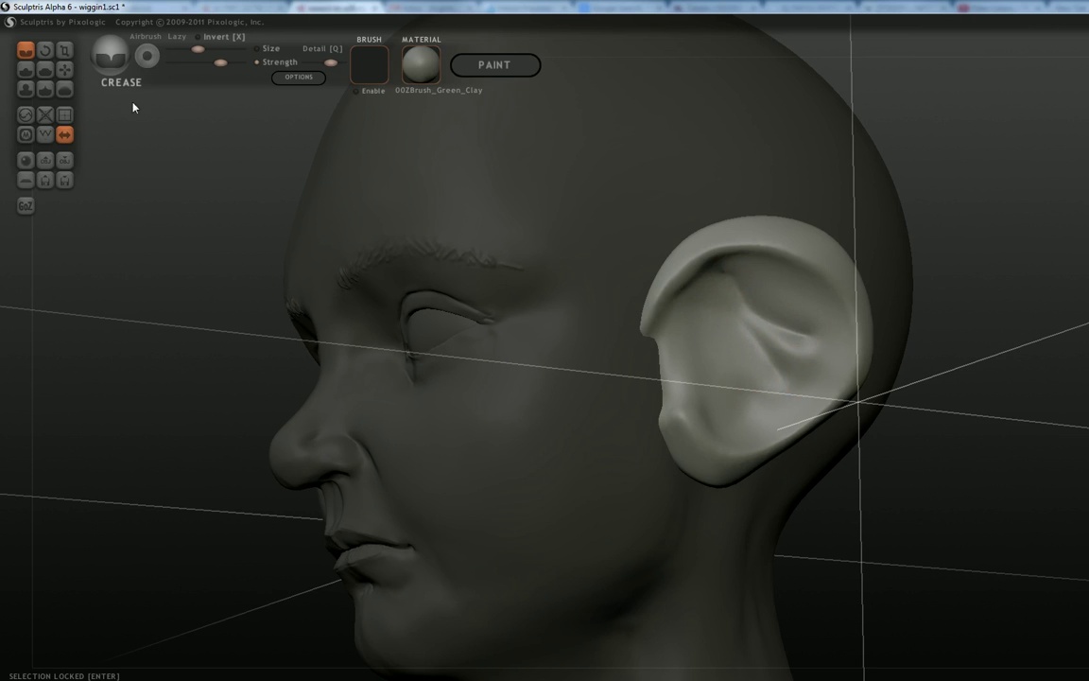
Hollow out the area between the ear's upper fold and outer rim with the Draw brush.
left_click(28, 71)
left_click_drag(764, 303, 797, 308)
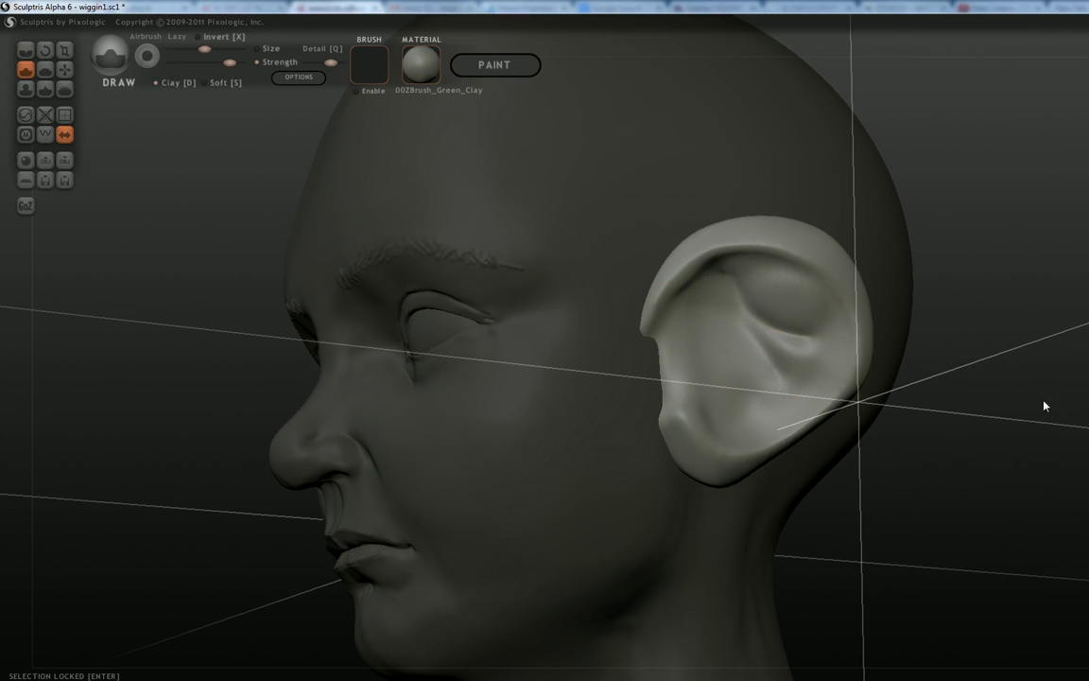
mouse_move(1026, 399)
left_mouse_down()
mouse_move(985, 421)
mouse_move(1052, 409)
left_mouse_up()
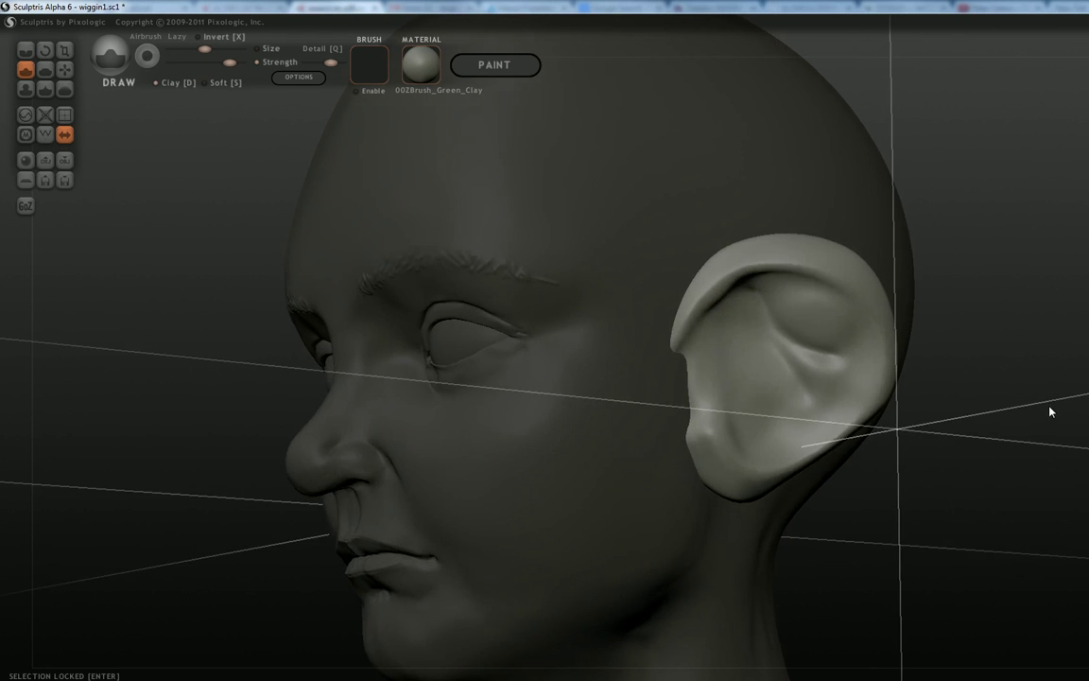
mouse_move(780, 307)
left_mouse_down()
mouse_move(842, 331)
mouse_move(805, 316)
mouse_move(832, 324)
left_mouse_up()
Carve under the ear's upper rim and shape the antihelix folds with a progressively smaller Draw brush.
left_click_drag(1035, 416, 1070, 318)
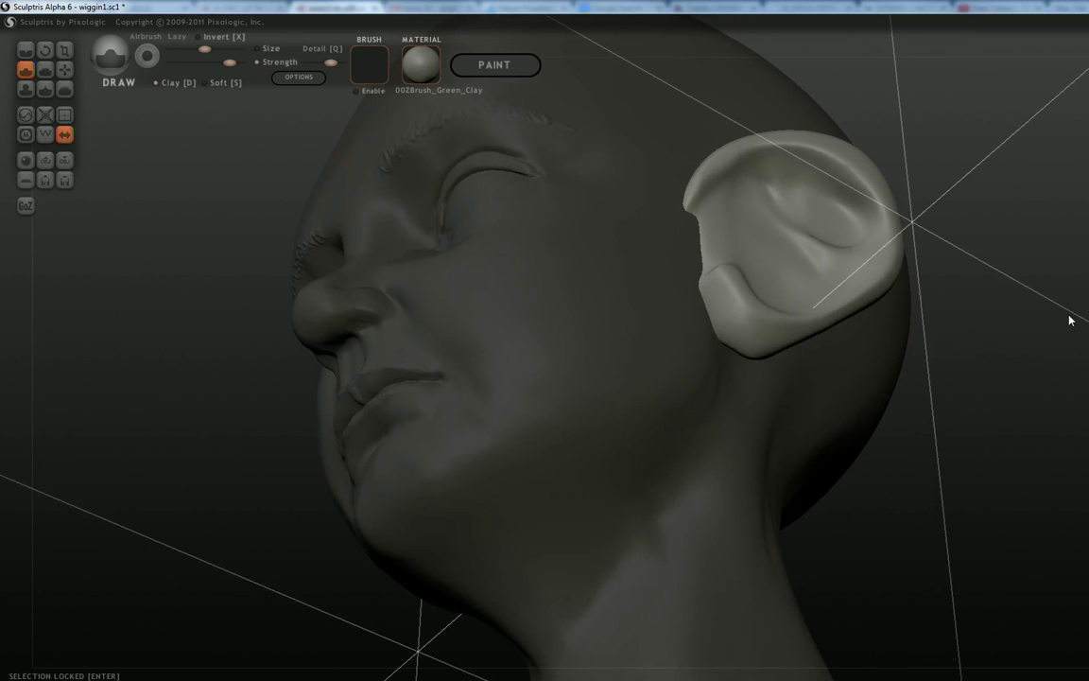
key("bracketleft")
mouse_move(844, 189)
left_mouse_down()
mouse_move(756, 181)
mouse_move(794, 180)
left_mouse_up()
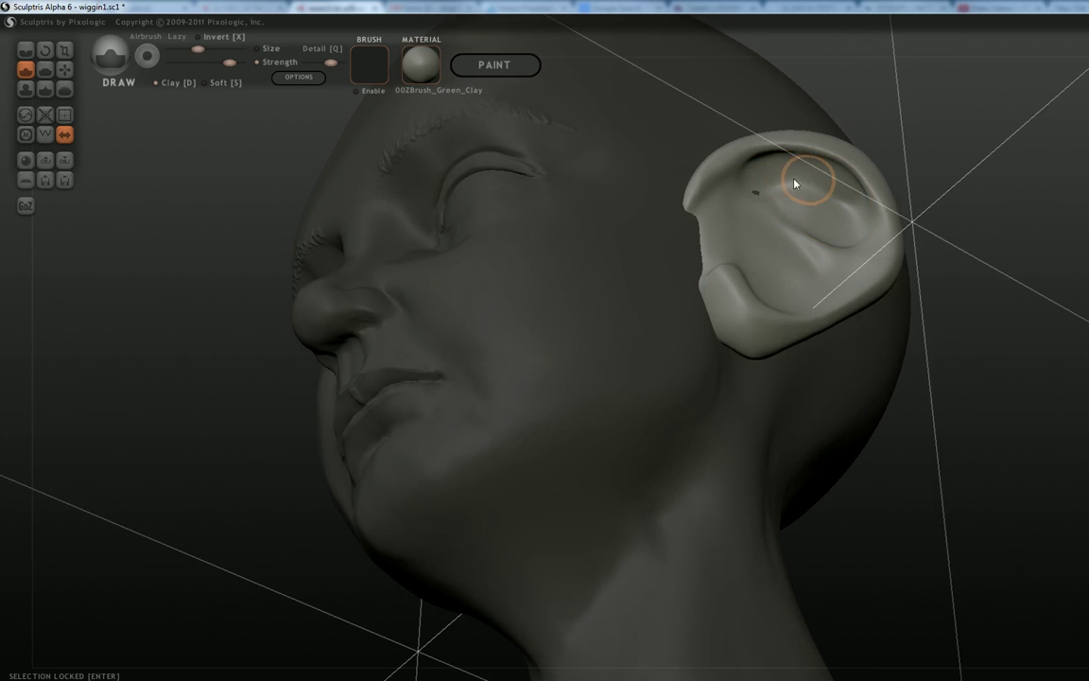
left_click_drag(1039, 247, 1020, 337)
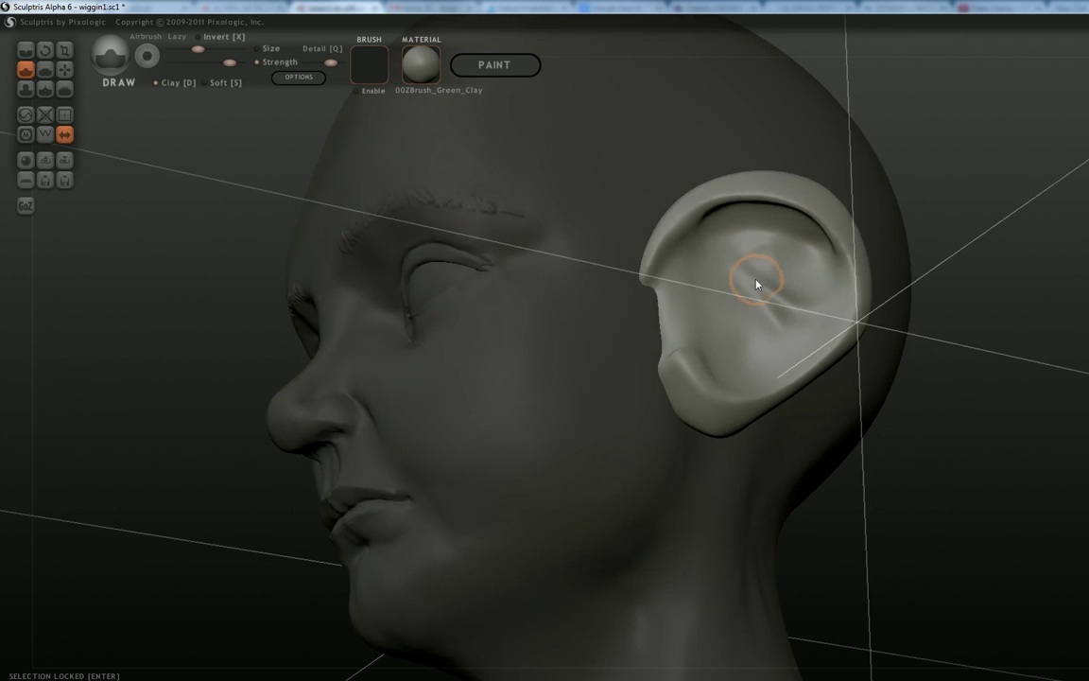
key("bracketleft")
mouse_move(715, 224)
left_mouse_down()
mouse_move(761, 304)
mouse_move(706, 218)
mouse_move(729, 272)
mouse_move(809, 317)
left_mouse_up()
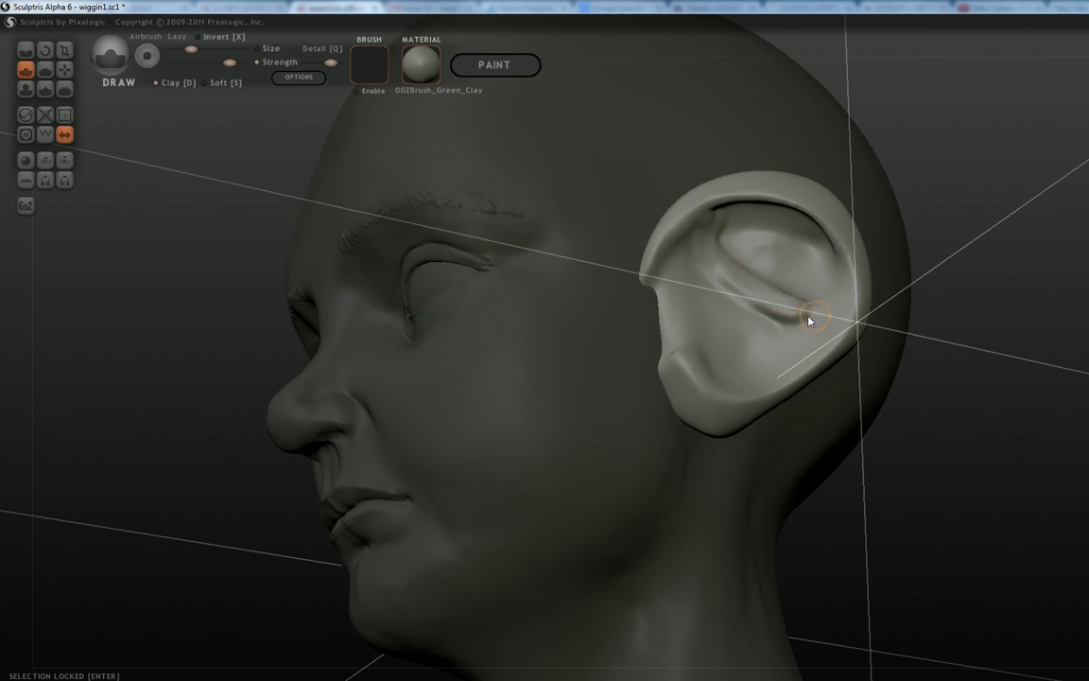
Hollow a groove in the lower inner ear and build up the tragus and the front inner fold with Draw.
mouse_move(710, 334)
left_mouse_down()
mouse_move(717, 367)
mouse_move(693, 334)
mouse_move(728, 342)
left_mouse_up()
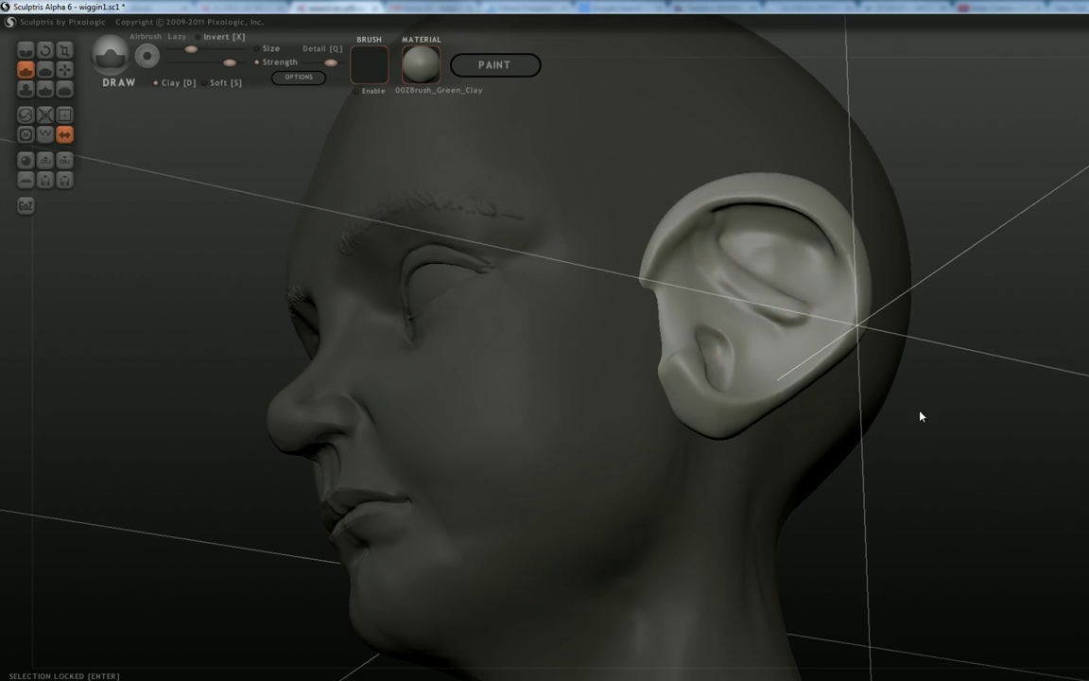
left_click_drag(927, 404, 856, 446)
mouse_move(629, 405)
left_mouse_down()
mouse_move(644, 454)
mouse_move(612, 409)
left_mouse_up()
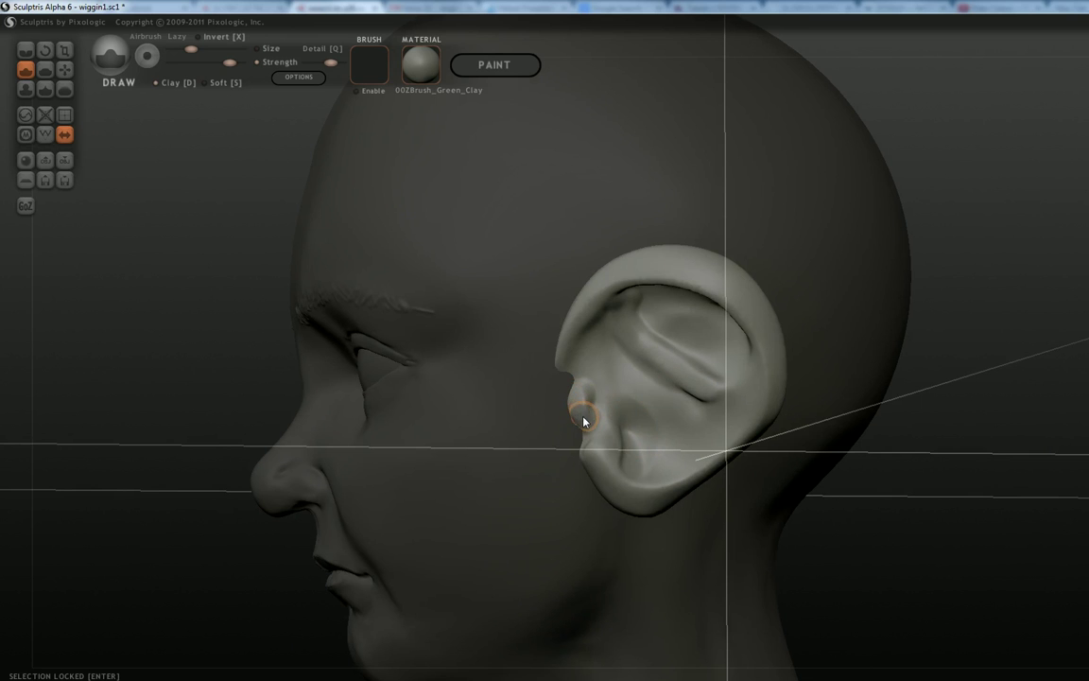
left_click_drag(586, 393, 602, 419)
left_click_drag(585, 366, 606, 375)
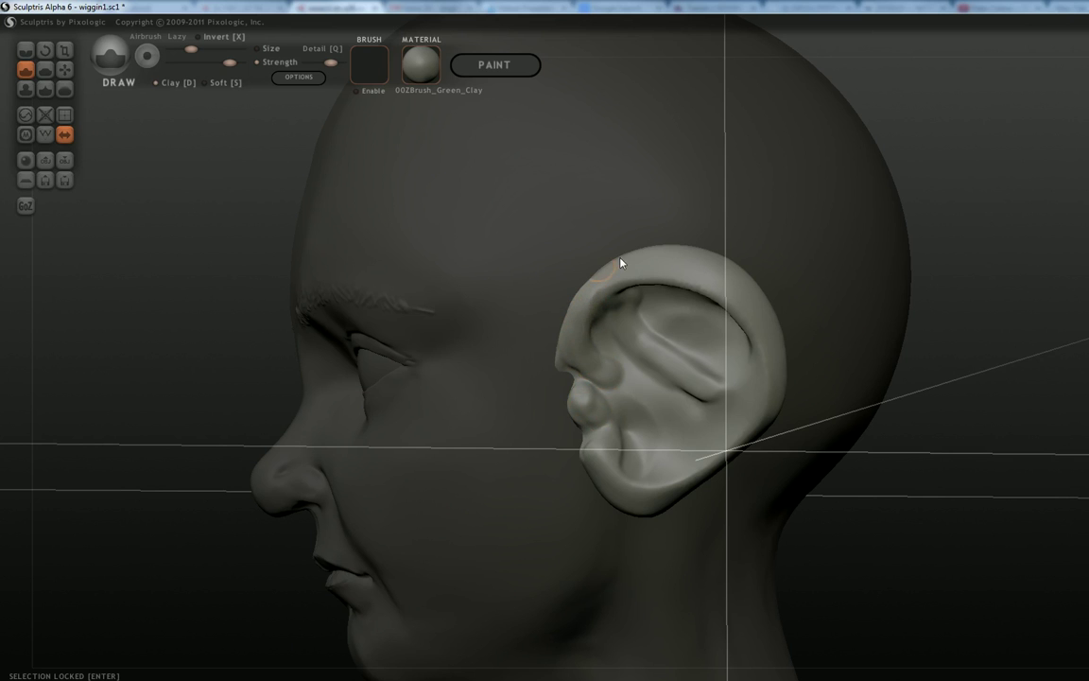
Smooth the ear's lower back rim, earlobe and inner folds.
mouse_move(1003, 541)
left_mouse_down()
mouse_move(1005, 531)
mouse_move(689, 335)
mouse_move(699, 258)
mouse_move(659, 313)
mouse_move(594, 364)
mouse_move(602, 377)
mouse_move(566, 361)
left_mouse_up()
scroll(576, 367, "up", 2, "shift")
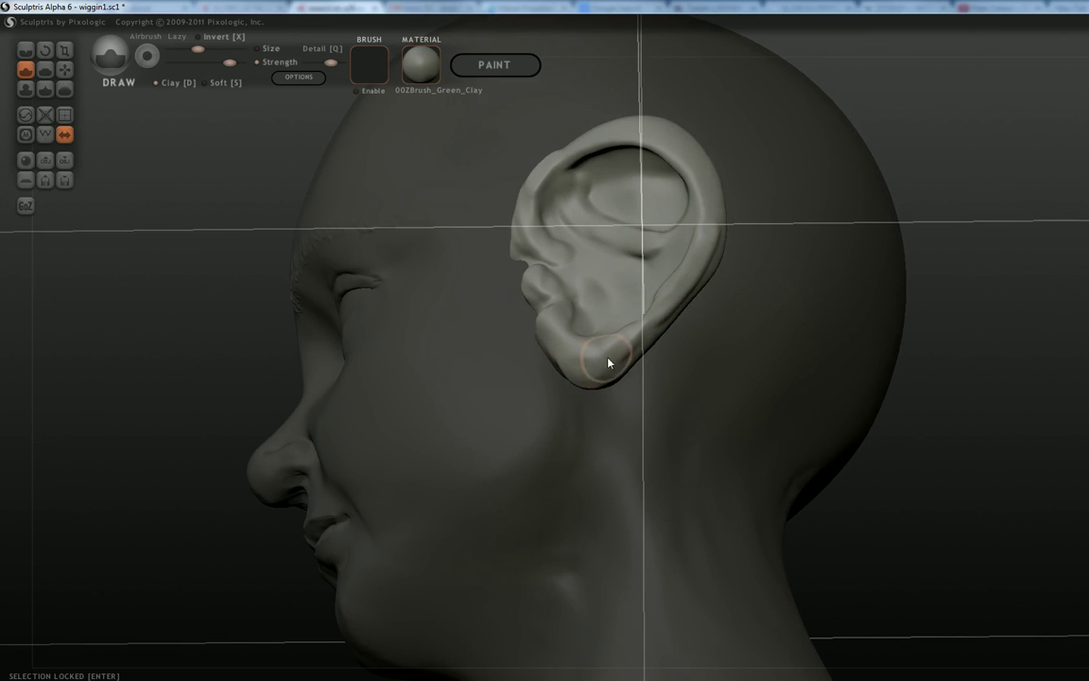
left_click_drag(627, 340, 698, 234, "shift")
left_click_drag(596, 318, 572, 248, "shift")
scroll(555, 212, "down", 2, "shift")
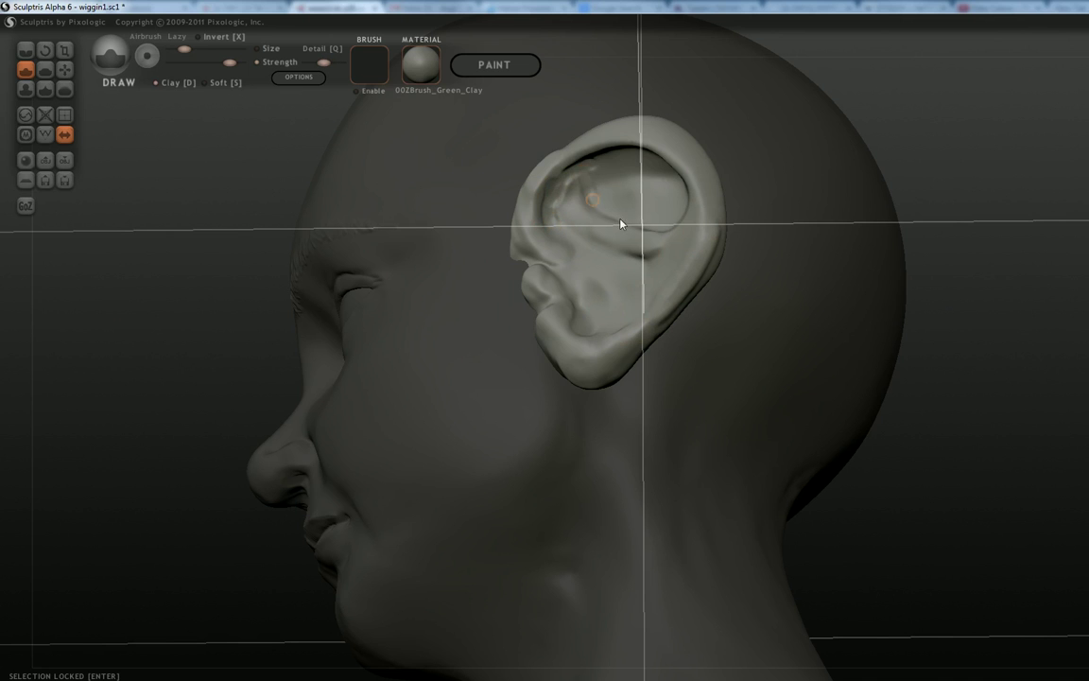
Scale both ears down slightly in side view with the global Scale tool.
left_click_drag(972, 448, 1083, 485)
left_click_drag(1004, 487, 930, 481, "shift")
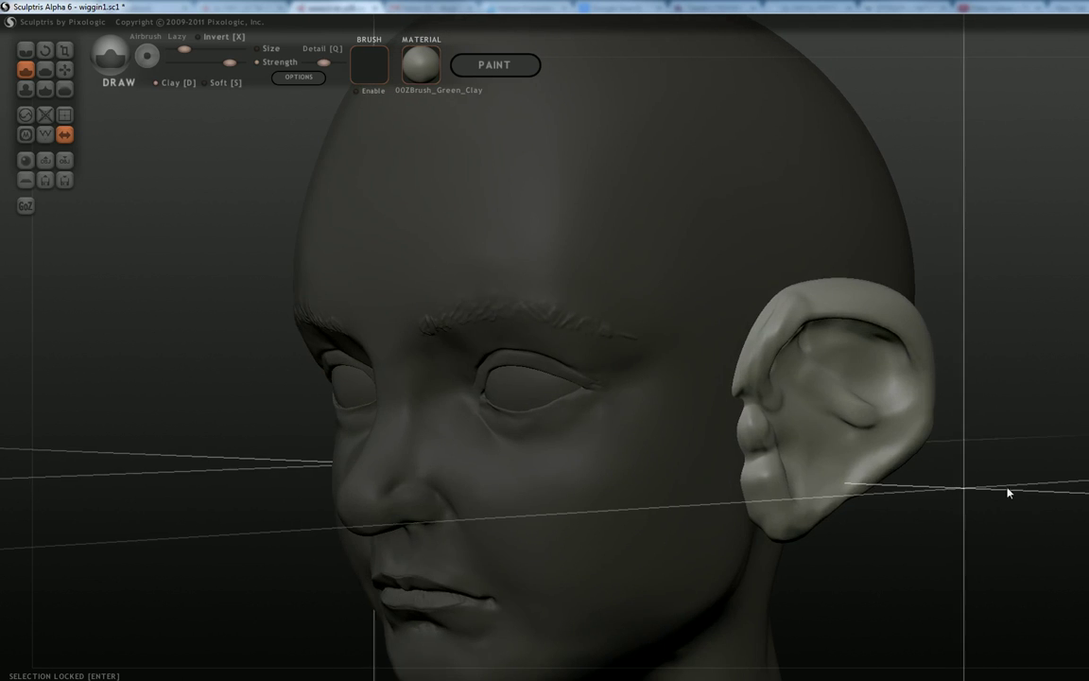
left_click_drag(1008, 489, 931, 480, "shift")
left_click(64, 49)
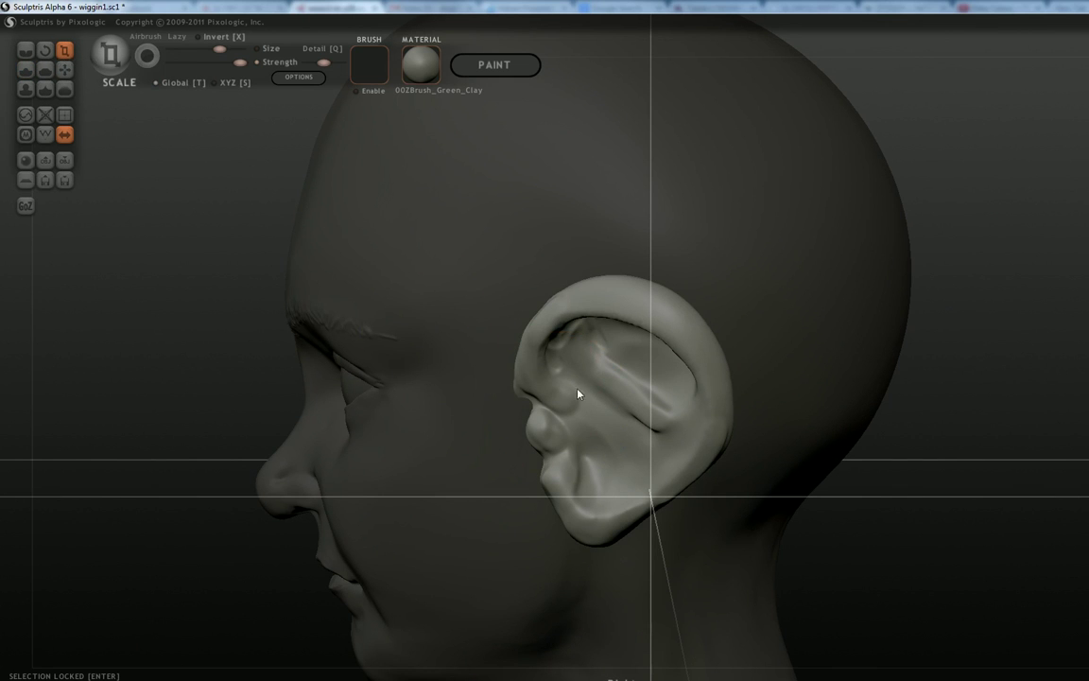
left_click_drag(564, 404, 593, 394)
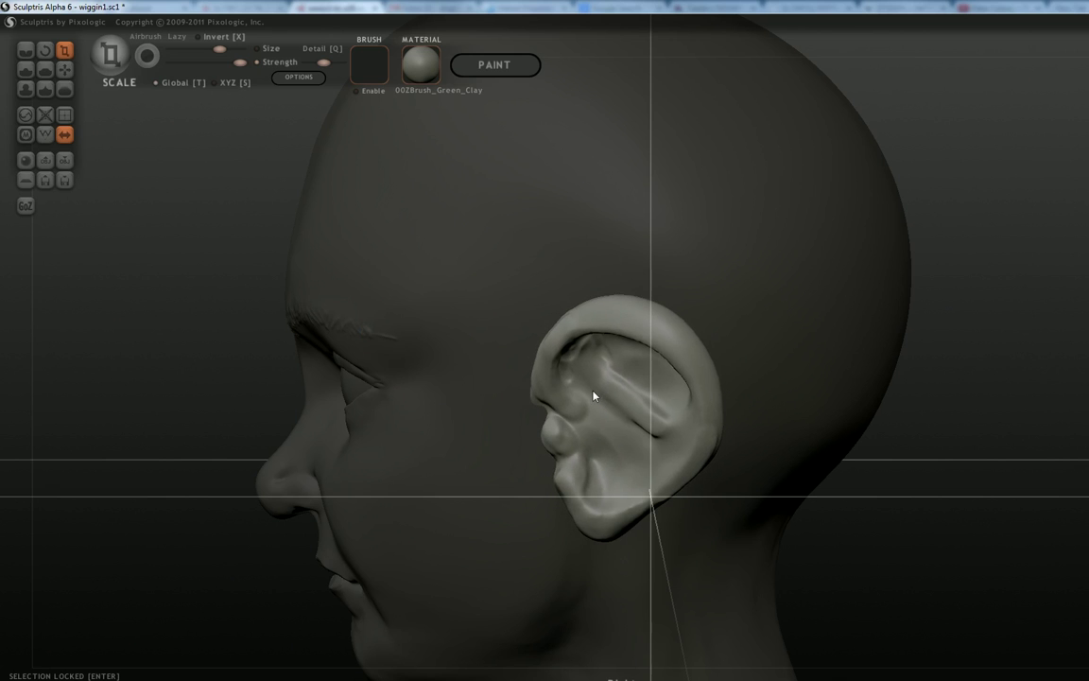
Narrow the ear from its back edge and shorten and round the earlobe with Grab in side view.
left_click(64, 69)
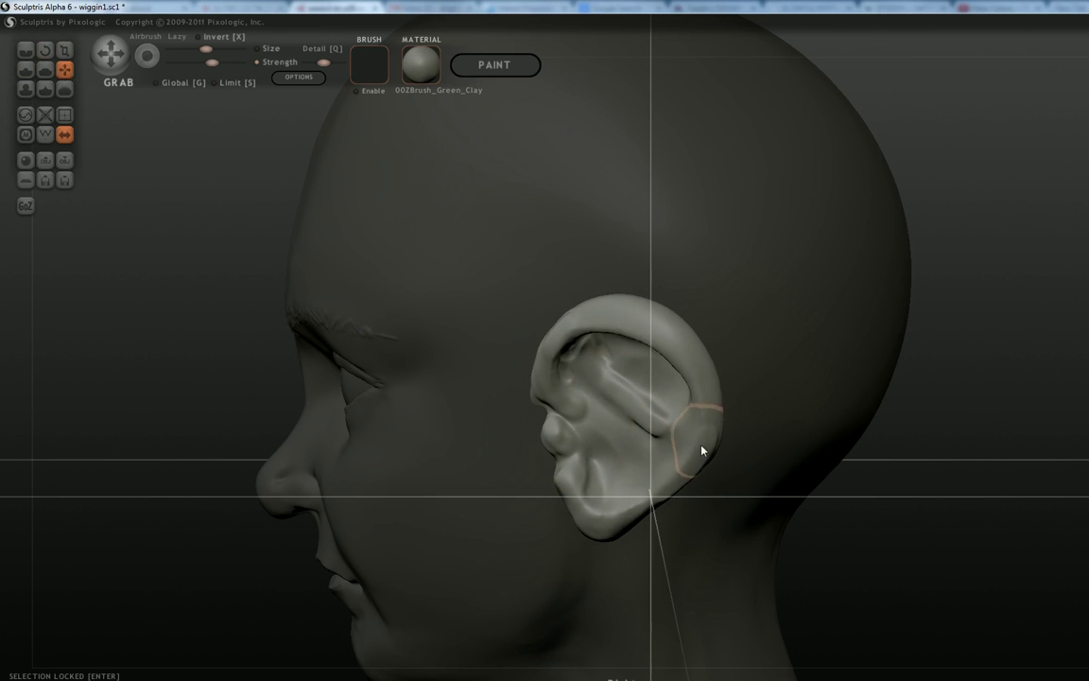
scroll(702, 443, "up", 7)
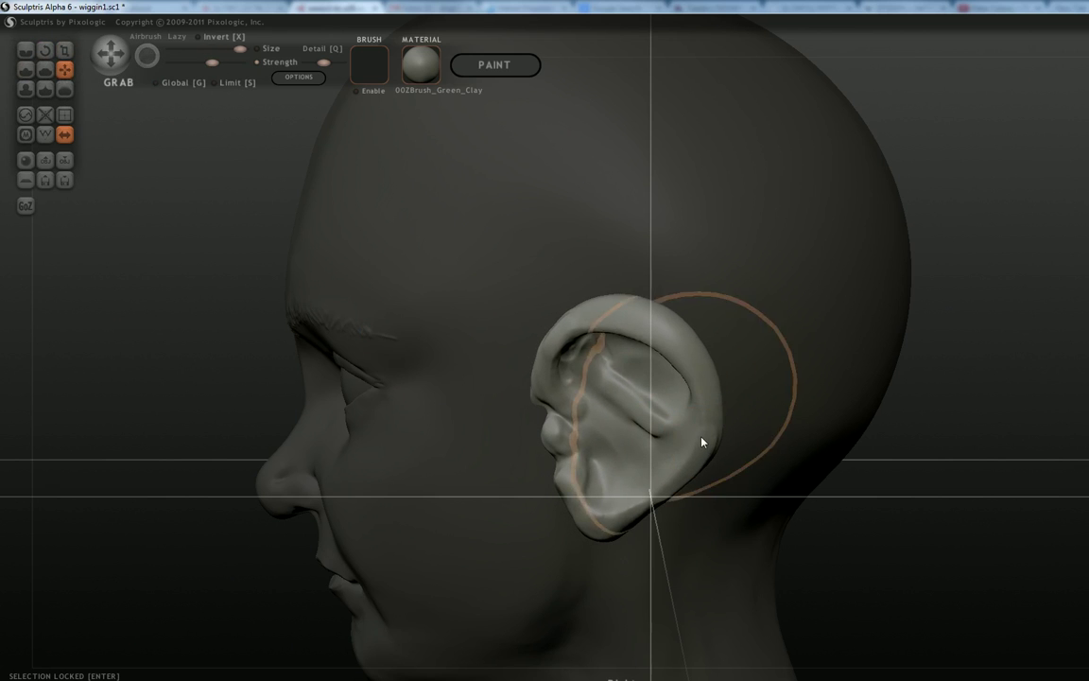
left_click_drag(701, 438, 677, 436)
scroll(610, 527, "down", 7)
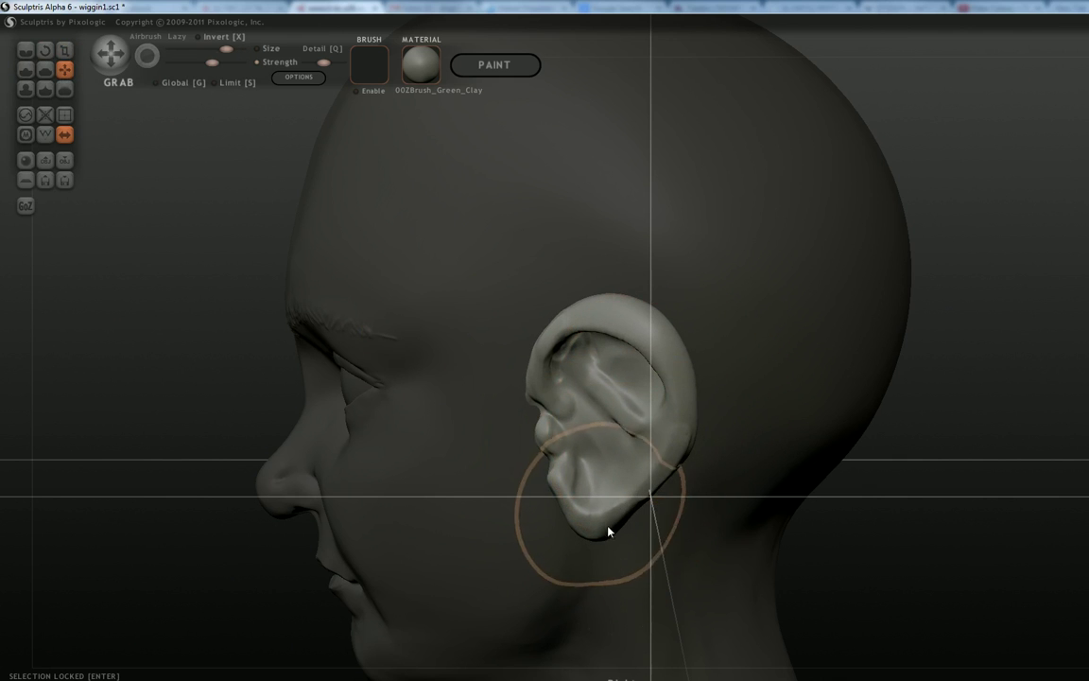
left_click_drag(583, 540, 572, 521)
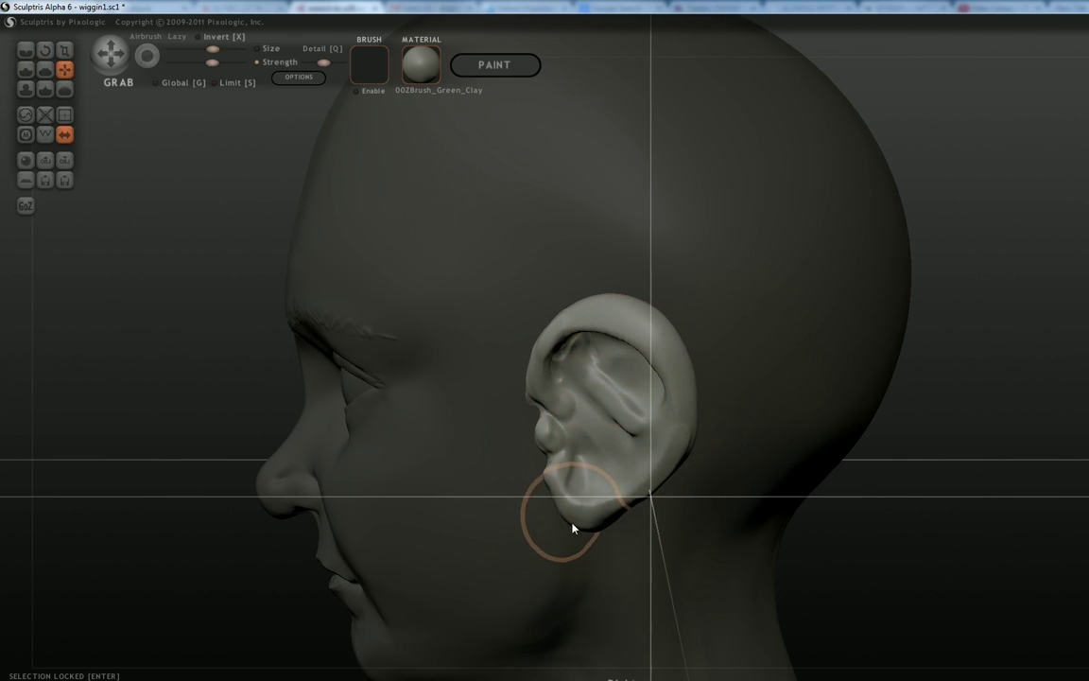
left_click_drag(629, 496, 632, 497)
left_click_drag(682, 461, 676, 452)
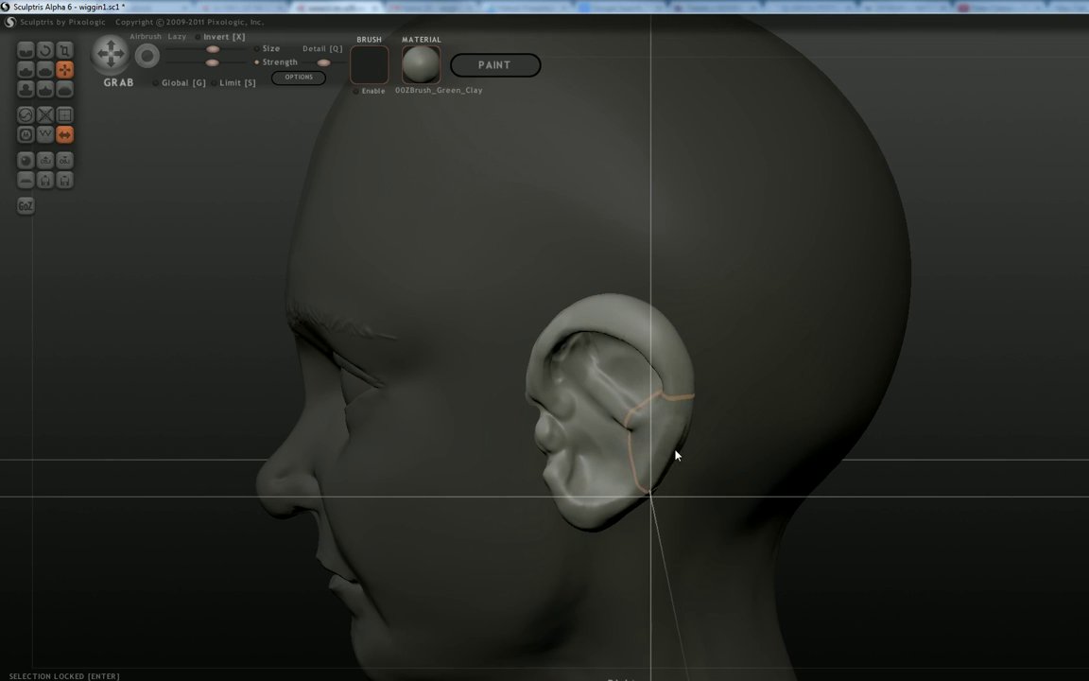
Reshape the ear's upper and upper-back rim into a fuller curve with Grab.
scroll(605, 321, "up", 3)
mouse_move(596, 324)
left_mouse_down()
mouse_move(592, 333)
mouse_move(621, 337)
mouse_move(627, 329)
mouse_move(674, 359)
left_mouse_up()
scroll(650, 379, "down", 3)
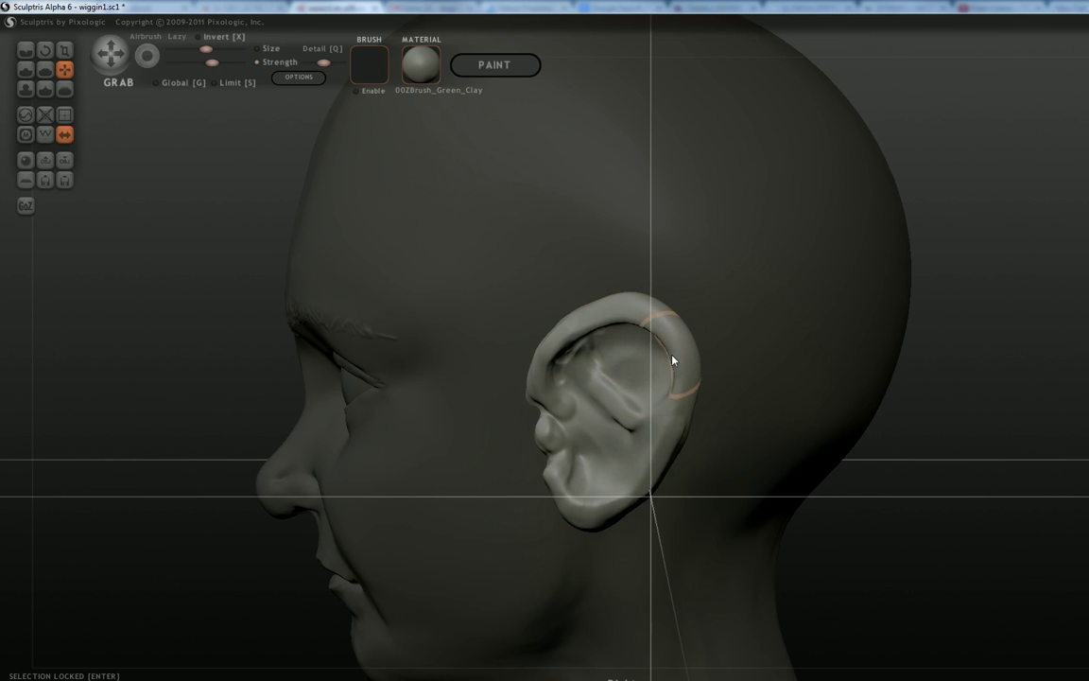
Pull the ears' outer edges in toward the head and refine their outline in front view with Grab.
left_click_drag(893, 539, 1083, 567)
scroll(922, 351, "up", 4, "shift")
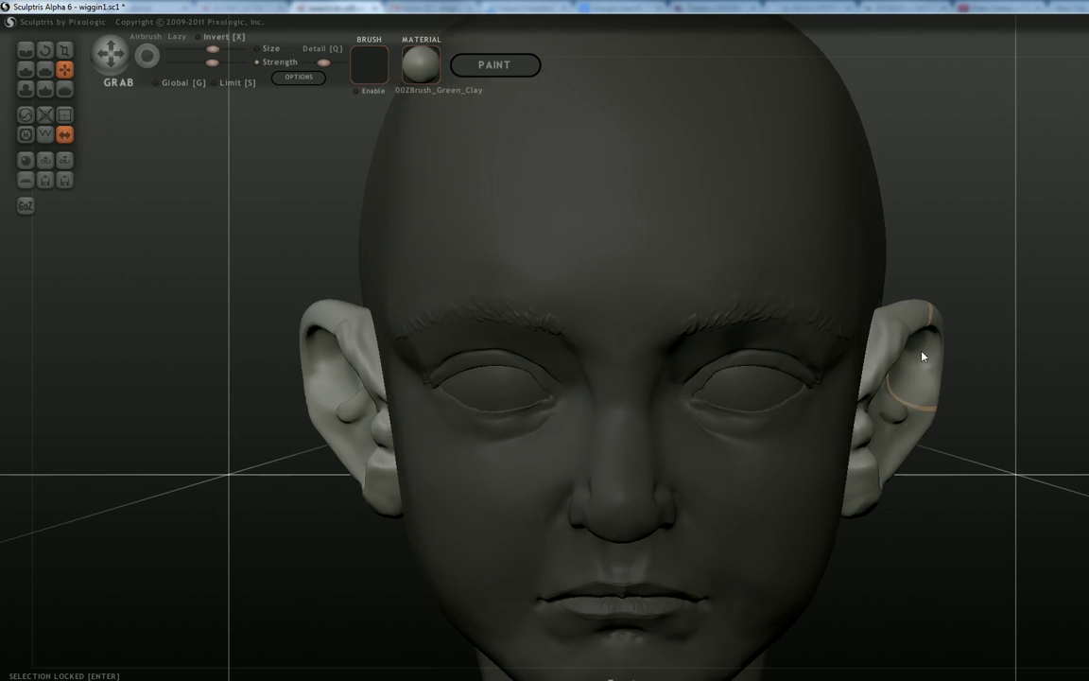
left_click_drag(928, 366, 915, 367)
scroll(927, 435, "down", 3, "shift")
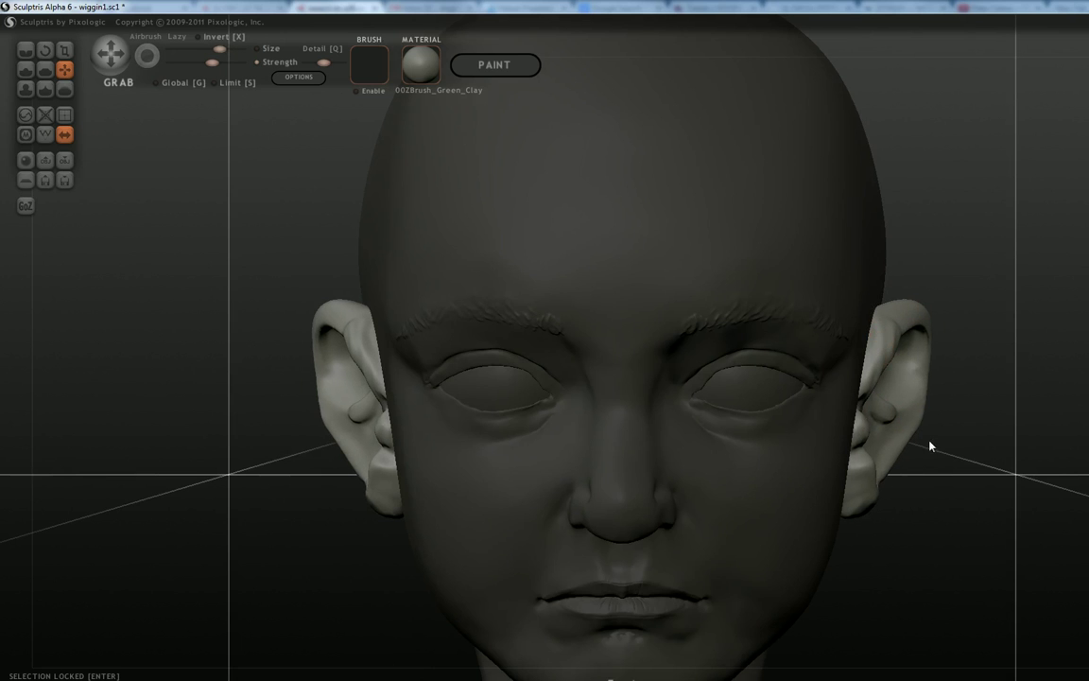
left_click_drag(900, 448, 905, 453)
mouse_move(921, 386)
left_mouse_down()
mouse_move(937, 364)
mouse_move(916, 332)
left_mouse_up()
left_click_drag(918, 382, 916, 392)
Check the ears in front and side views and nudge the upper inner ear where the head shows through with Grab.
scroll(1016, 477, "down", 2)
mouse_move(1017, 477)
left_mouse_down()
mouse_move(790, 460)
mouse_move(1004, 475)
left_mouse_up()
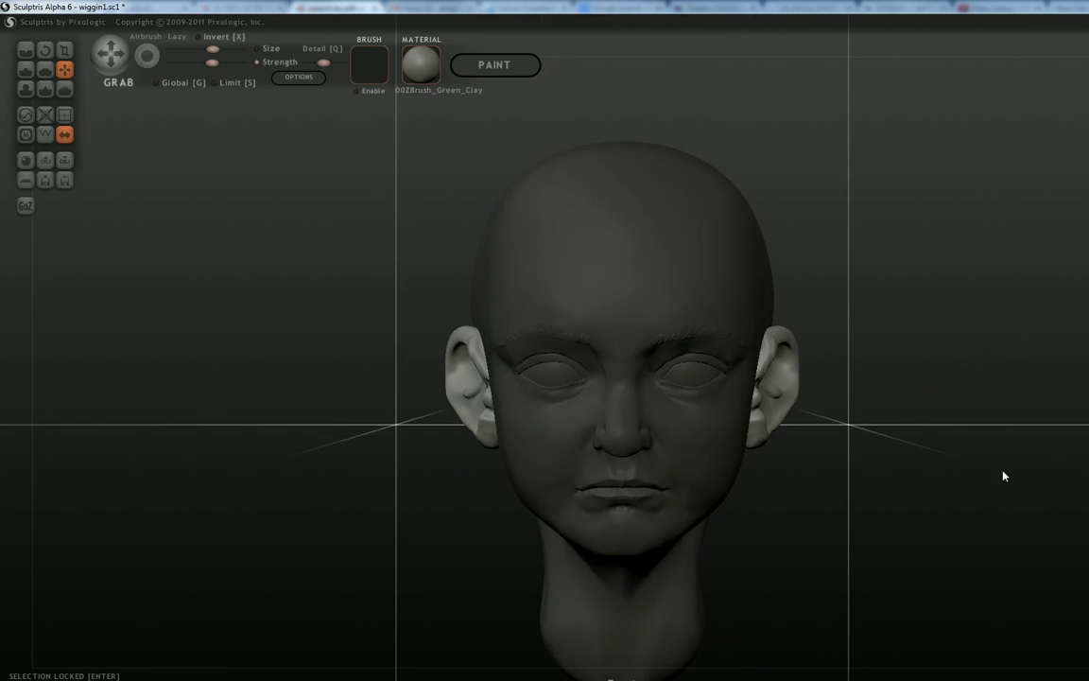
left_click_drag(805, 471, 807, 473, "shift")
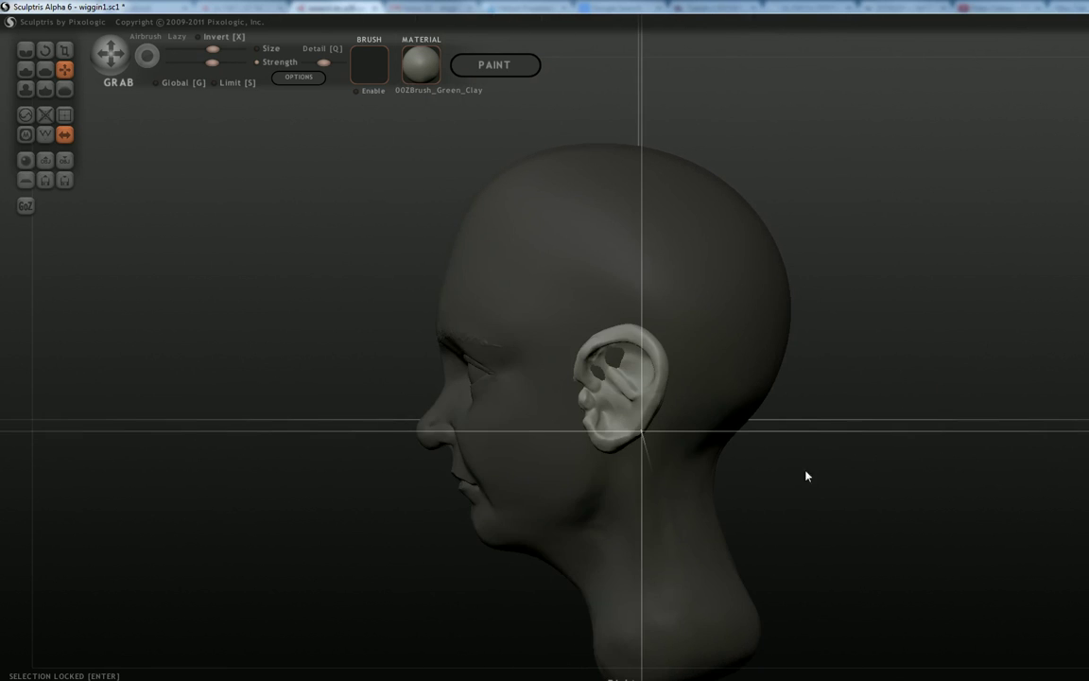
scroll(915, 537, "up", 6)
left_click_drag(995, 538, 1004, 515)
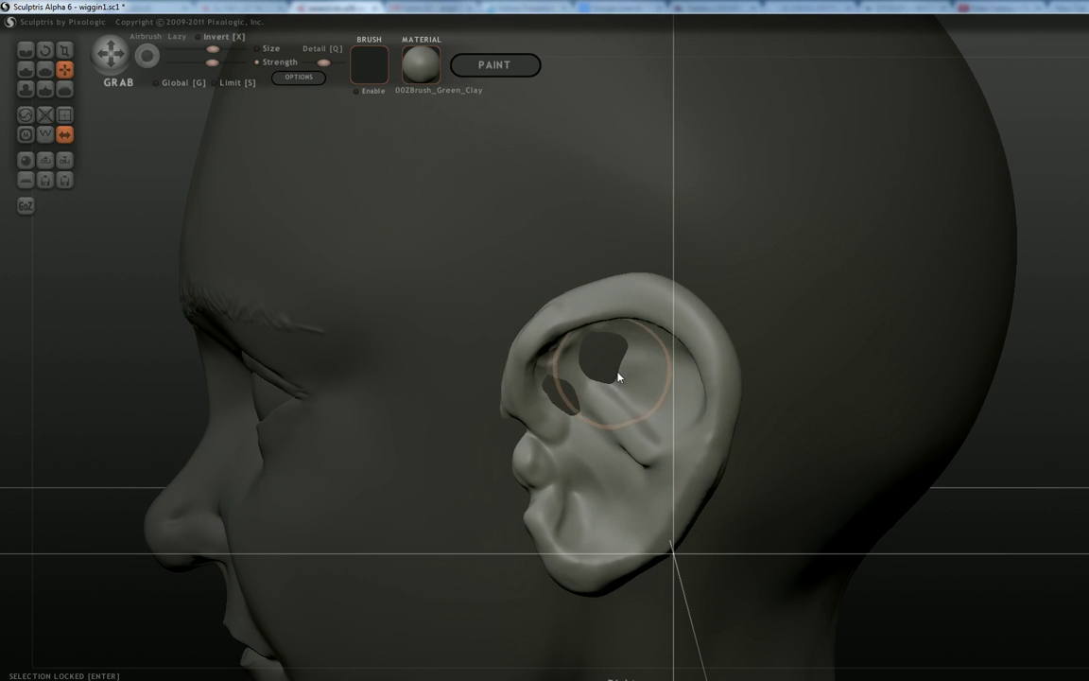
left_click_drag(603, 374, 593, 375)
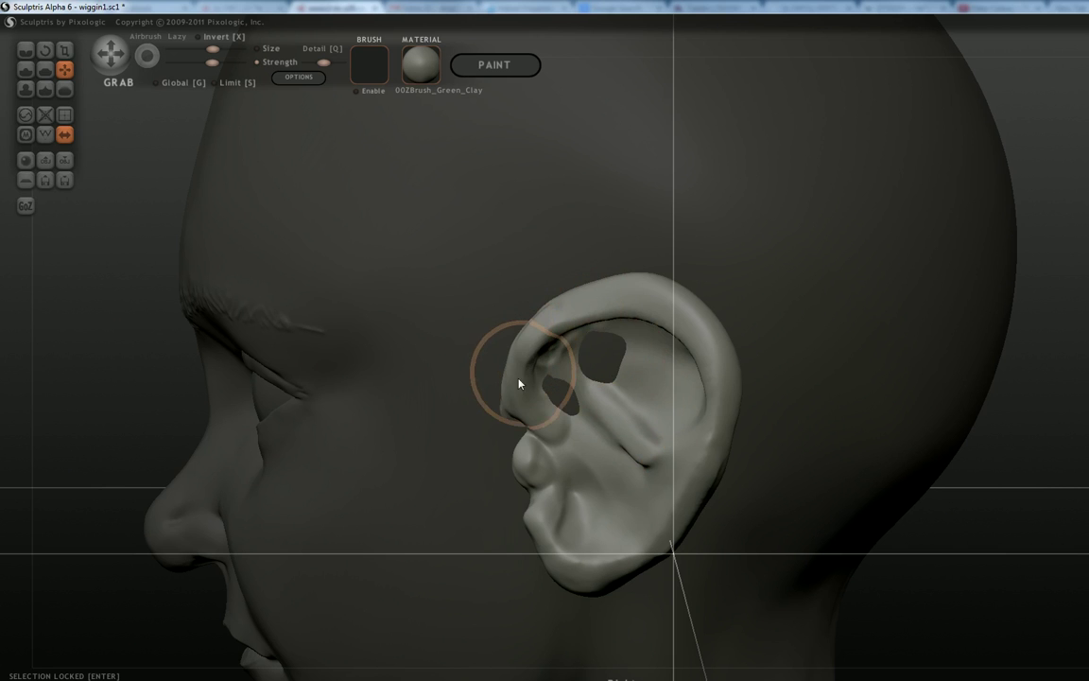
Shape the back of the ear's rim from behind with Grab, pulling the upper part outward and the lower part inward.
left_click_drag(173, 417, 439, 422)
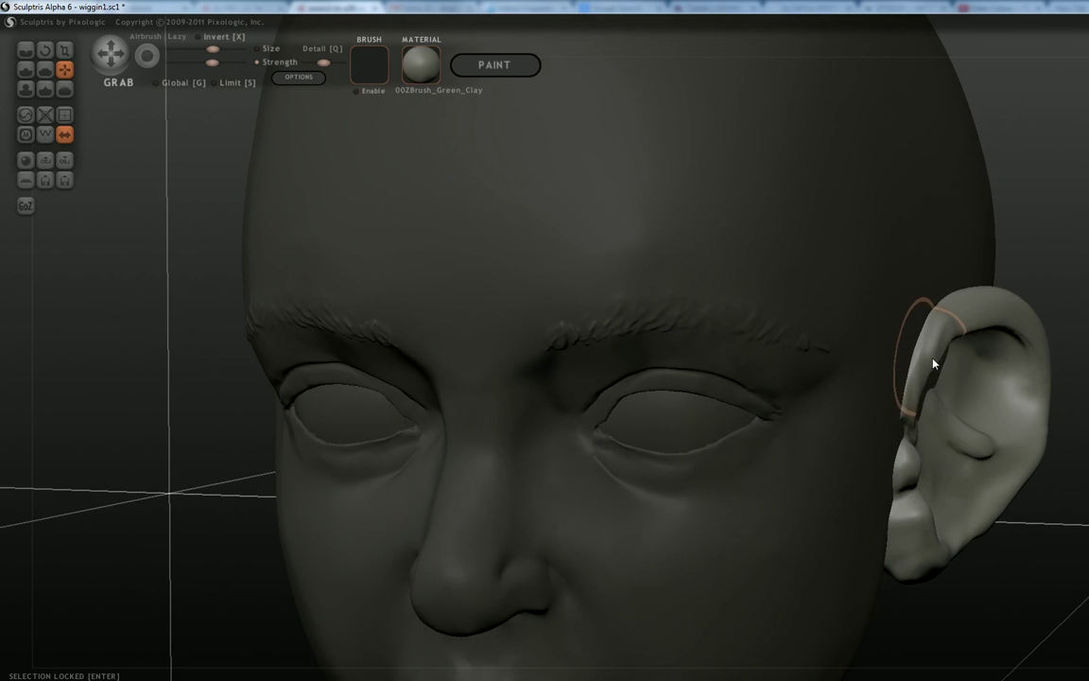
left_click_drag(1068, 335, 655, 326)
left_click_drag(187, 322, 76, 383)
left_click_drag(322, 382, 313, 382)
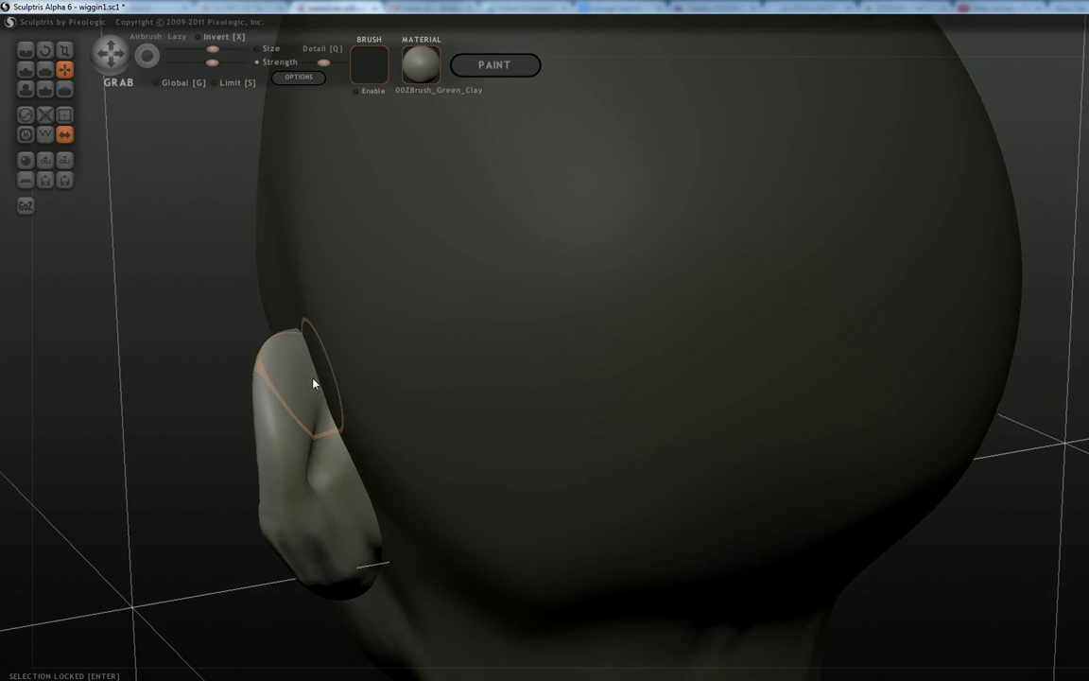
left_click_drag(278, 461, 269, 462)
left_click_drag(270, 537, 277, 539)
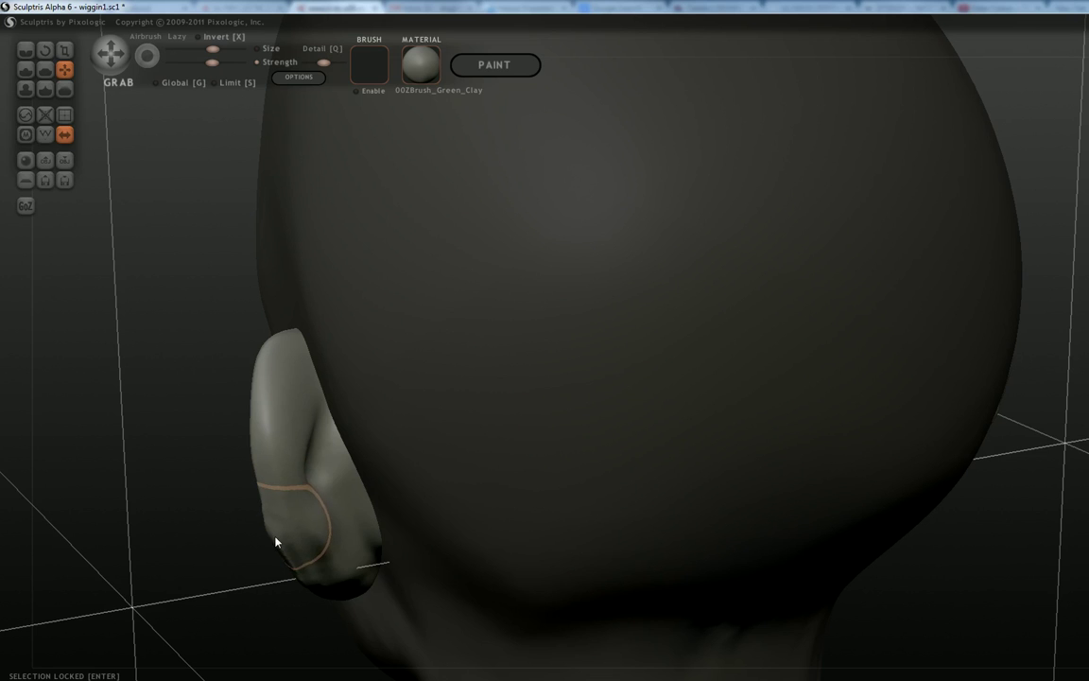
Rework the groove behind the ear with an enlarged Draw brush and smooth the back of the lower ear.
left_click(25, 69)
key("bracketright")
key("bracketright")
key("bracketright")
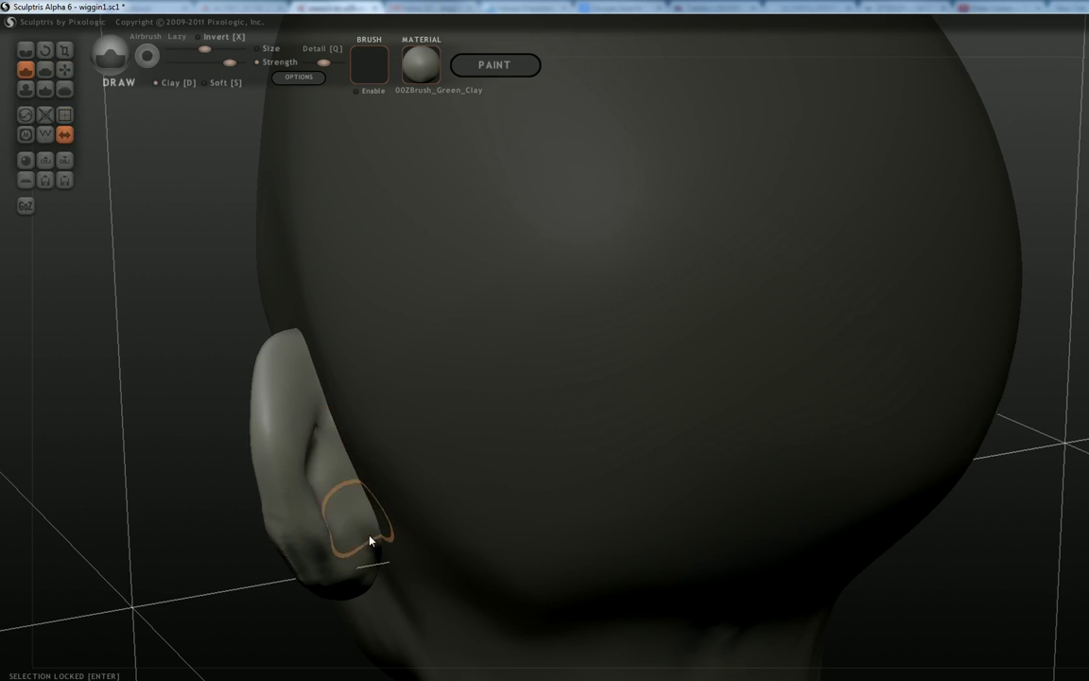
left_click_drag(64, 554, 306, 414)
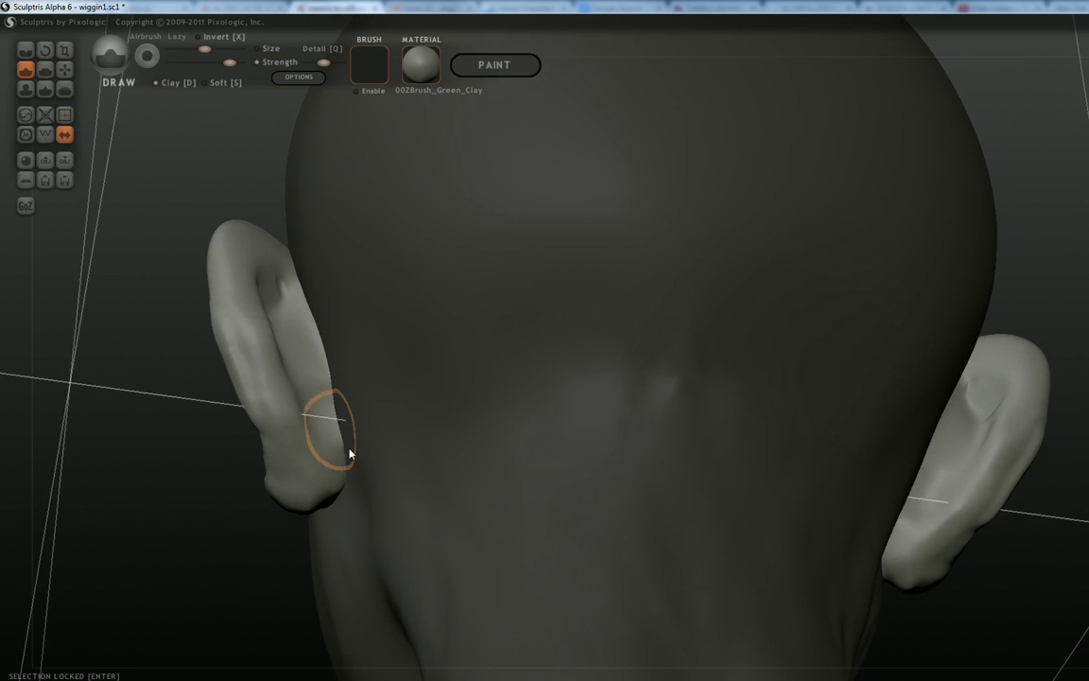
left_click_drag(198, 233, 194, 361)
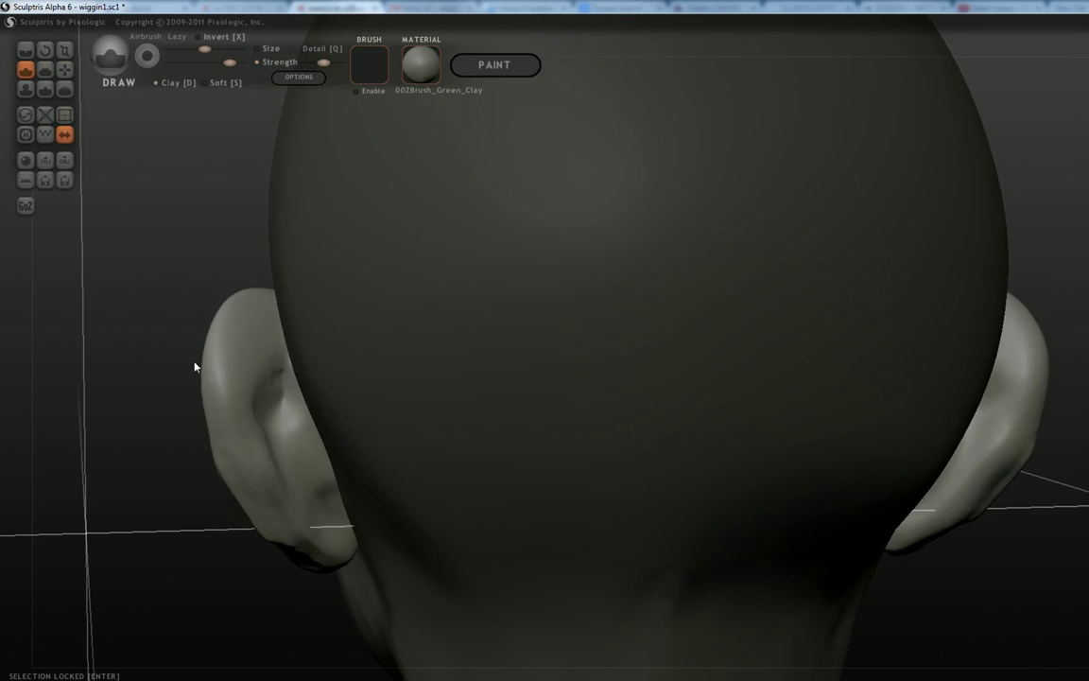
mouse_move(280, 356)
left_mouse_down()
mouse_move(281, 344)
mouse_move(280, 394)
mouse_move(286, 356)
left_mouse_up()
mouse_move(333, 494)
left_mouse_down("shift")
mouse_move(357, 533)
mouse_move(290, 417)
mouse_move(244, 503)
mouse_move(309, 579)
mouse_move(243, 420)
mouse_move(245, 374)
mouse_move(312, 551)
left_mouse_up("shift")
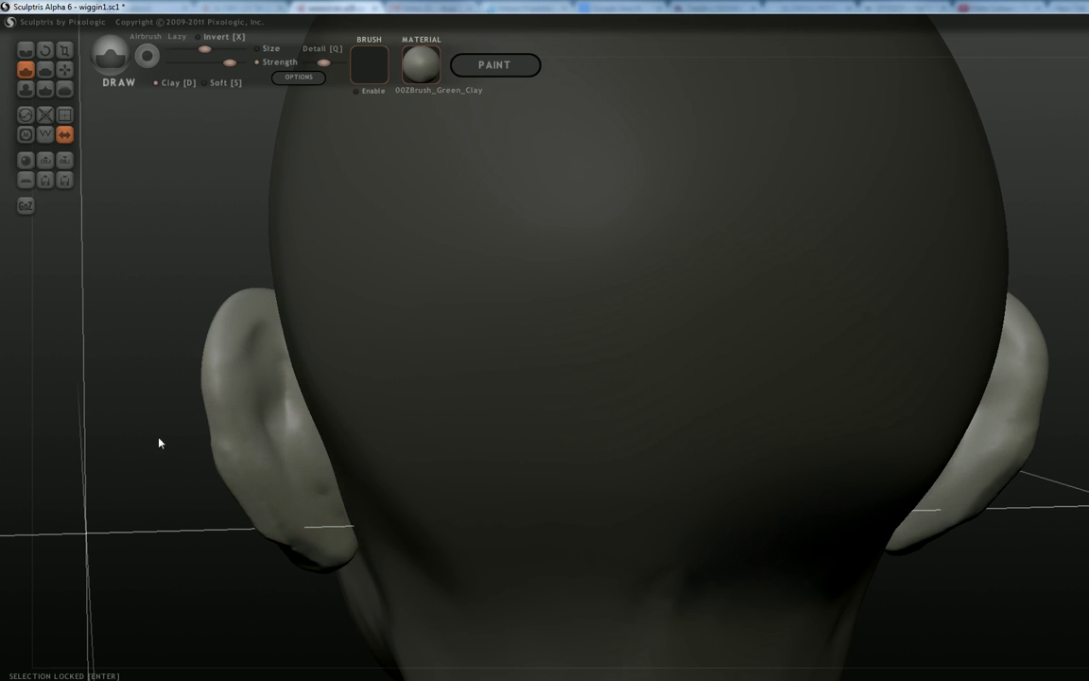
Flatten the ear's outer rim from behind and above with the Flatten brush.
left_click(49, 72)
mouse_move(152, 294)
left_mouse_down()
mouse_move(231, 304)
mouse_move(300, 343)
mouse_move(312, 452)
left_mouse_up()
scroll(304, 344, "up", 4, "shift")
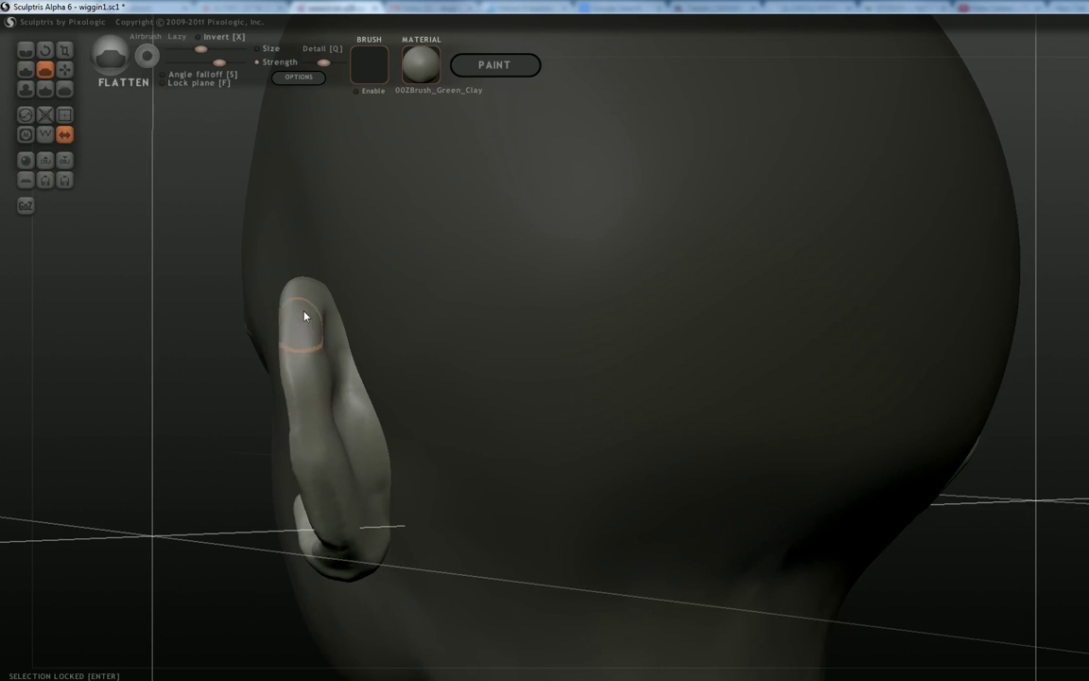
left_click_drag(303, 319, 310, 445)
left_click_drag(158, 474, 186, 500)
left_click_drag(78, 390, 118, 492)
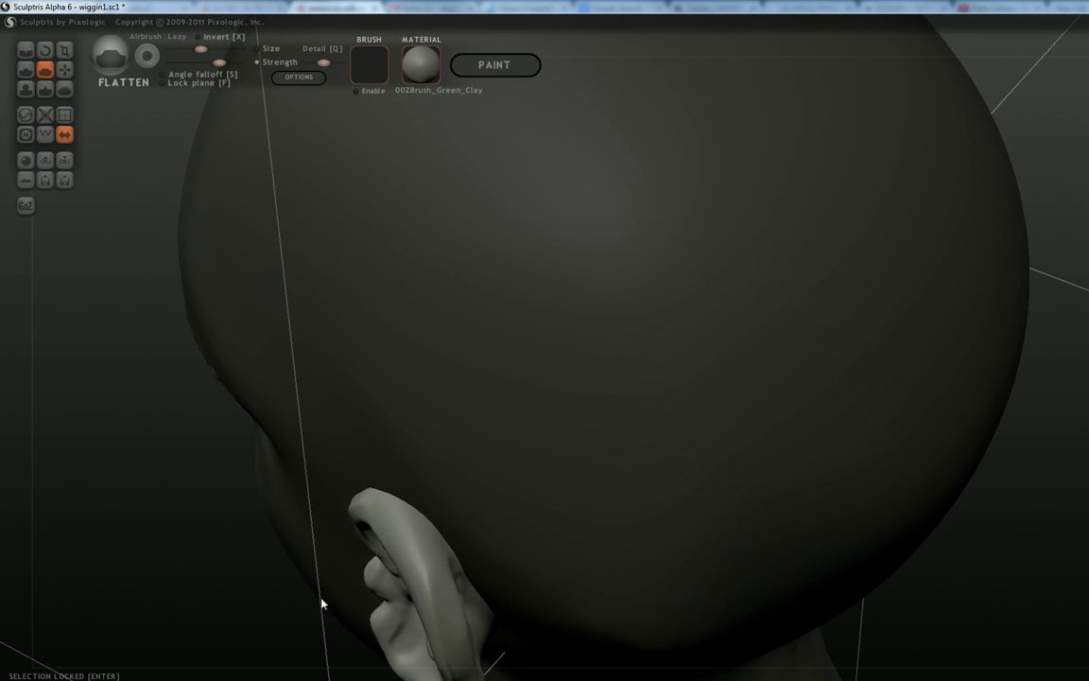
left_click_drag(401, 520, 459, 645)
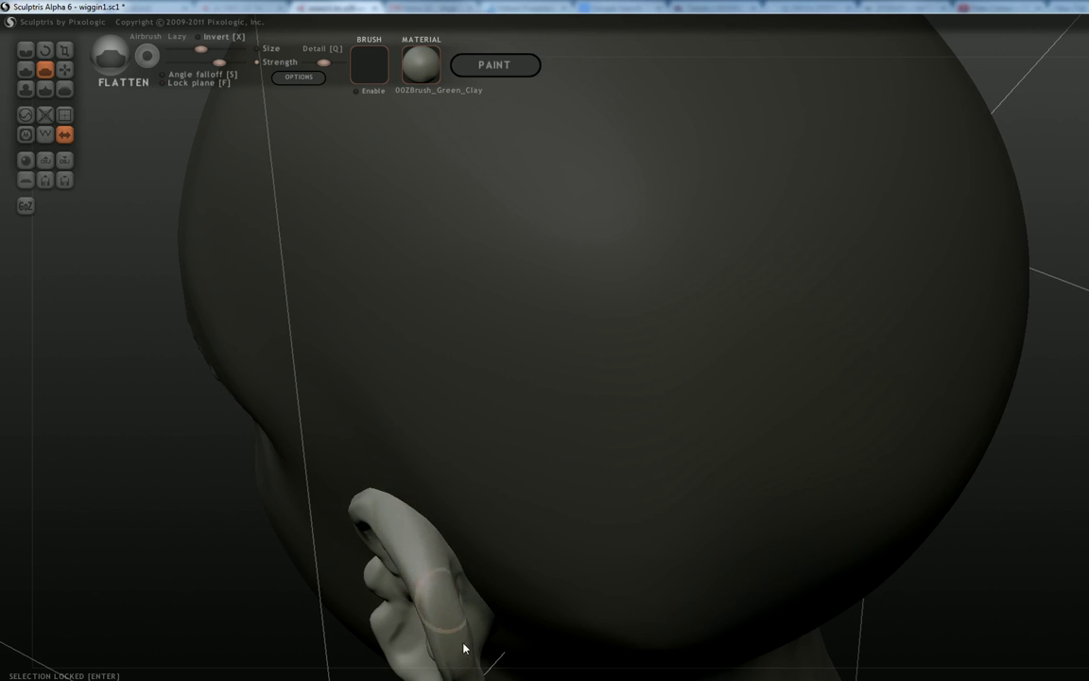
left_click_drag(236, 593, 388, 430)
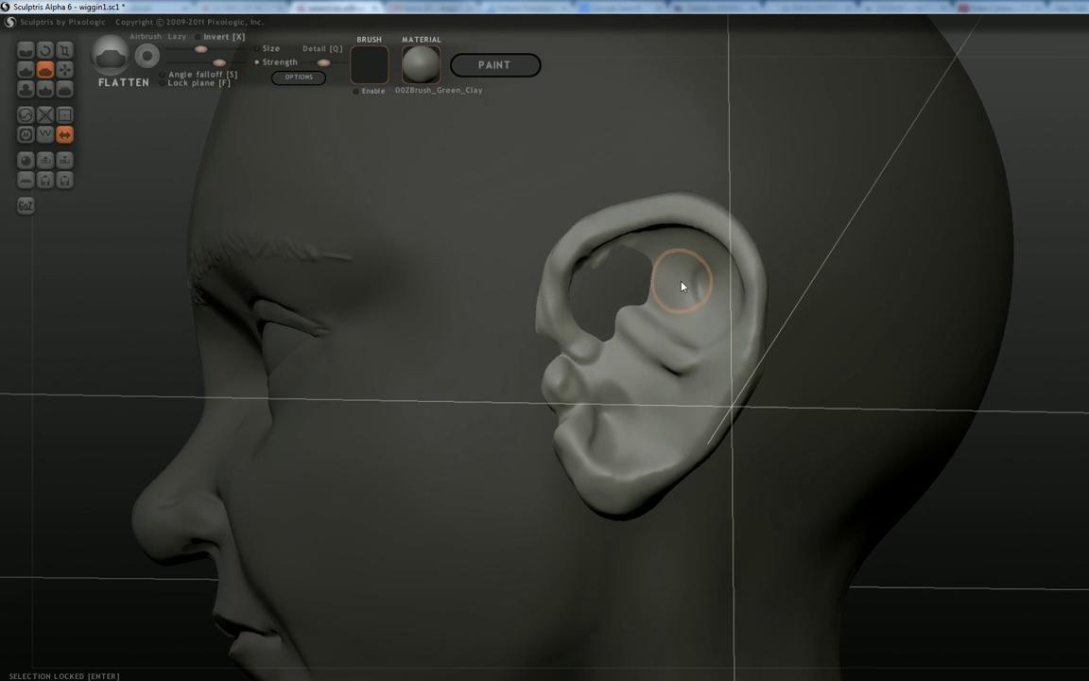
Build up the upper inner ear with the Draw brush to cover the gap where the head shows through.
left_click_drag(631, 278, 630, 286)
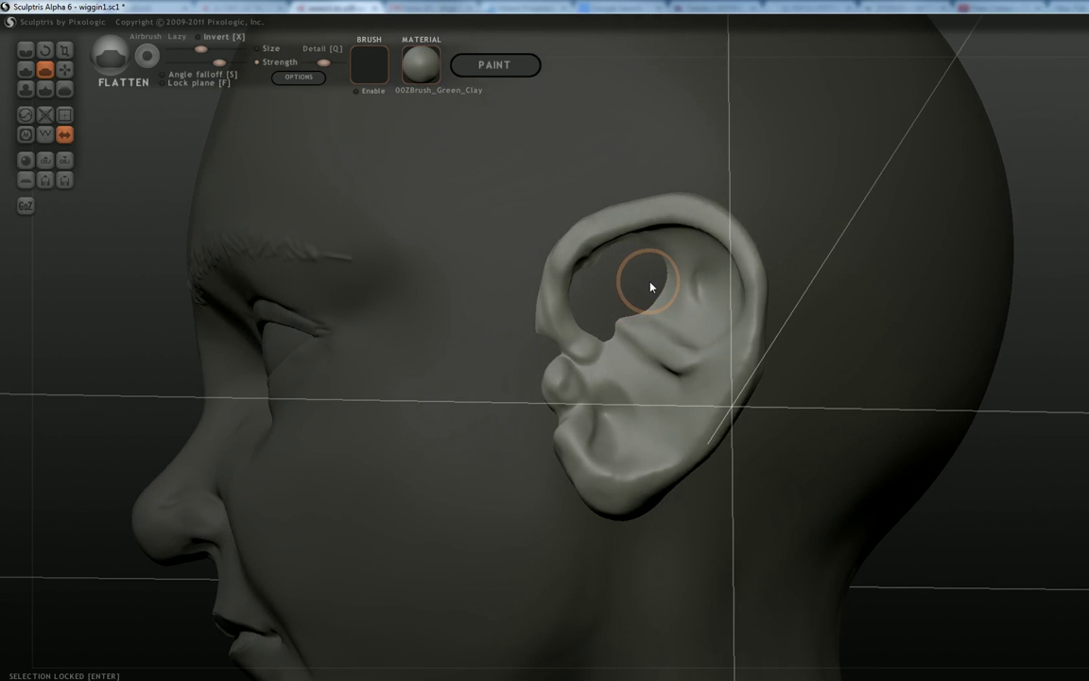
key("ctrl+z")
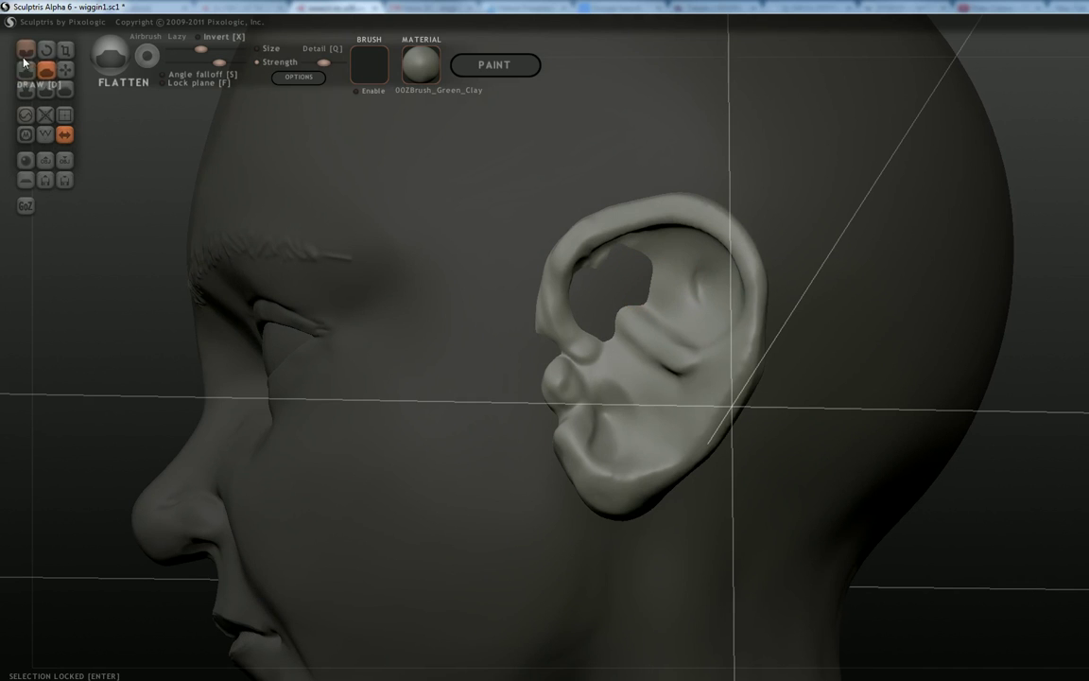
left_click(27, 73)
mouse_move(620, 301)
left_mouse_down()
mouse_move(608, 277)
mouse_move(623, 271)
mouse_move(640, 278)
mouse_move(637, 294)
mouse_move(678, 292)
mouse_move(675, 268)
mouse_move(666, 275)
mouse_move(678, 299)
mouse_move(682, 274)
mouse_move(715, 293)
left_mouse_up()
key("ctrl+z")
key("ctrl+z")
left_click_drag(650, 267, 692, 276)
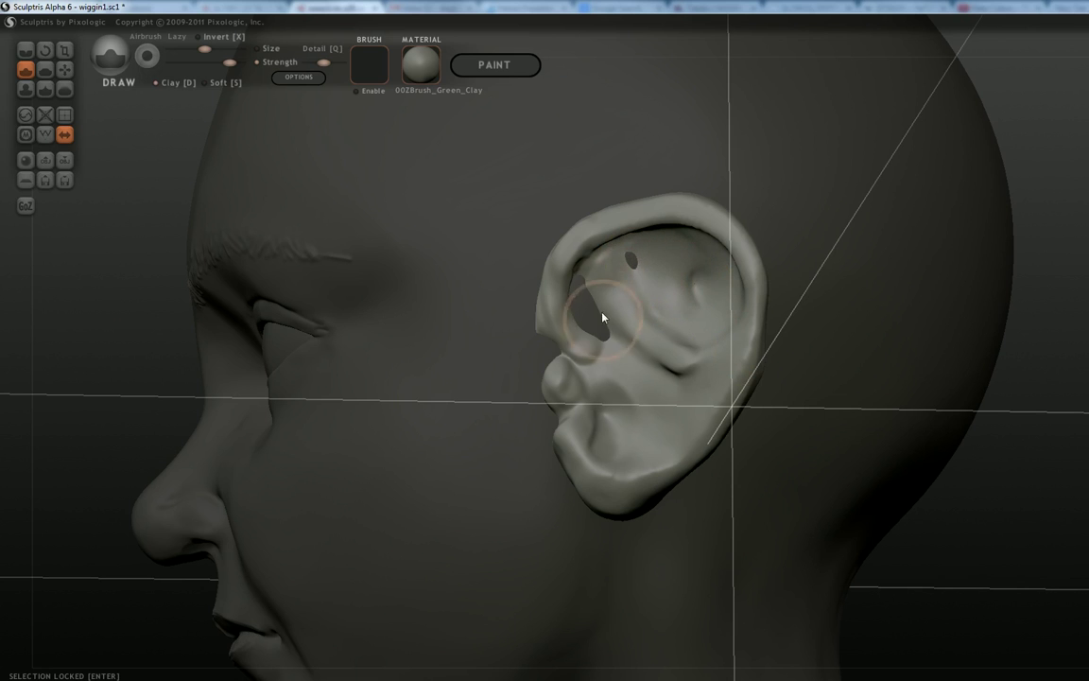
Pull the upper part of the ears slightly outward and down with Grab in the front view.
scroll(580, 450, "down", 5)
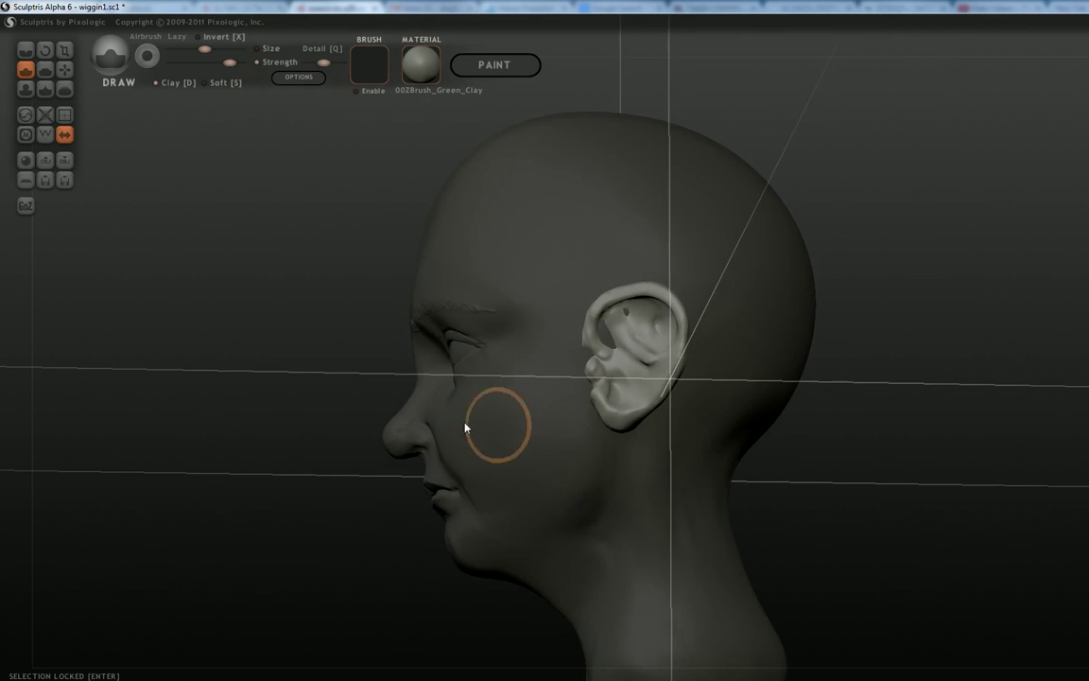
right_click_drag(580, 450, 459, 376, "shift")
right_click_drag(239, 353, 486, 348)
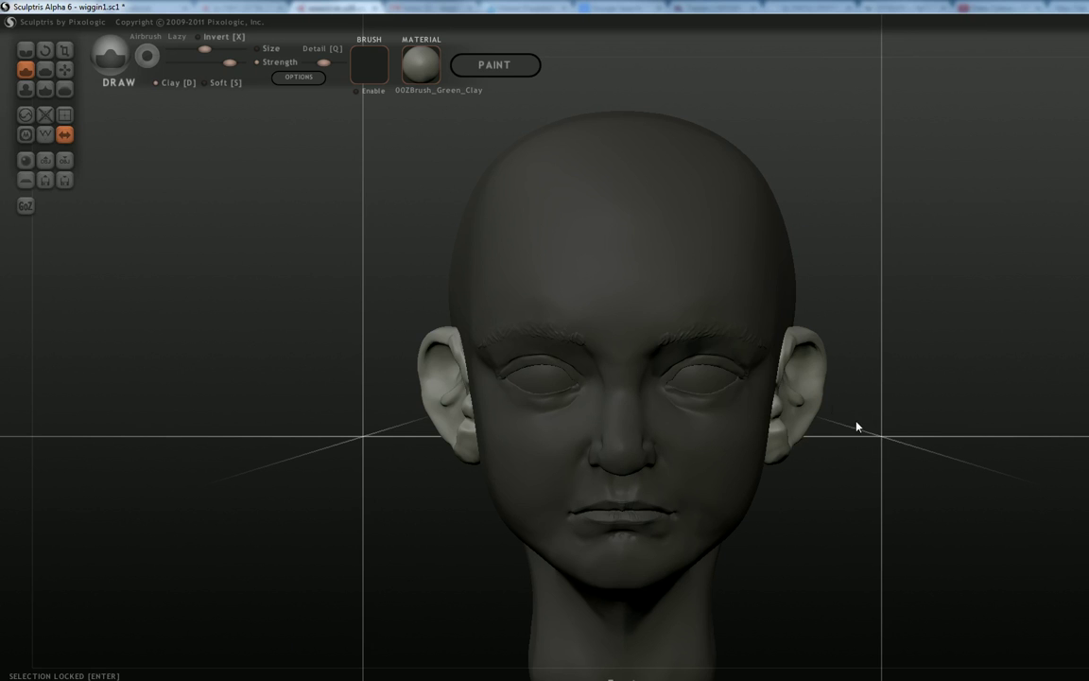
left_click(64, 69)
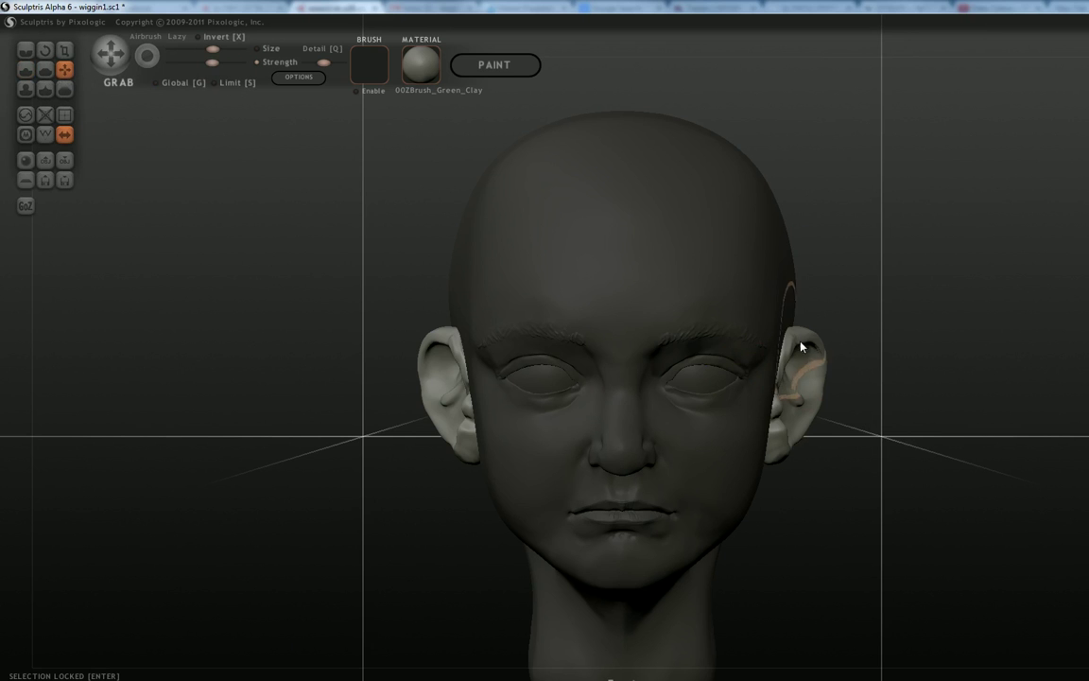
mouse_move(786, 338)
left_mouse_down()
mouse_move(813, 341)
mouse_move(830, 375)
left_mouse_up()
left_click_drag(812, 417, 1002, 427)
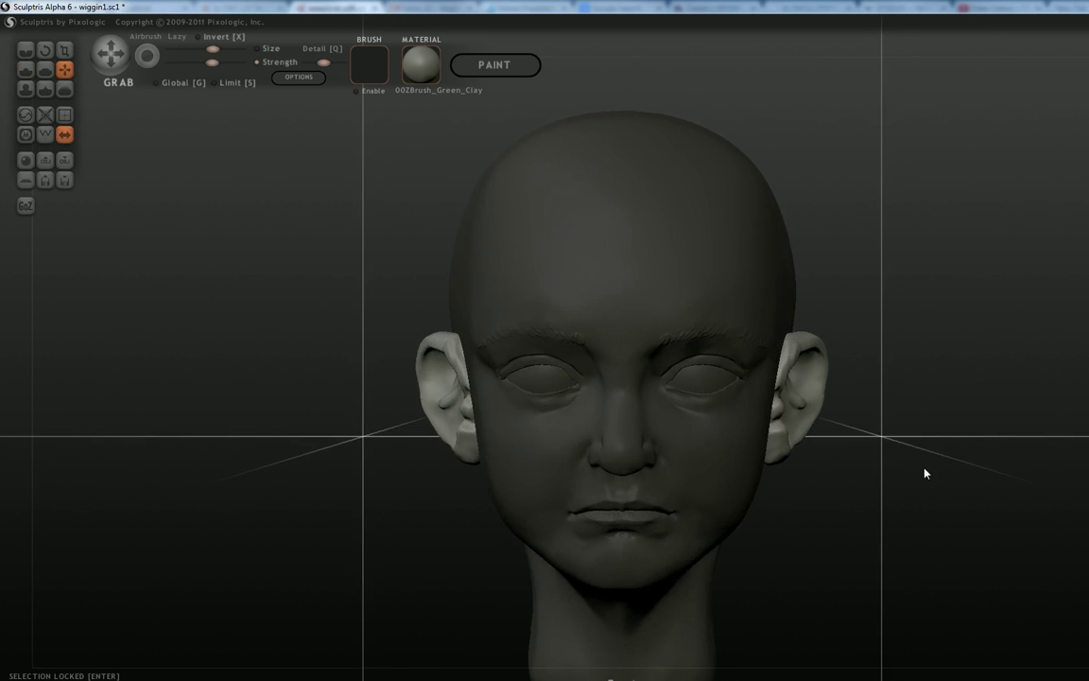
Nudge the lower part of the ear with Grab in a three-quarter view and compare both ears from the front.
scroll(924, 472, "down", 5)
left_click_drag(924, 472, 857, 478)
mouse_move(857, 483)
right_mouse_down()
mouse_move(756, 474)
mouse_move(843, 471)
right_mouse_up()
scroll(845, 467, "up", 4)
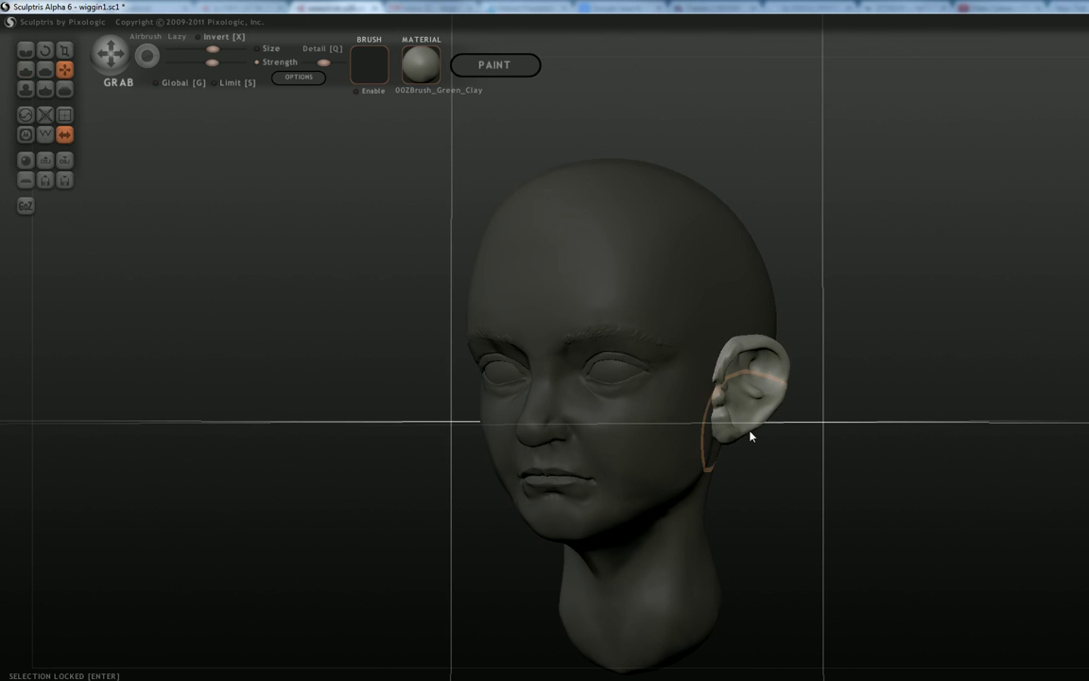
left_click_drag(738, 438, 735, 438)
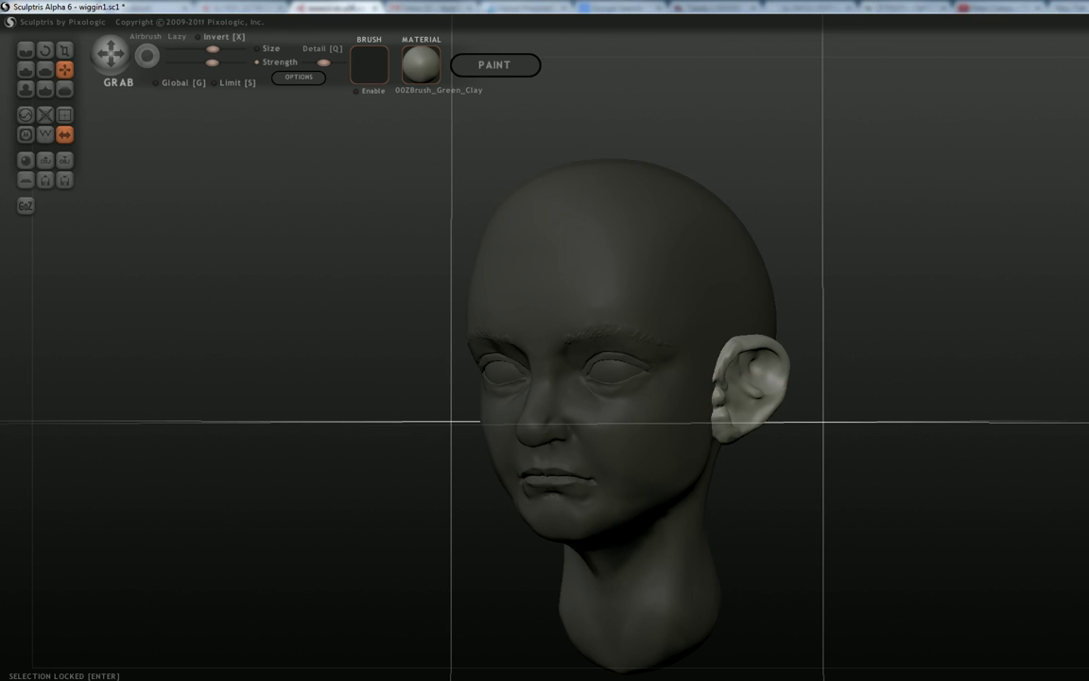
left_click_drag(456, 479, 531, 469)
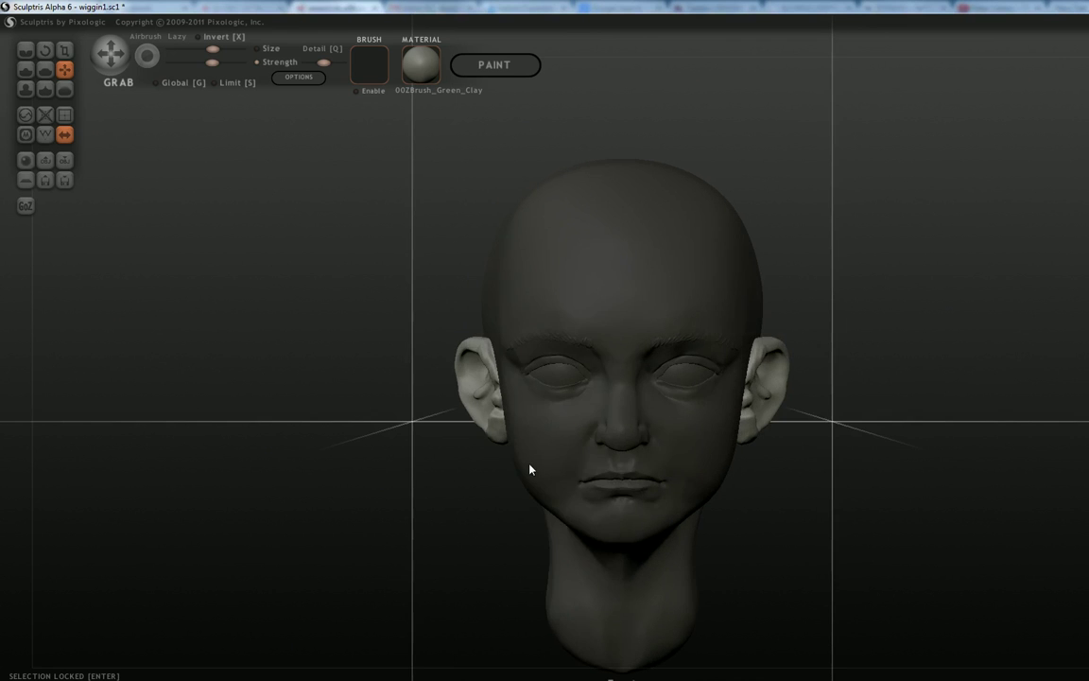
left_click_drag(990, 463, 954, 468)
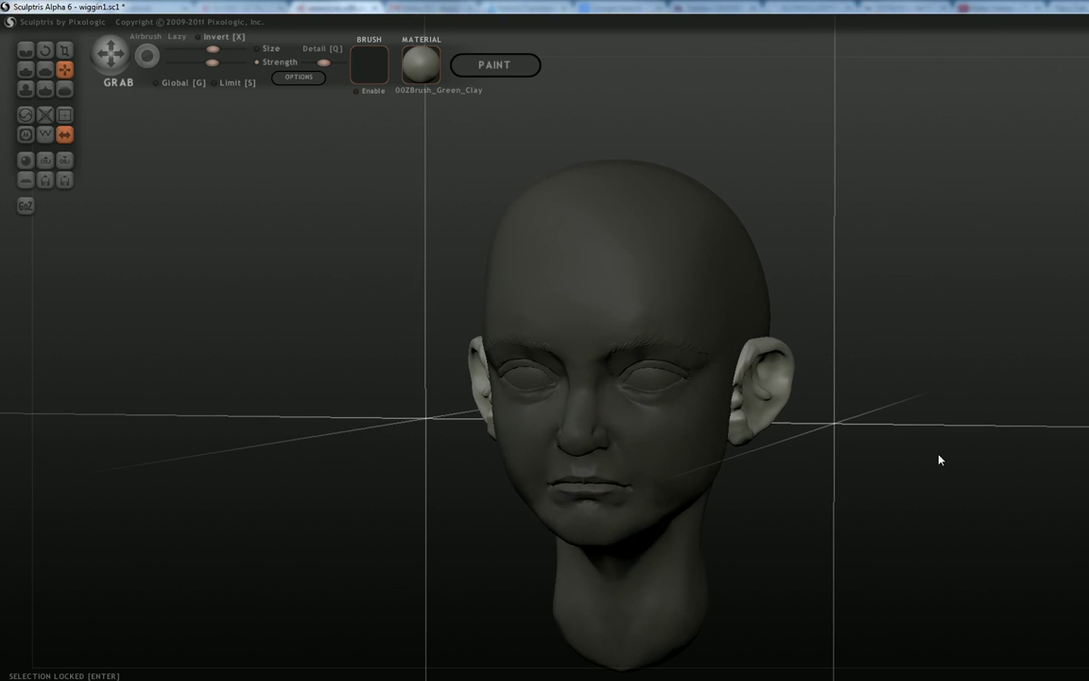
Release the ear selection and inspect the ear against the whole head, from a distance and close up.
key("Return")
left_click(939, 456, "ctrl")
left_click_drag(940, 456, 888, 490, "ctrl")
scroll(957, 501, "down", 4)
scroll(899, 515, "up", 8)
left_click_drag(984, 552, 1070, 541)
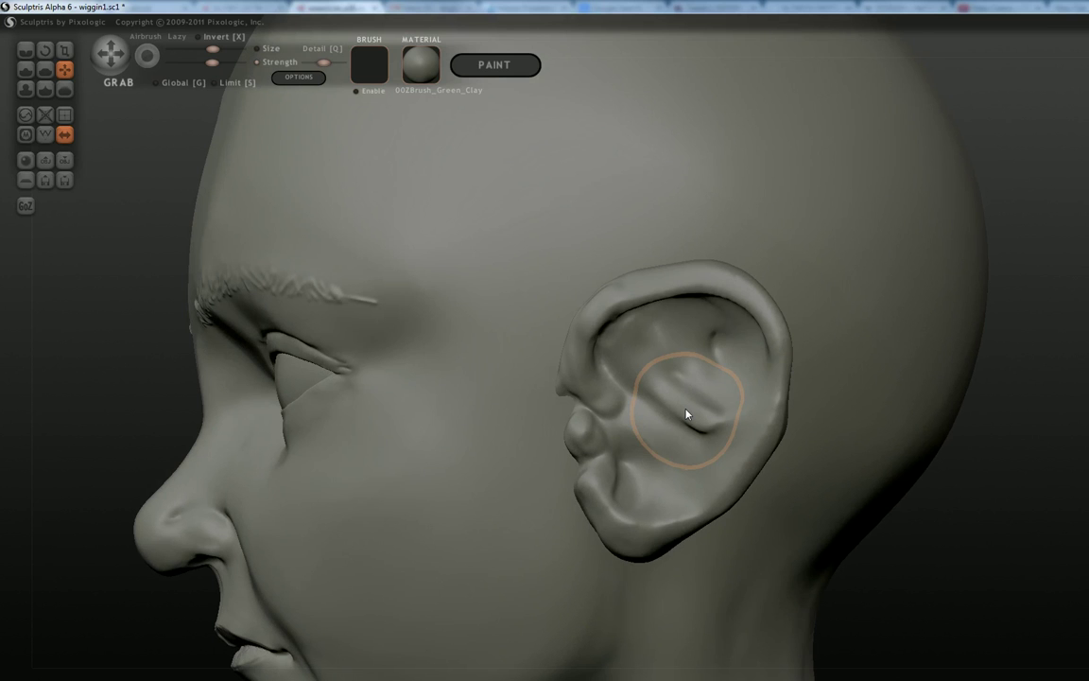
left_click(1017, 527, "ctrl")
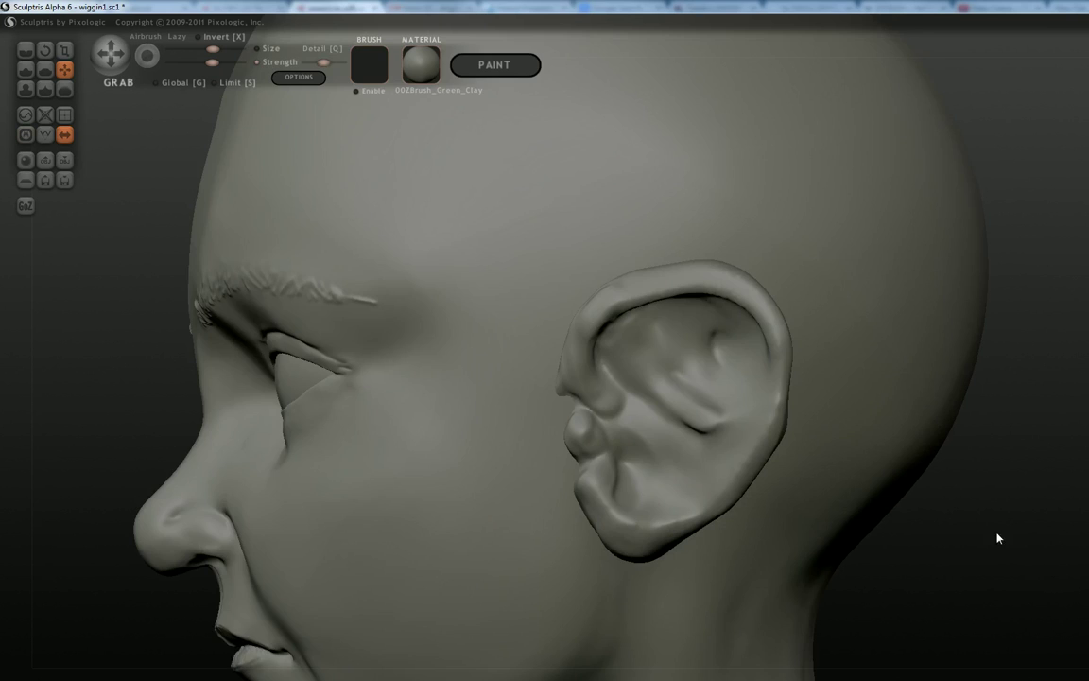
Isolate the ears and lock the selection again, and soften the fold across the middle of the inner ear.
key("ctrl")
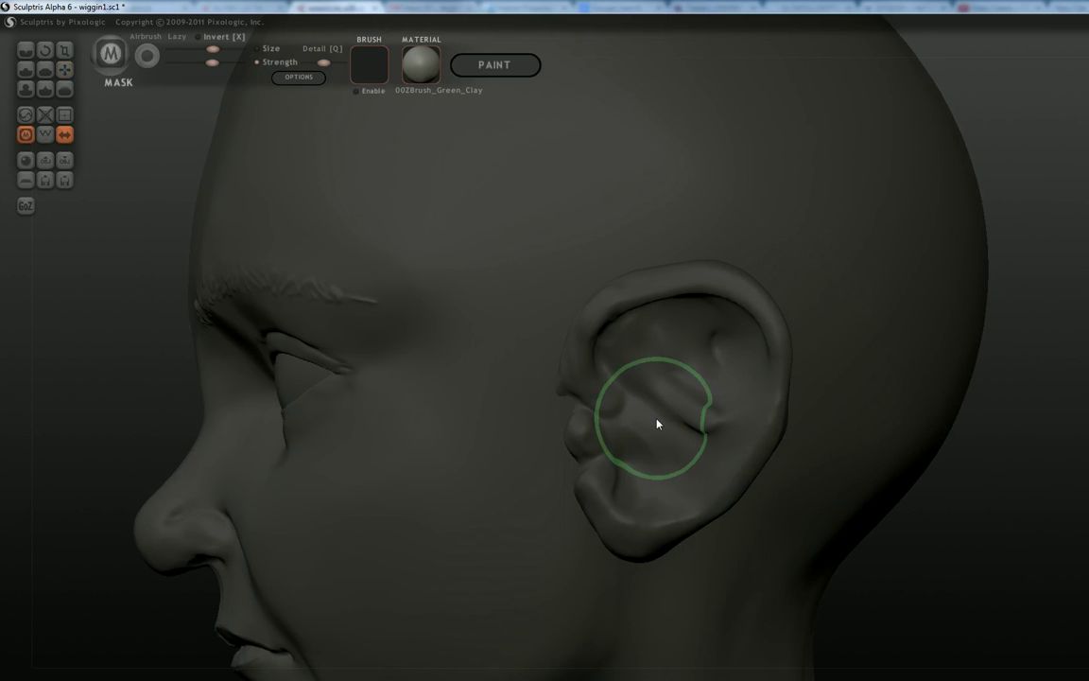
left_click(658, 418, "ctrl")
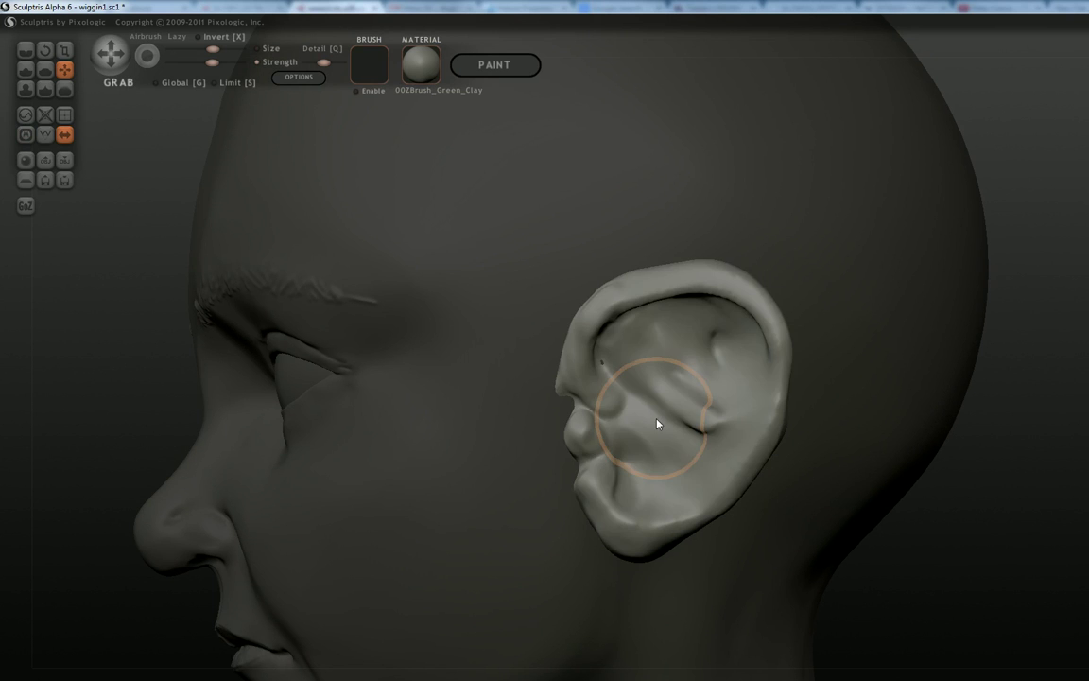
left_click_drag(693, 422, 712, 423)
key("ctrl+z")
key("Return")
left_click_drag(670, 399, 666, 413)
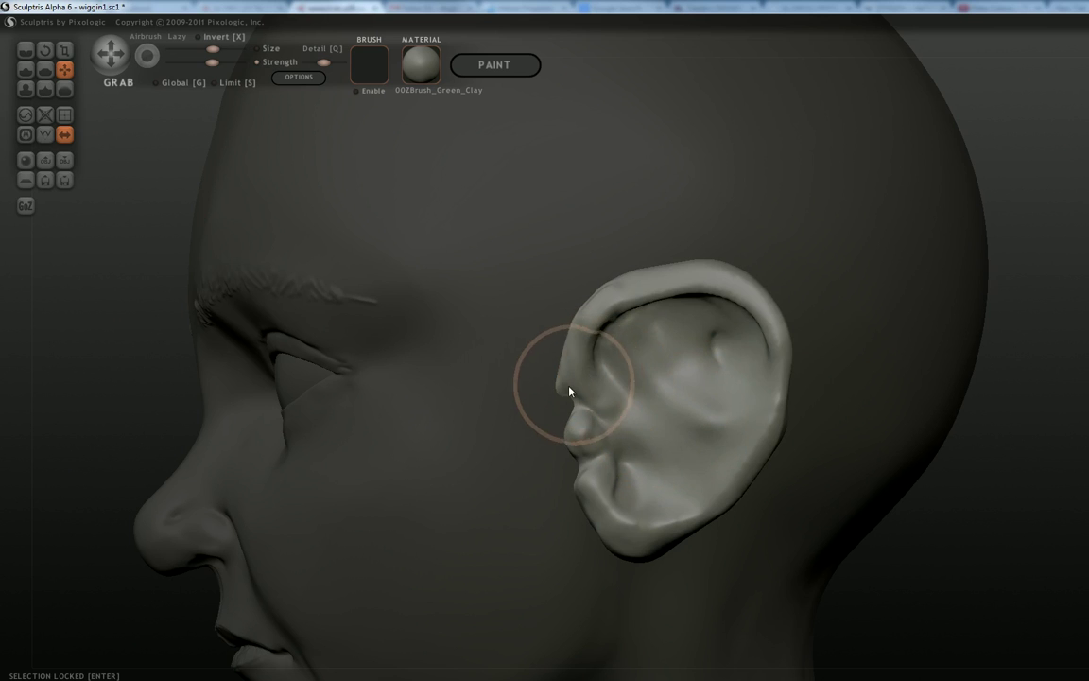
Reshape the ear's front edge above the tragus with a small Grab brush.
left_click_drag(121, 292, 36, 298)
left_click_drag(523, 390, 506, 399)
scroll(489, 401, "down", 5, "shift")
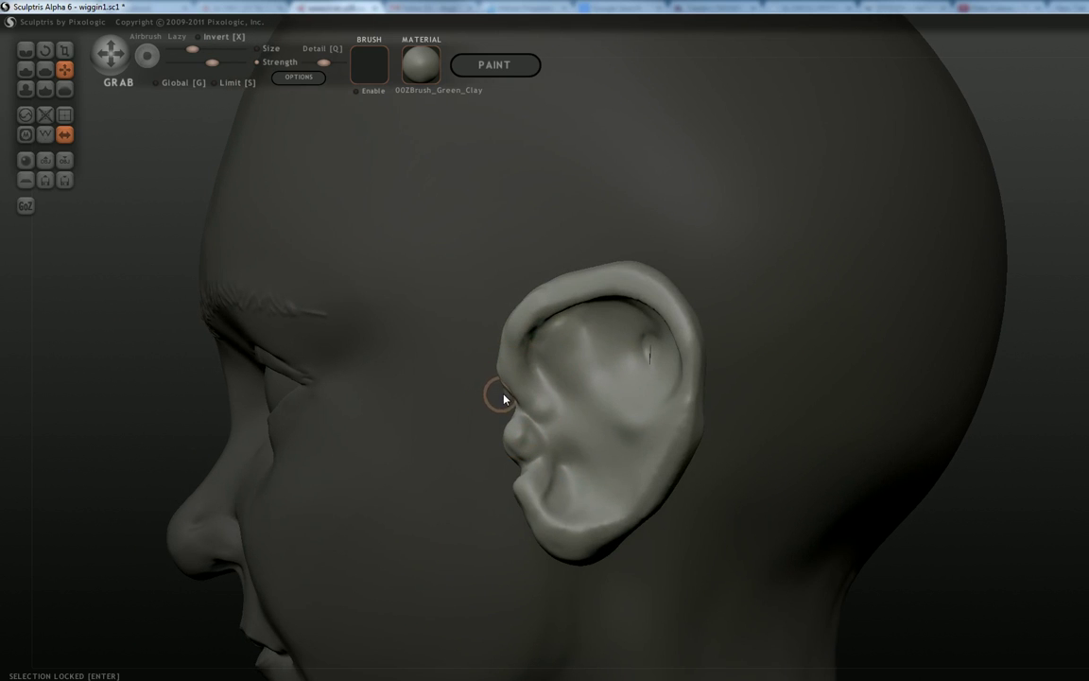
left_click_drag(504, 380, 534, 377)
scroll(683, 402, "up", 5, "shift")
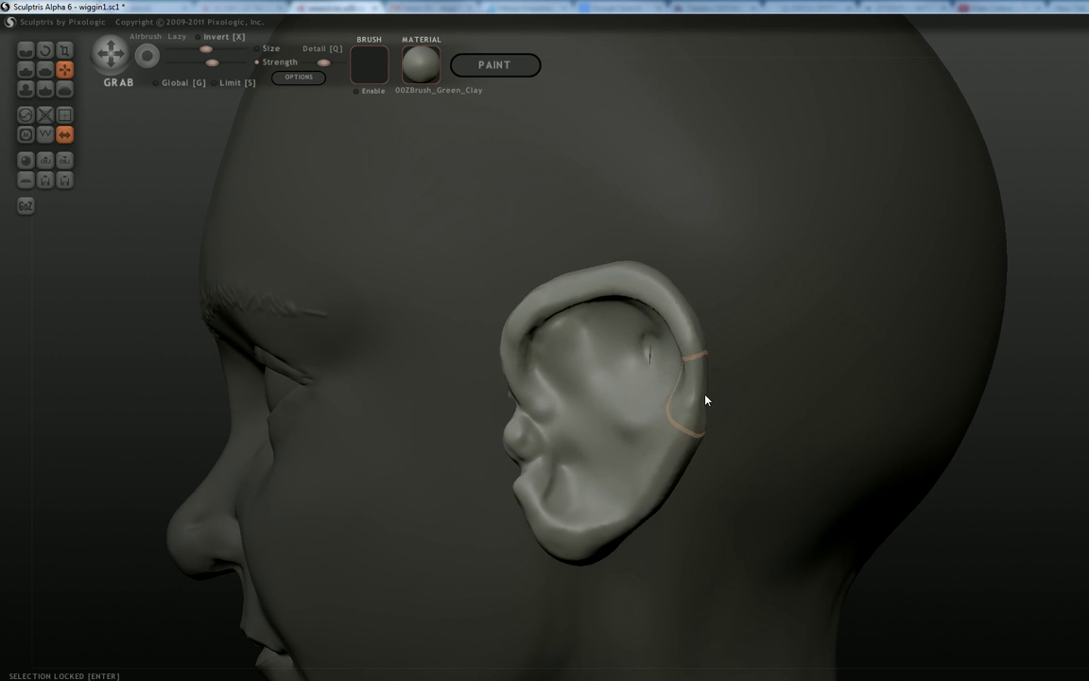
Check the ear from several angles and even out the earlobe with the Flatten brush.
left_click_drag(943, 509, 871, 456)
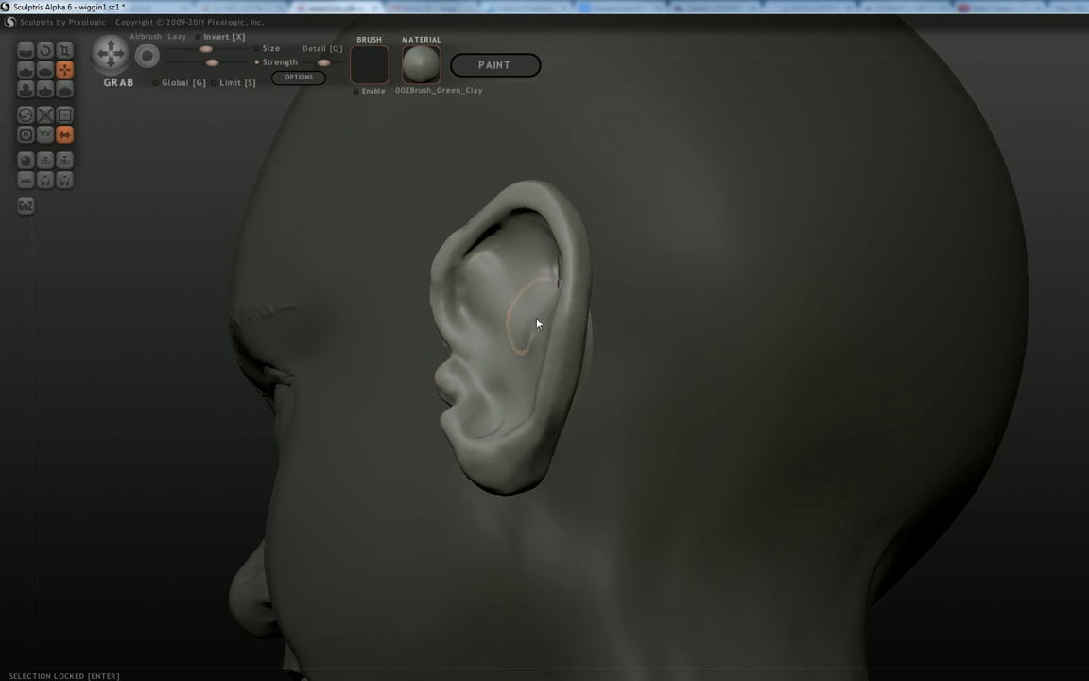
mouse_move(171, 449)
left_mouse_down()
mouse_move(238, 450)
mouse_move(264, 434)
left_mouse_up()
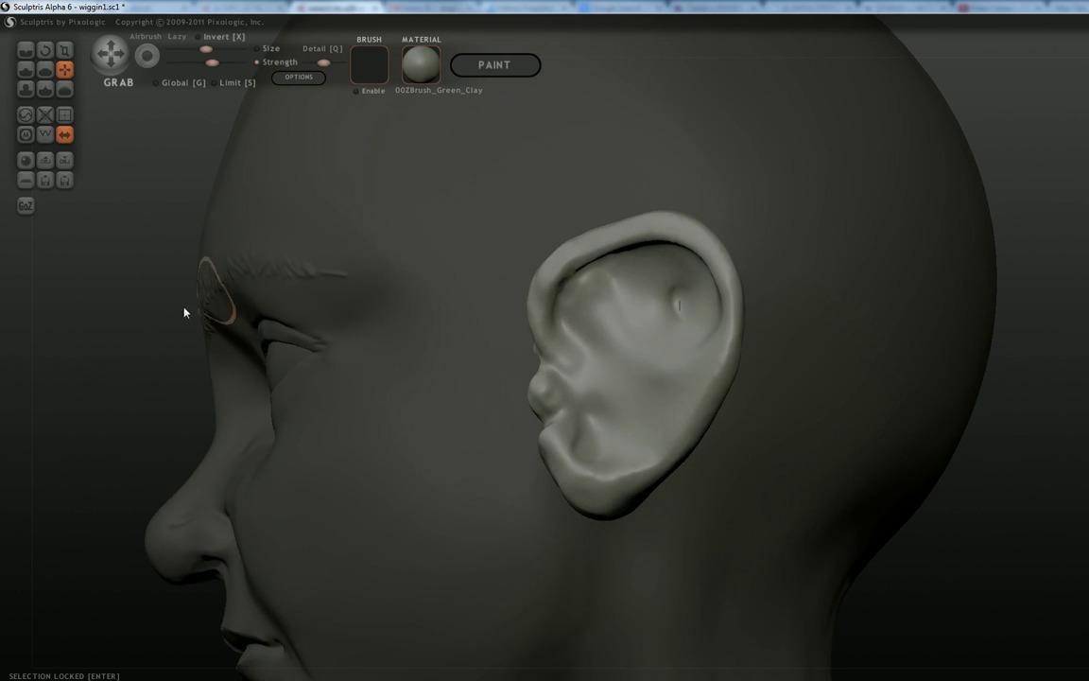
left_click_drag(120, 429, 47, 431)
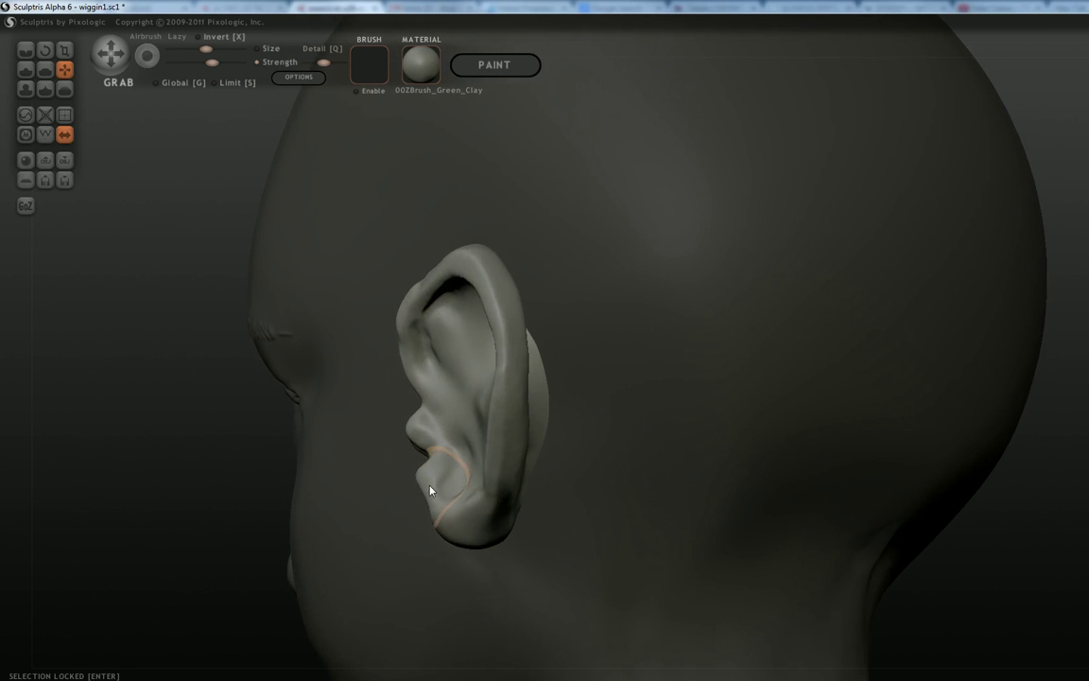
left_click_drag(234, 444, 620, 480)
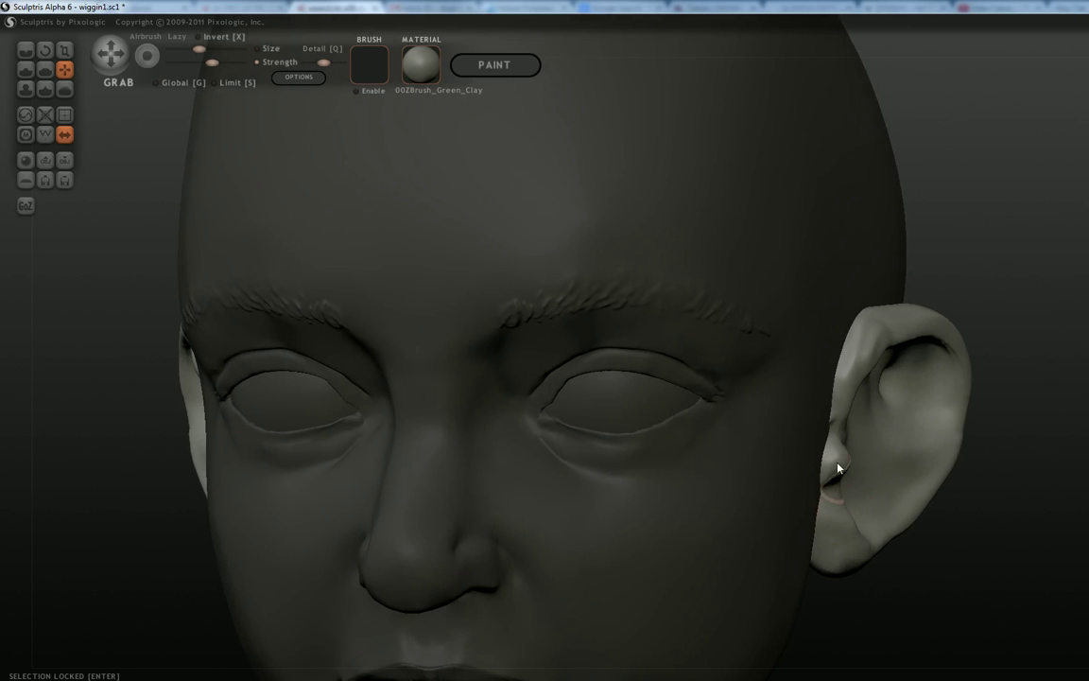
left_click_drag(1035, 505, 935, 488)
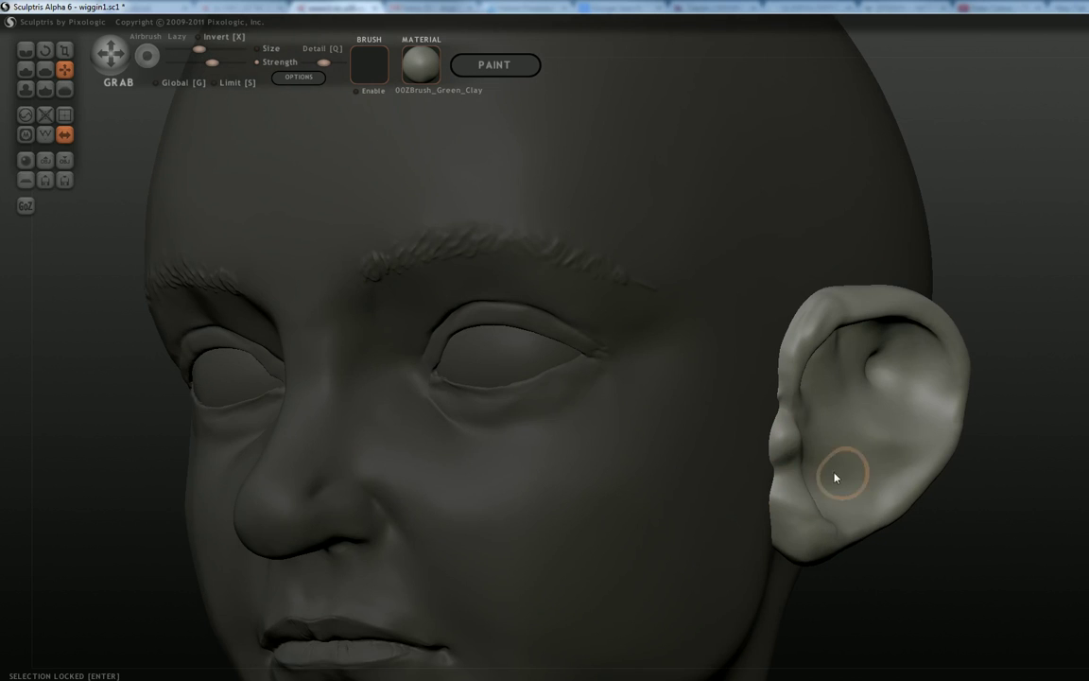
key("[")
left_click_drag(963, 530, 1007, 517)
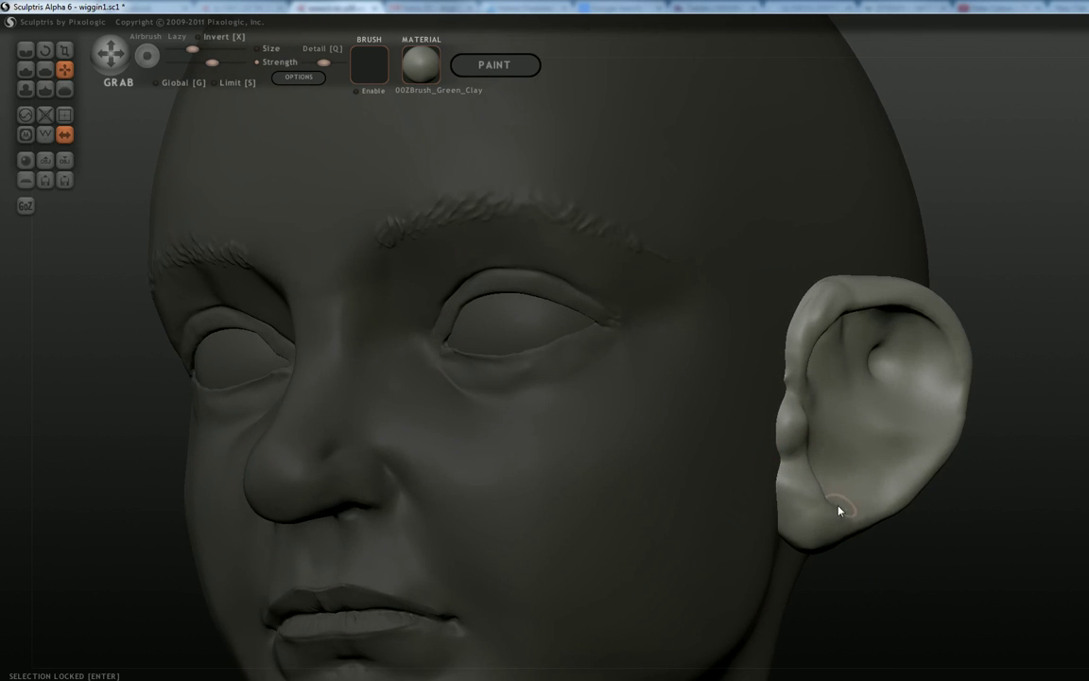
scroll(825, 516, "up", 3)
left_click_drag(925, 558, 863, 563)
left_click(45, 71)
scroll(804, 484, "up", 2)
left_click_drag(751, 486, 720, 515)
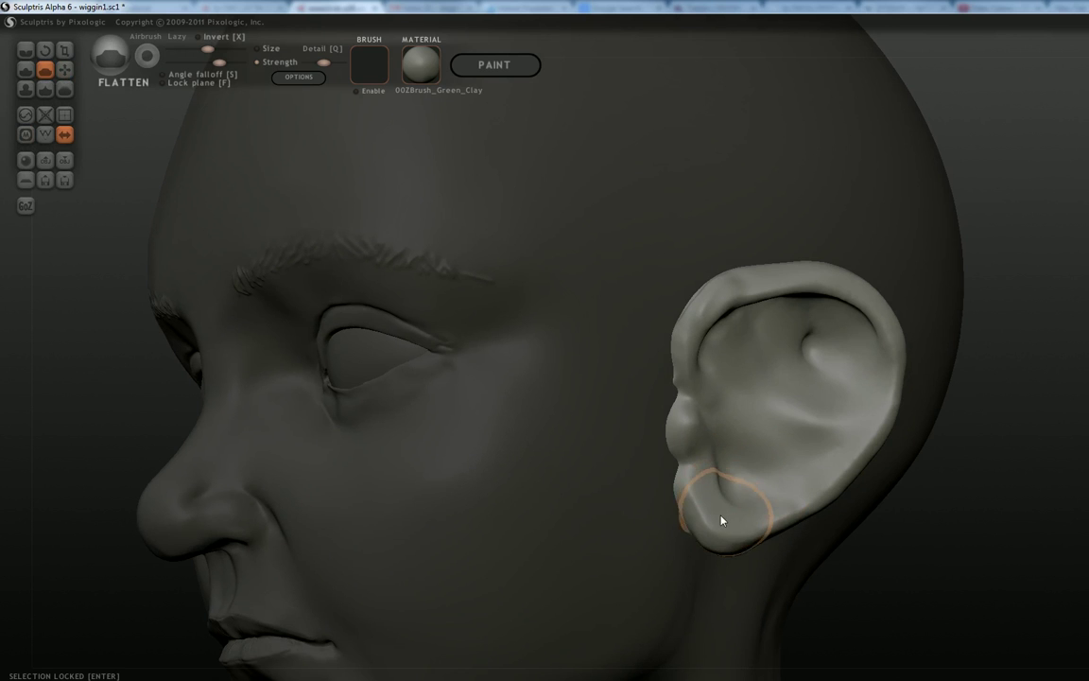
Flatten the upper front rim of the ear with a reduced Flatten brush.
left_click_drag(977, 596, 1085, 597)
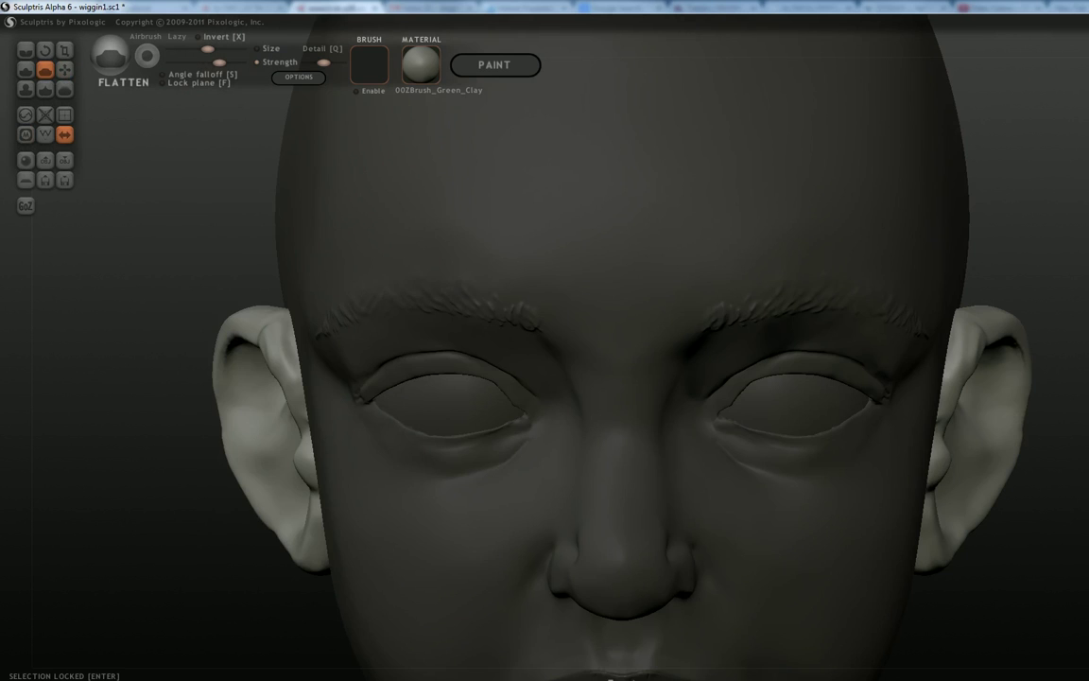
left_click_drag(1086, 546, 1074, 543)
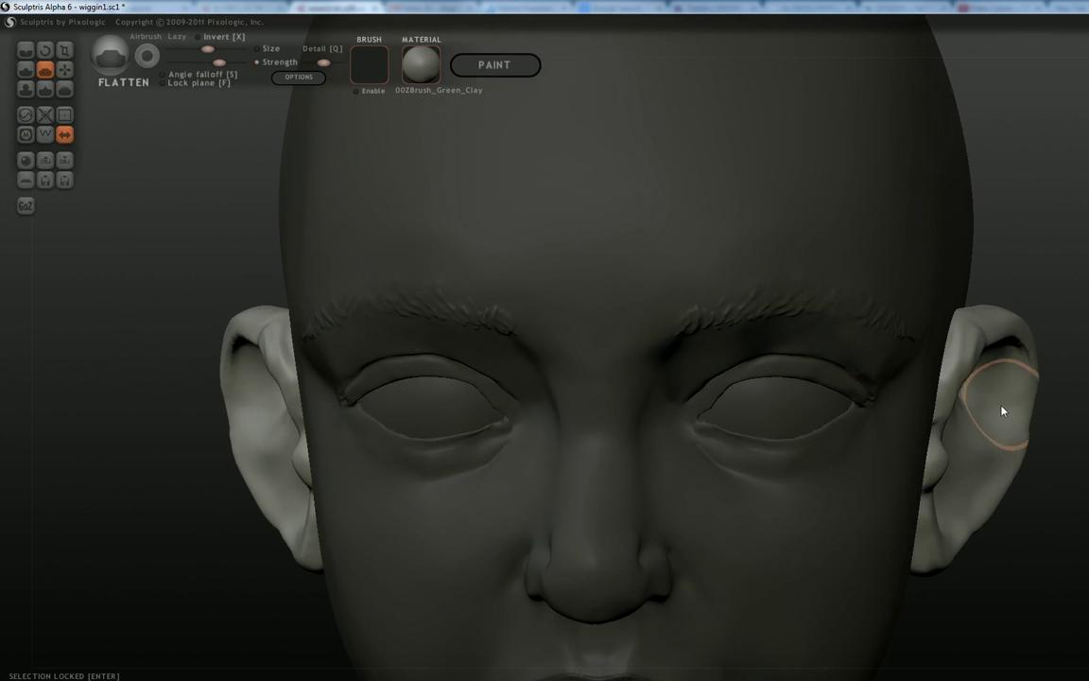
left_click_drag(1086, 477, 1085, 517)
scroll(978, 347, "down", 1, "shift")
mouse_move(978, 344)
left_mouse_down()
mouse_move(952, 394)
mouse_move(974, 363)
left_mouse_up()
left_click_drag(1086, 440, 1085, 389)
scroll(982, 314, "down", 1, "shift")
left_click_drag(1086, 303, 1029, 302)
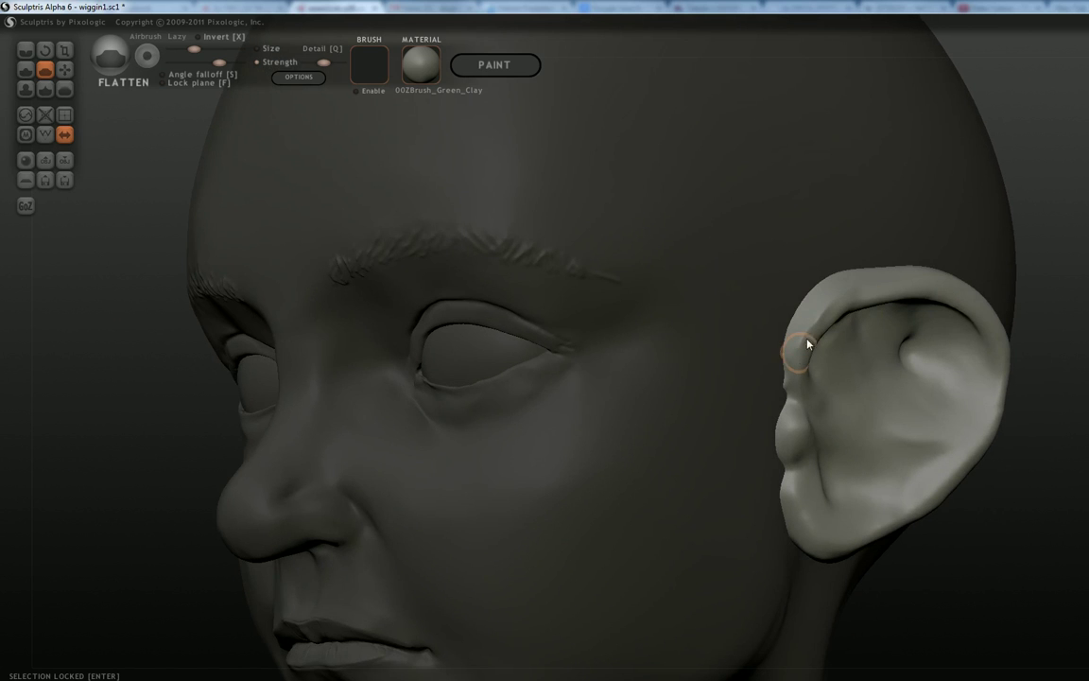
mouse_move(867, 292)
left_mouse_down()
mouse_move(958, 301)
mouse_move(806, 367)
left_mouse_up()
Carve a fold down the inner ear behind the tragus with the Crease brush.
mouse_move(1051, 416)
left_mouse_down()
mouse_move(1061, 475)
mouse_move(1026, 484)
mouse_move(949, 491)
mouse_move(1004, 486)
mouse_move(821, 454)
mouse_move(983, 476)
mouse_move(981, 496)
mouse_move(931, 487)
left_mouse_up()
scroll(1061, 475, "down", 5)
left_click(27, 53)
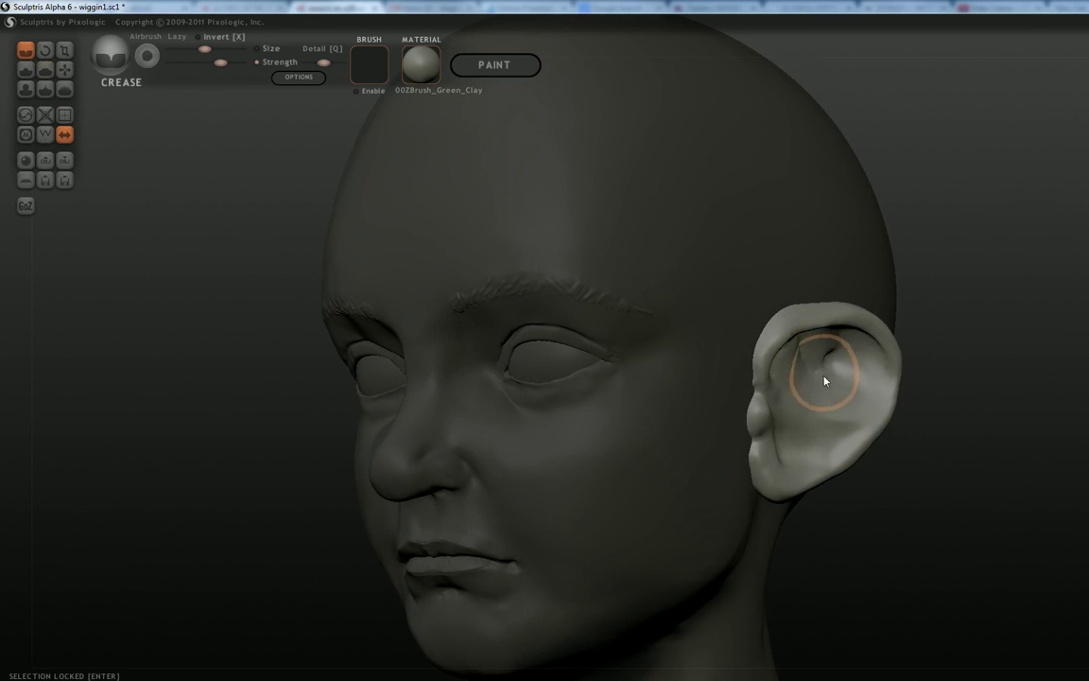
mouse_move(778, 375)
left_mouse_down()
mouse_move(823, 407)
mouse_move(826, 437)
mouse_move(799, 441)
left_mouse_up()
Deepen the inner folds in the middle and upper ear with a smaller Crease brush.
key("bracketleft")
key("bracketleft")
key("bracketleft")
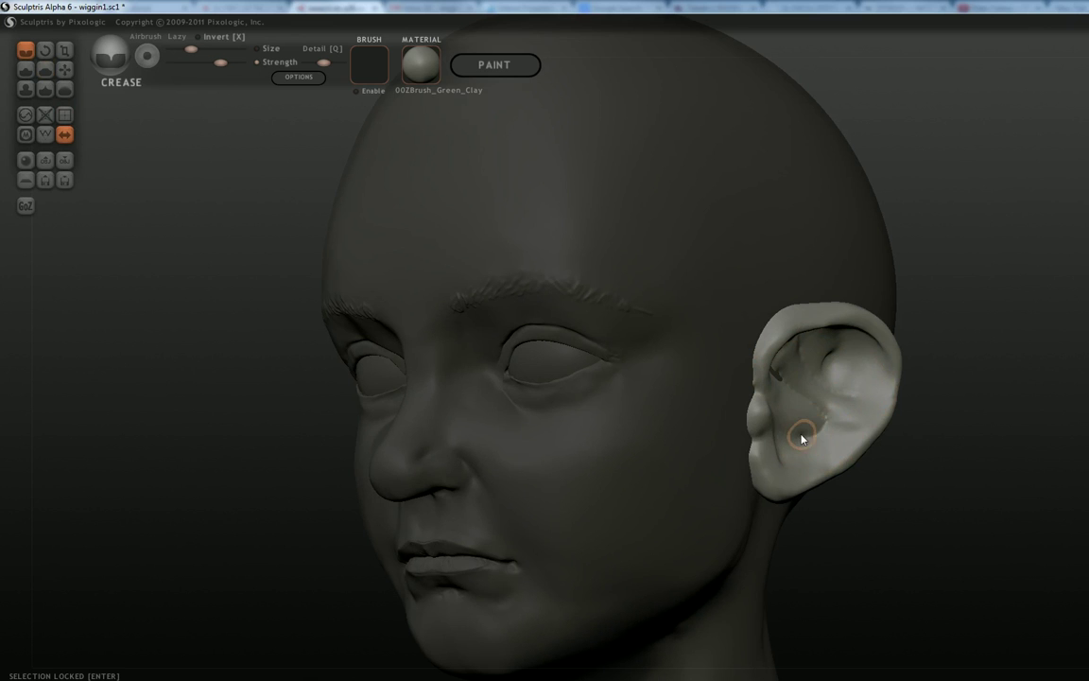
left_click_drag(791, 392, 780, 370)
mouse_move(830, 389)
left_mouse_down()
mouse_move(818, 360)
mouse_move(843, 388)
left_mouse_up()
left_click_drag(931, 496, 837, 519)
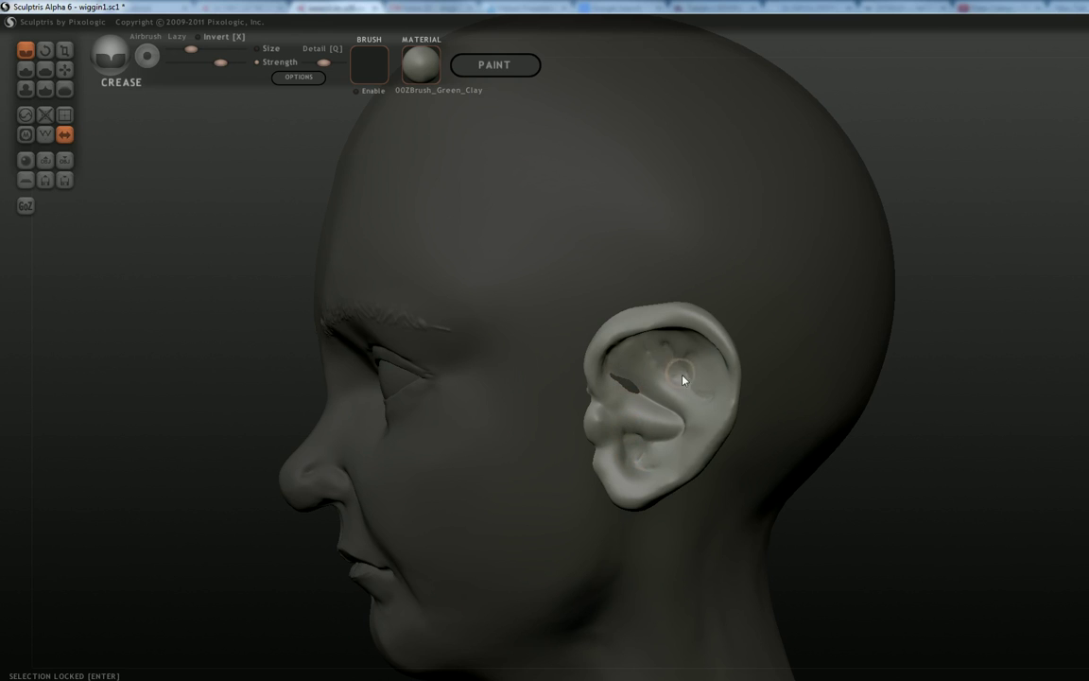
mouse_move(681, 383)
left_mouse_down()
mouse_move(649, 357)
mouse_move(659, 371)
left_mouse_up()
Check the ears from the front and release the ear selection to show the whole head evenly.
left_click_drag(922, 498, 1022, 452)
scroll(1080, 506, "down", 5)
scroll(1019, 450, "down", 3)
left_click_drag(873, 418, 875, 442)
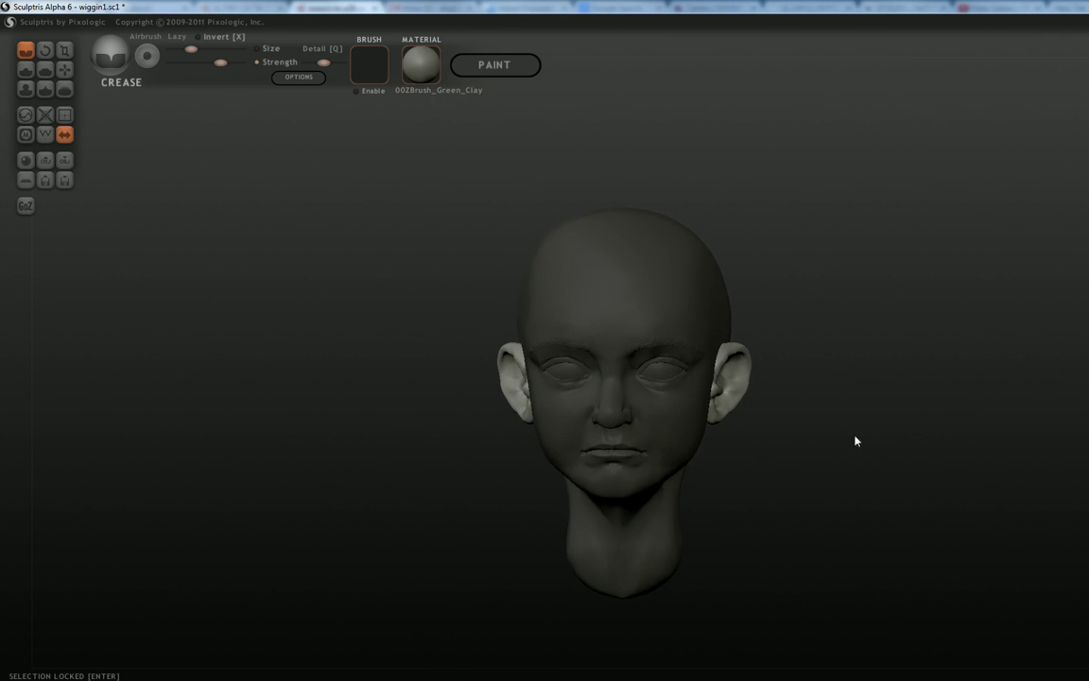
left_click(818, 417, "ctrl")
mouse_move(817, 417)
left_mouse_down()
mouse_move(894, 489)
mouse_move(856, 467)
left_mouse_up()
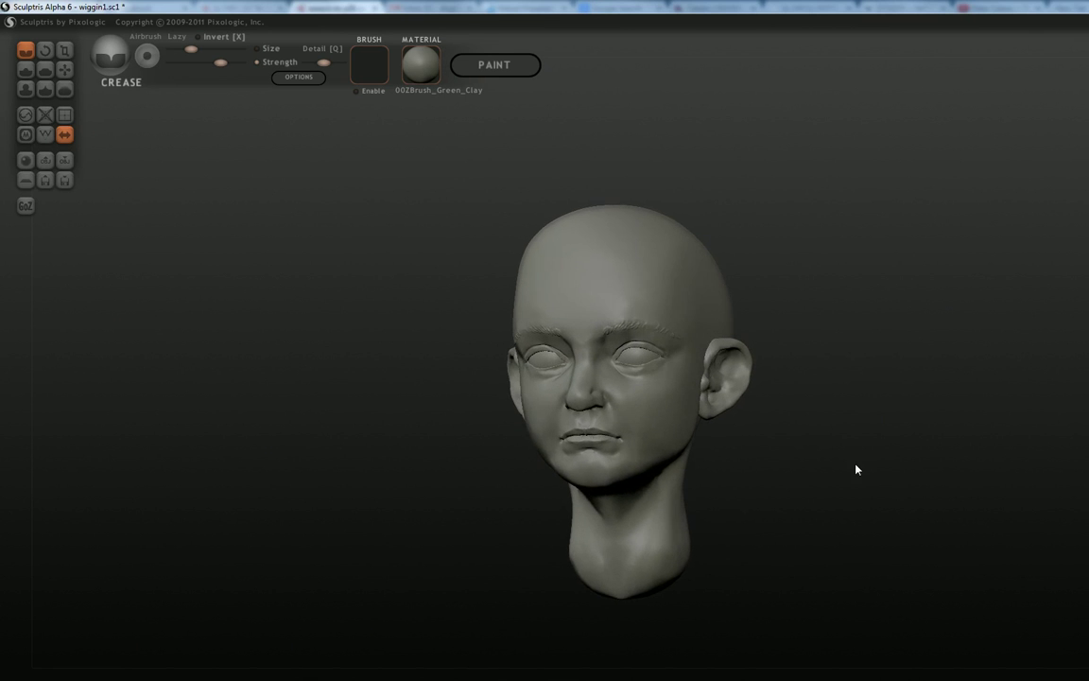
Set the camera's field of view to 27 degrees and view the head closer at a three-quarter angle.
left_click(299, 77)
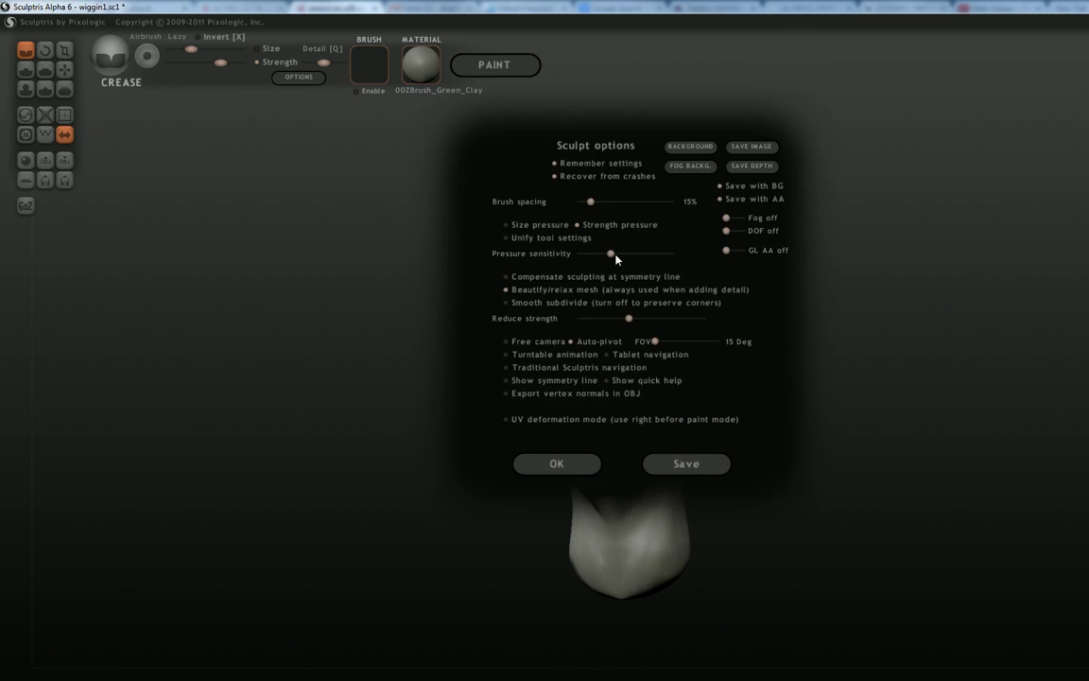
mouse_move(656, 344)
left_mouse_down()
mouse_move(690, 344)
mouse_move(676, 346)
left_mouse_up()
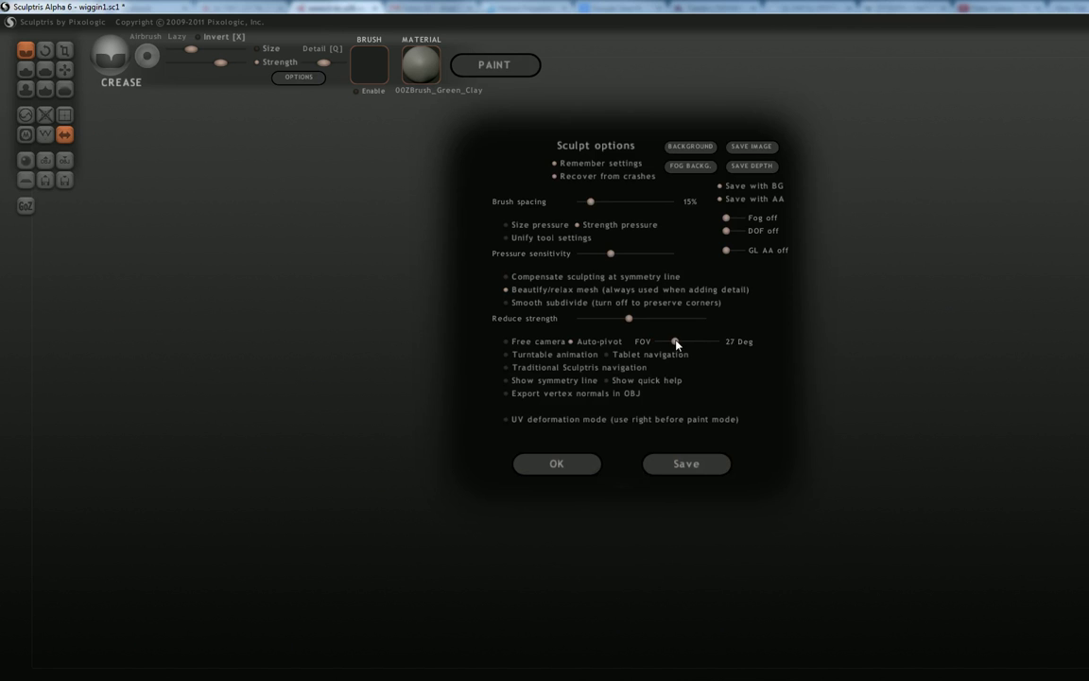
left_click(558, 464)
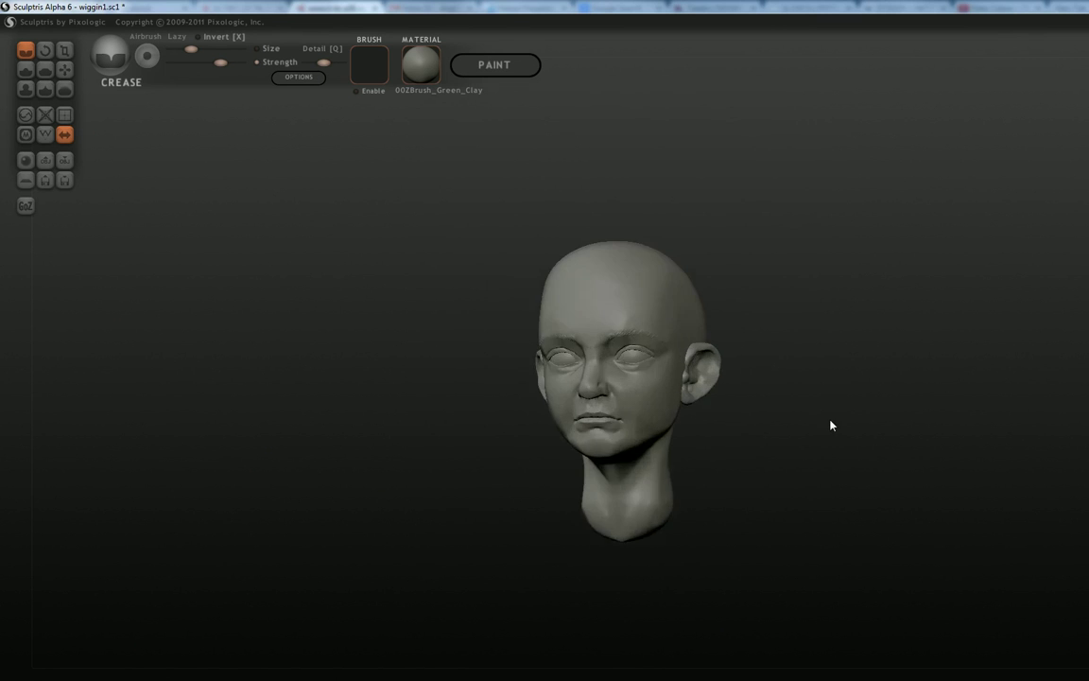
mouse_move(819, 428)
left_mouse_down()
mouse_move(784, 442)
mouse_move(805, 436)
left_mouse_up()
scroll(806, 436, "up", 2)
scroll(853, 533, "up", 1)
mouse_move(852, 532)
left_mouse_down()
mouse_move(879, 521)
mouse_move(848, 523)
left_mouse_up()
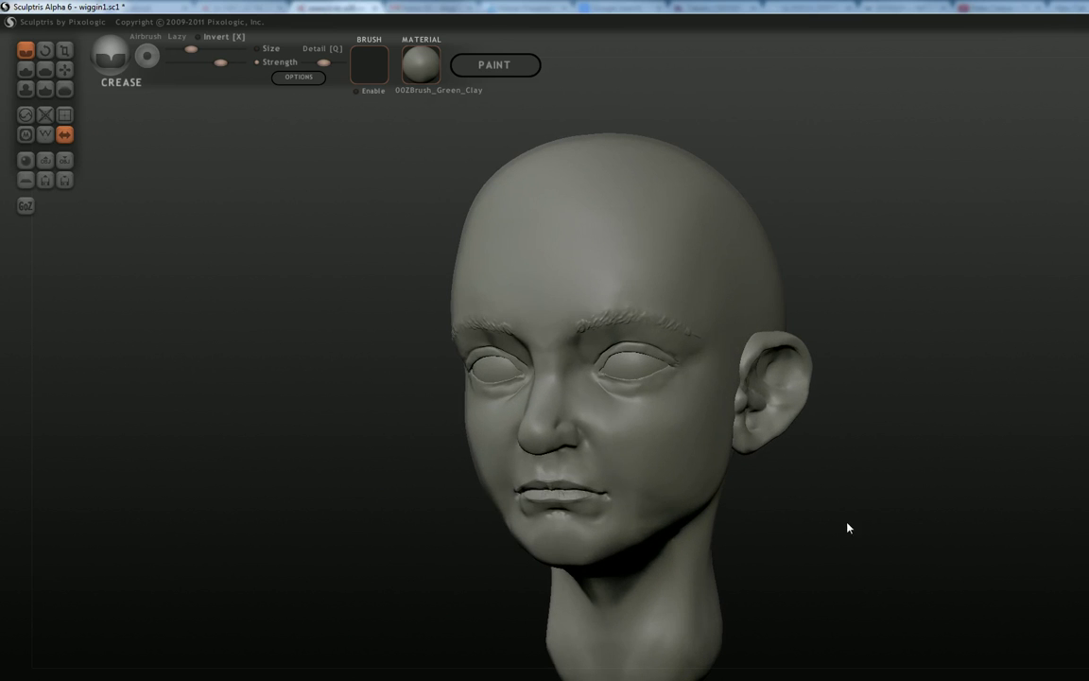
Switch to the Grab brush and examine the jaw, chin and ears from three-quarter, below and front views.
left_click(64, 70)
scroll(515, 533, "down", 3)
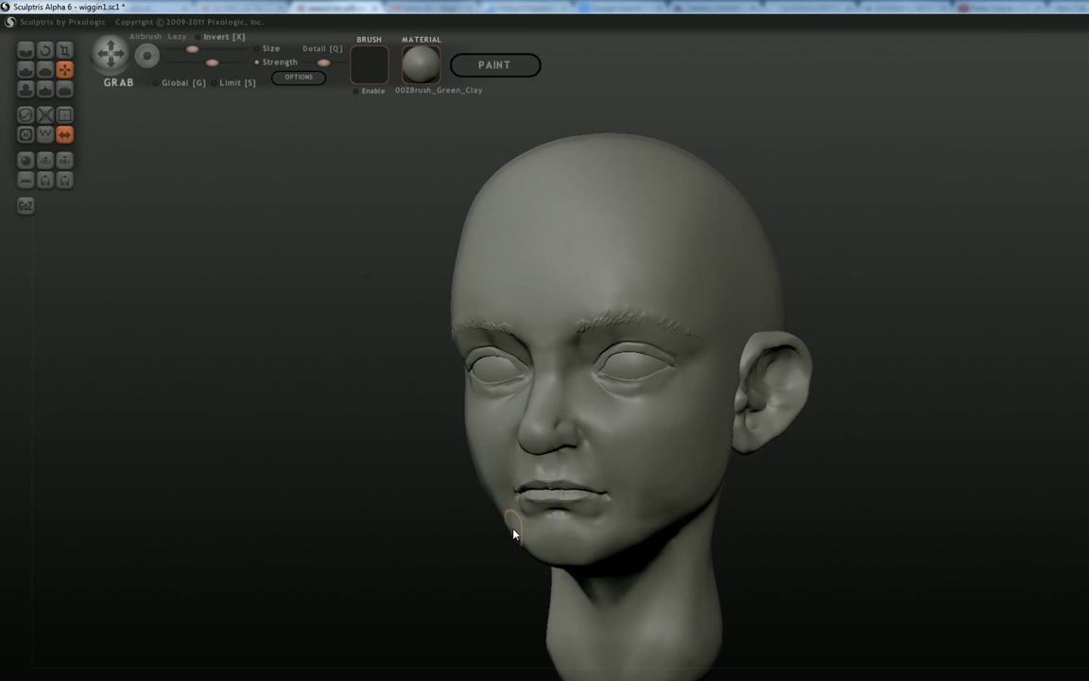
left_click_drag(437, 531, 557, 523)
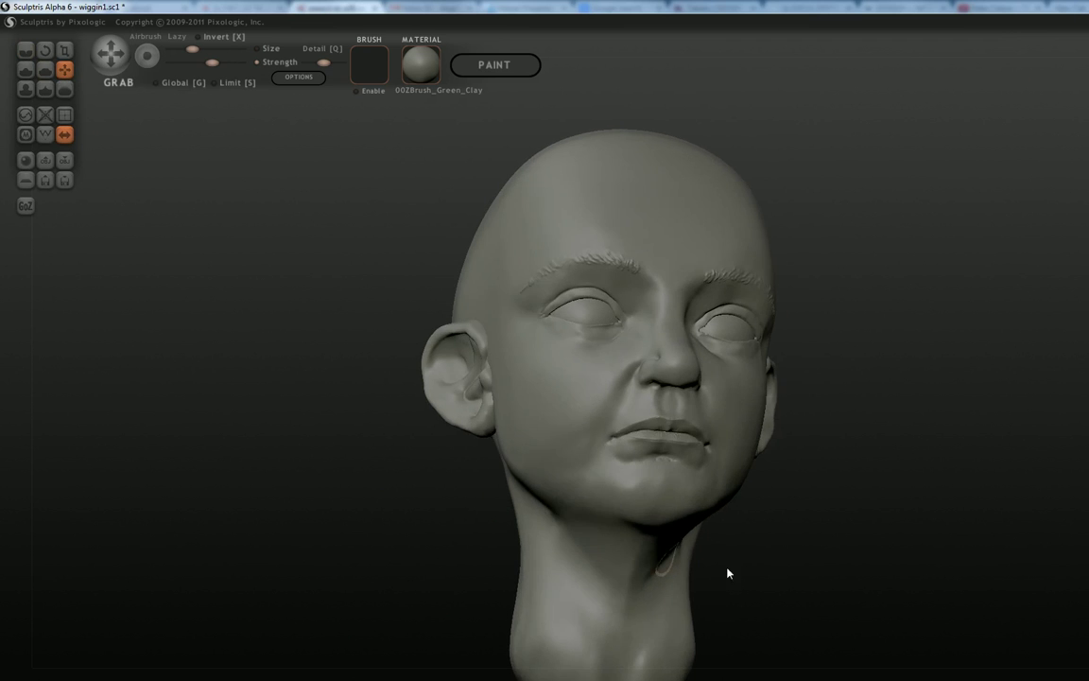
scroll(874, 587, "up", 3)
mouse_move(874, 588)
left_mouse_down()
mouse_move(910, 536)
mouse_move(897, 531)
left_mouse_up()
scroll(700, 493, "up", 3)
scroll(682, 466, "down", 3)
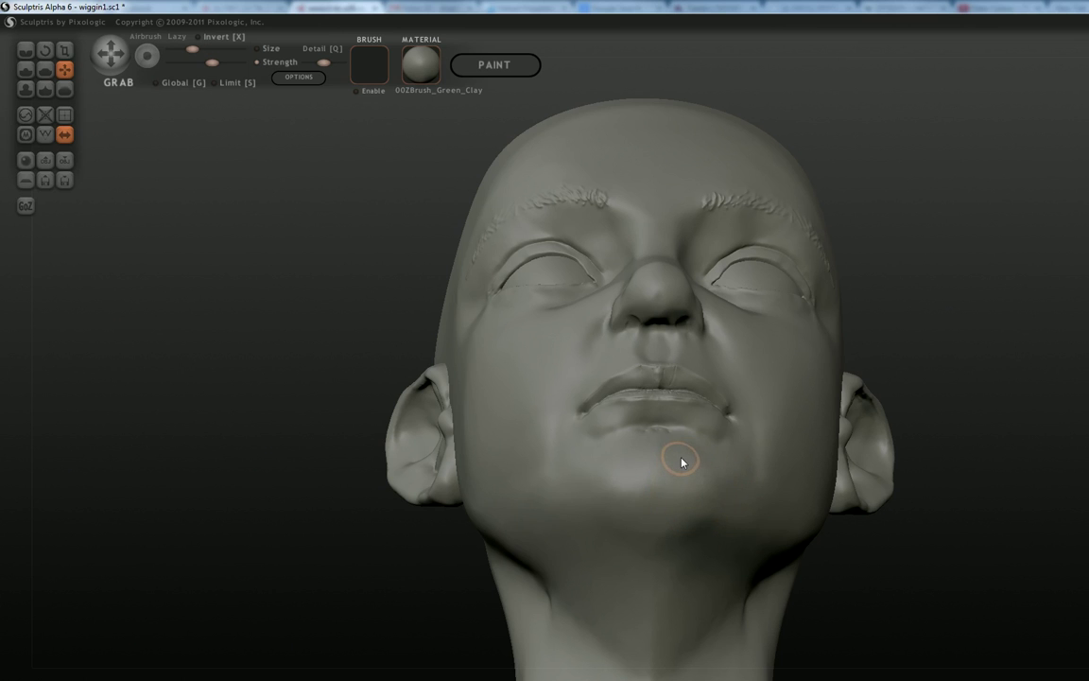
right_click_drag(678, 452, 980, 617)
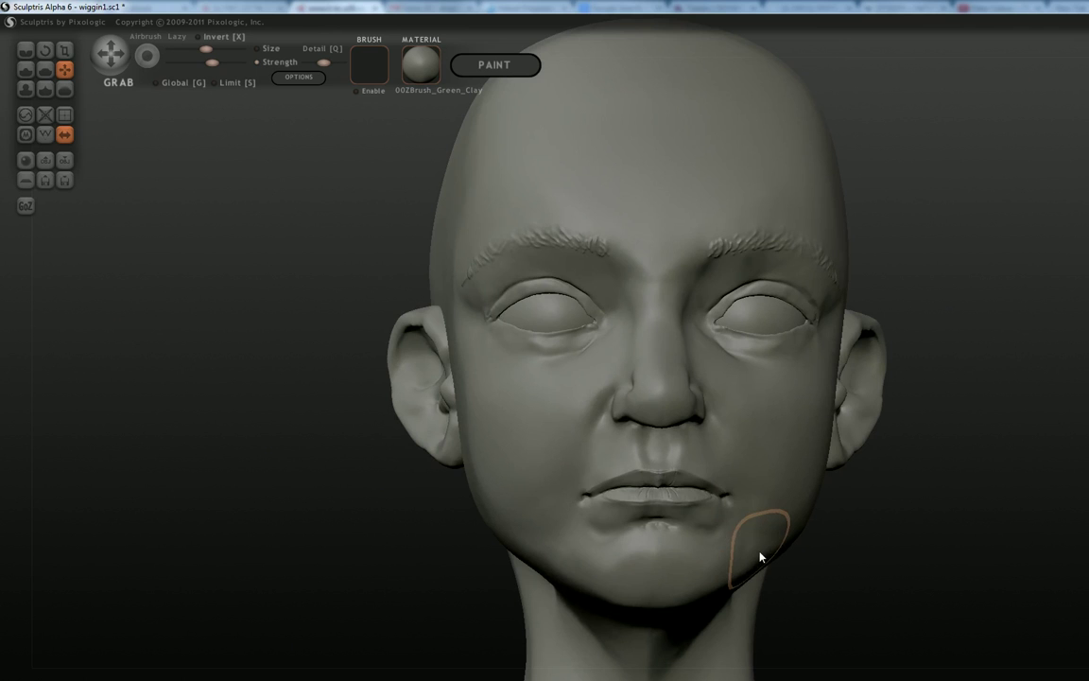
left_click_drag(889, 557, 913, 564)
scroll(916, 556, "down", 3)
scroll(916, 560, "down", 5)
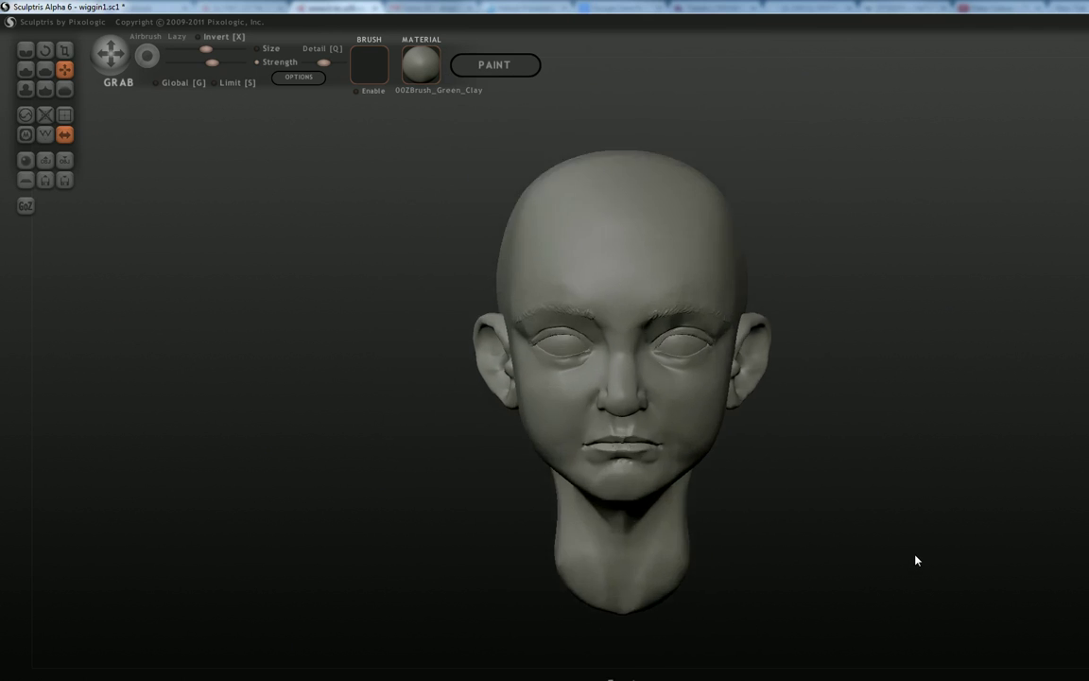
left_click_drag(880, 509, 905, 509)
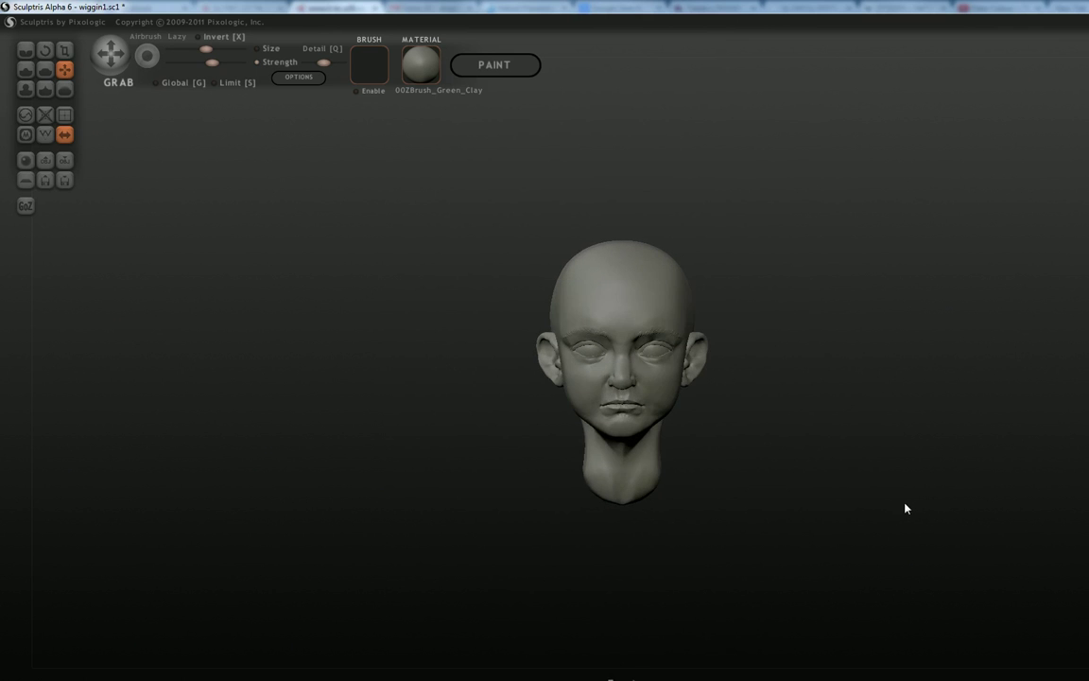
Save the sculpture under its existing file name wiggin1 in the Dropbox folder.
left_click(64, 179)
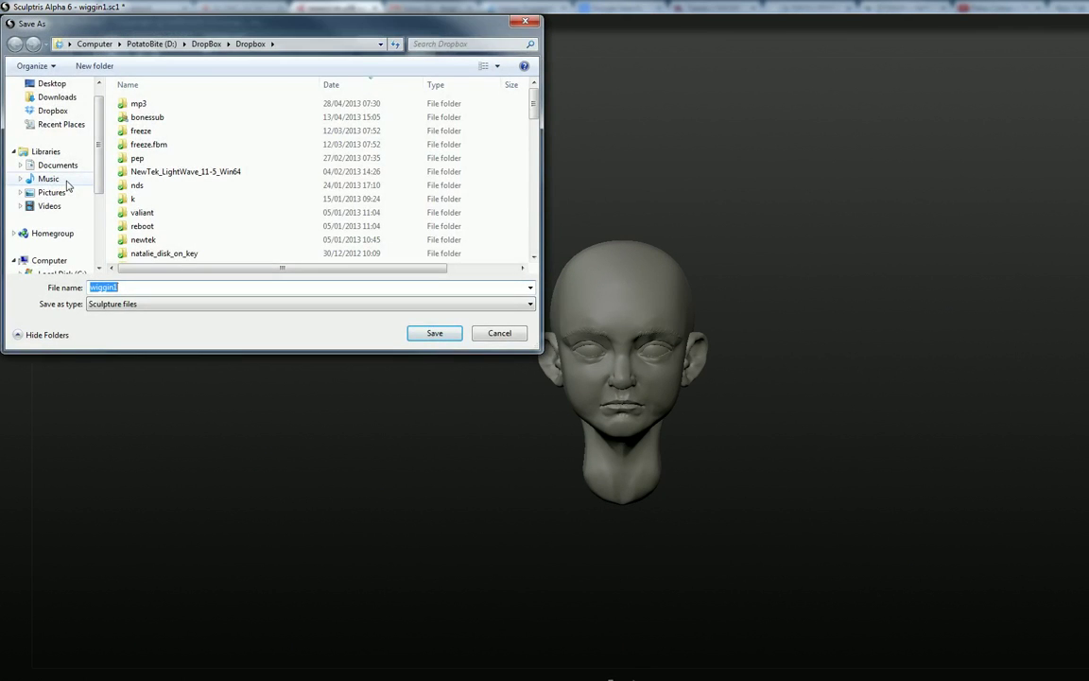
key("Return")
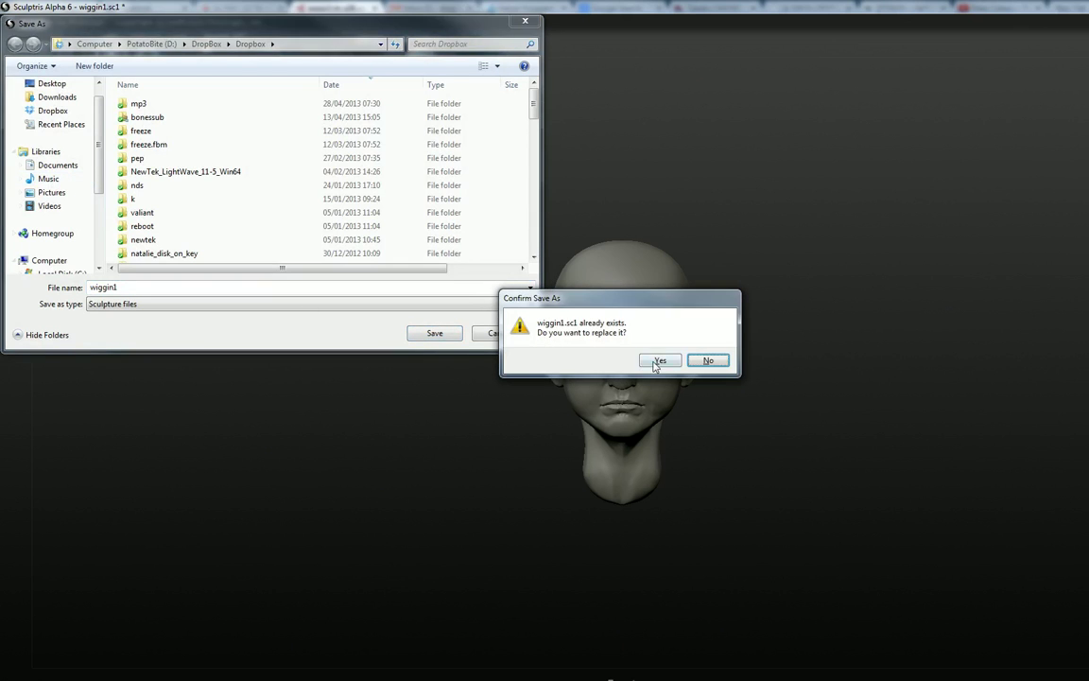